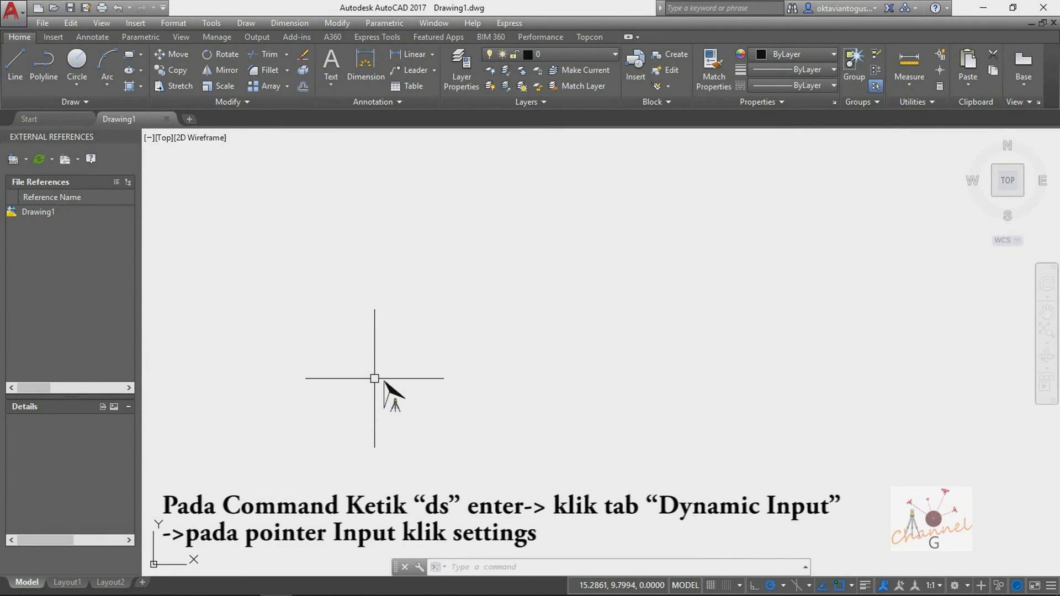
- Apply Cartesian format with absolute coordinates as the dynamic pointer input format in the drafting settings
{"action": "type", "text": "ds"}
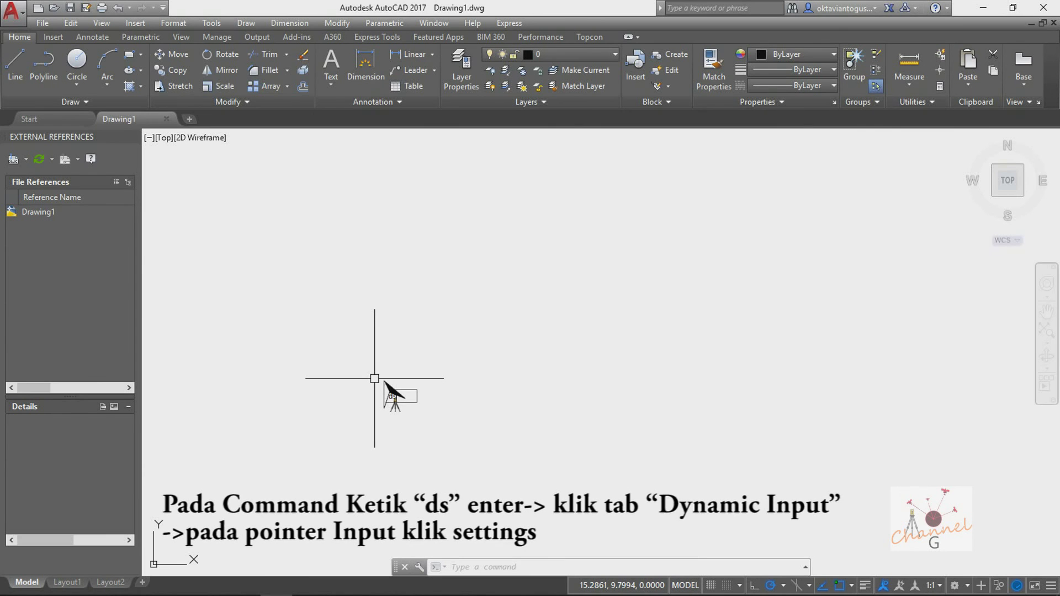
{"action": "key", "text": "Return"}
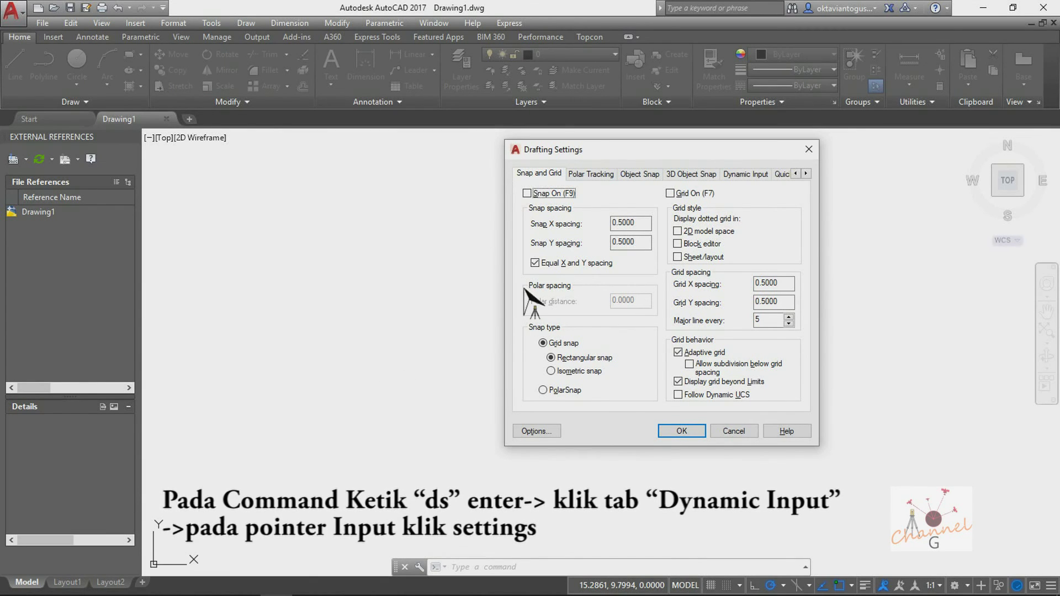
{"action": "left_click", "coordinate": [743, 174]}
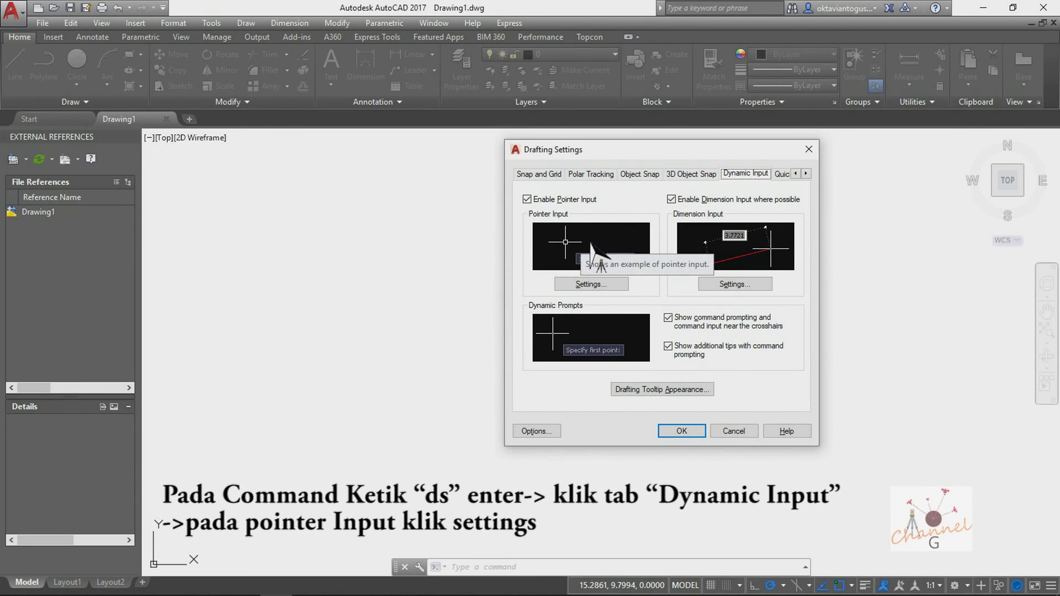
{"action": "left_click", "coordinate": [592, 285]}
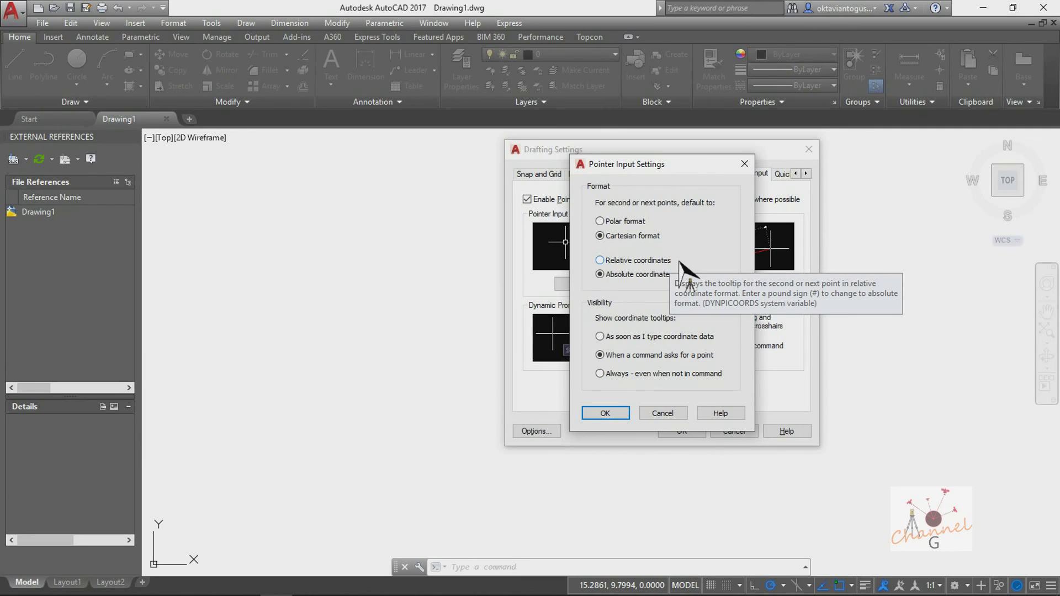
{"action": "left_click", "coordinate": [610, 414]}
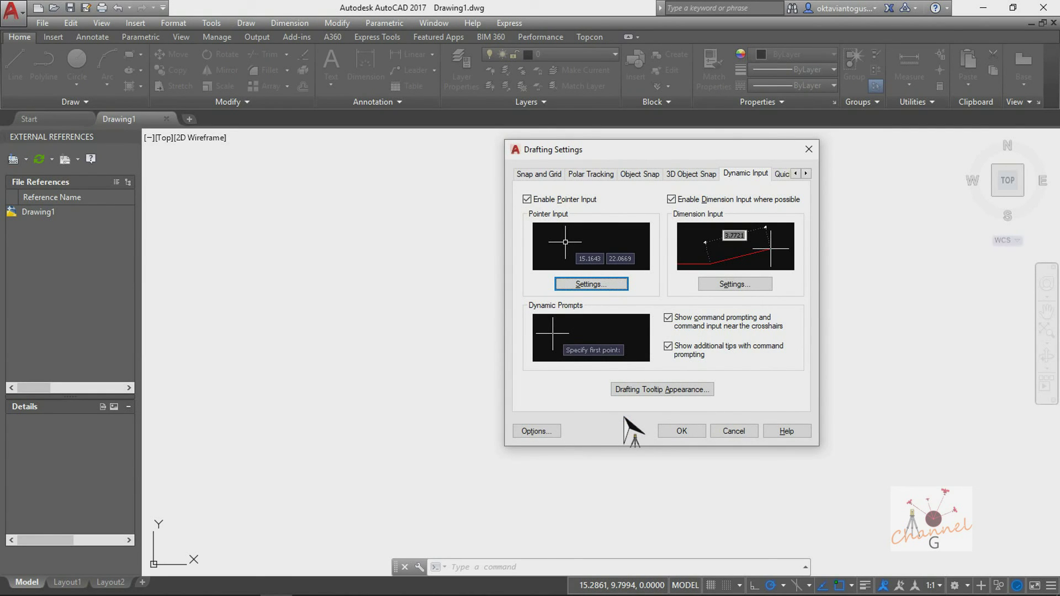
{"action": "left_click", "coordinate": [680, 431]}
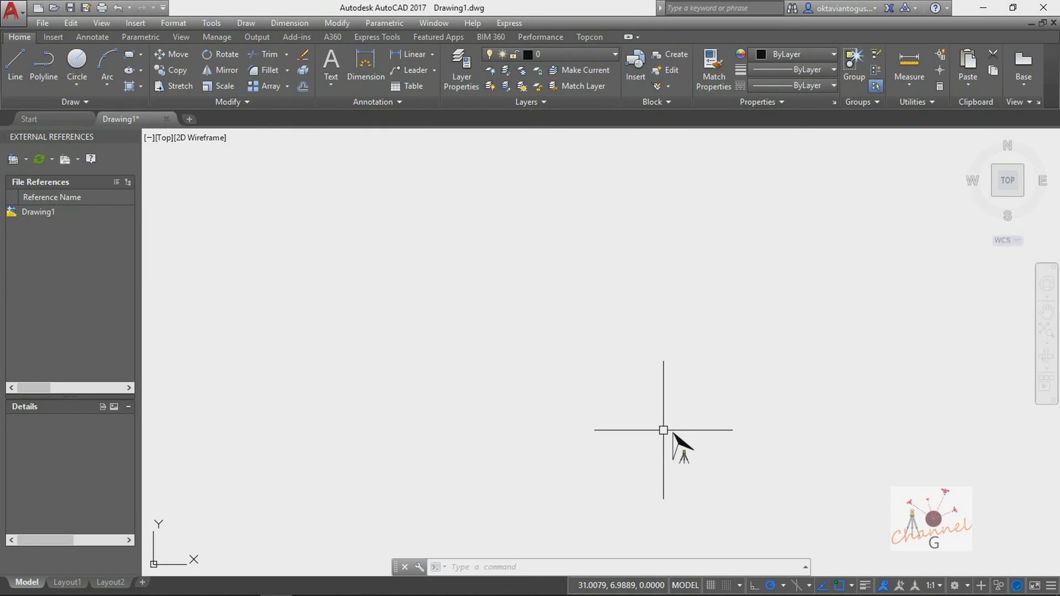
- Draw a diagonal line from absolute coordinate 2,2 to 9,9
{"action": "type", "text": "l"}
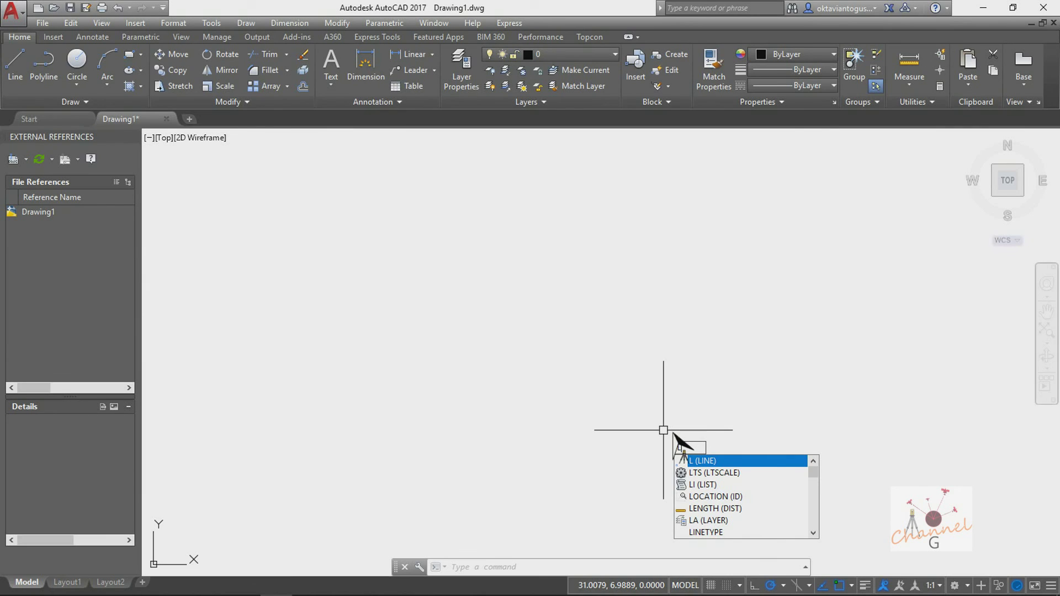
{"action": "key", "text": "Return"}
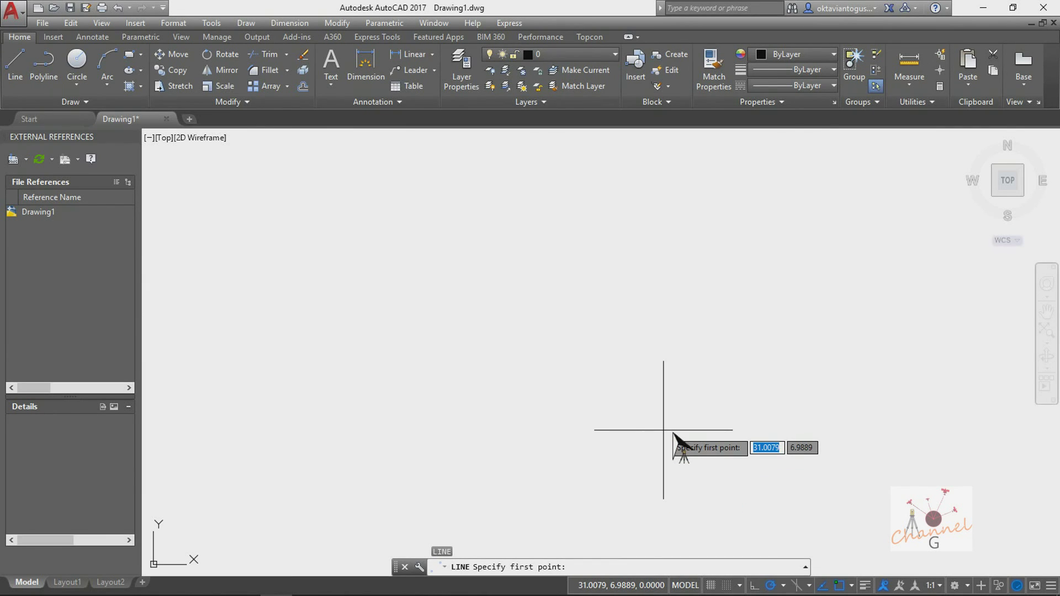
{"action": "type", "text": "2,2"}
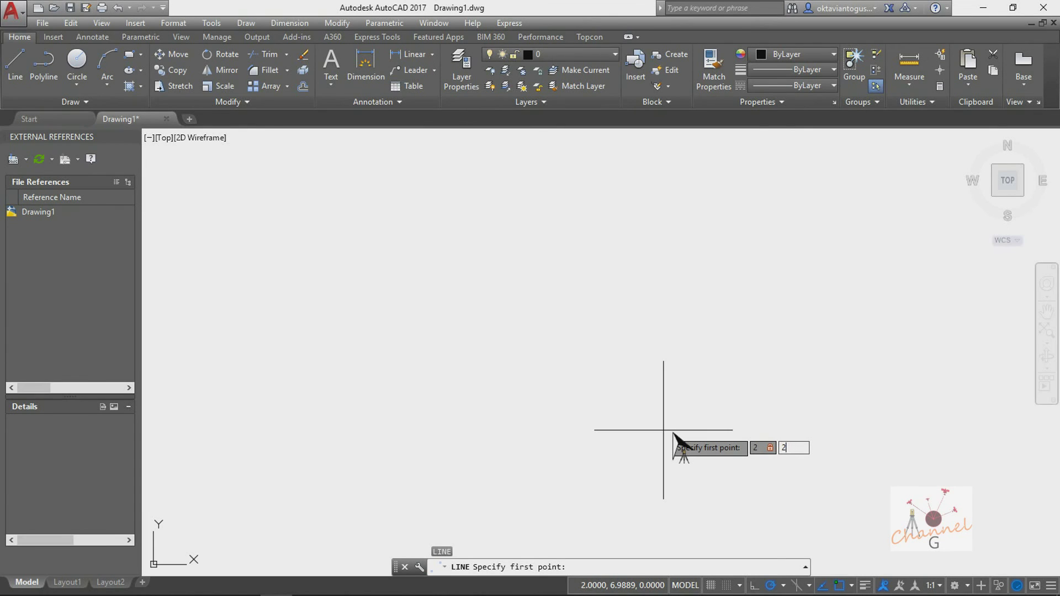
{"action": "key", "text": "Return"}
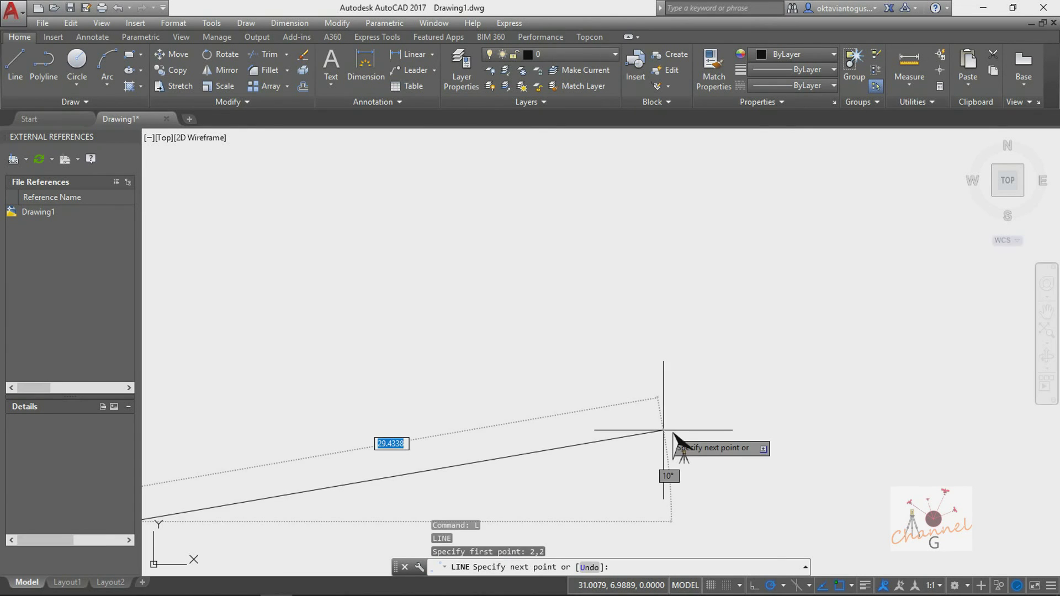
{"action": "scroll", "coordinate": [640, 364], "scroll_direction": "down", "scroll_amount": 4}
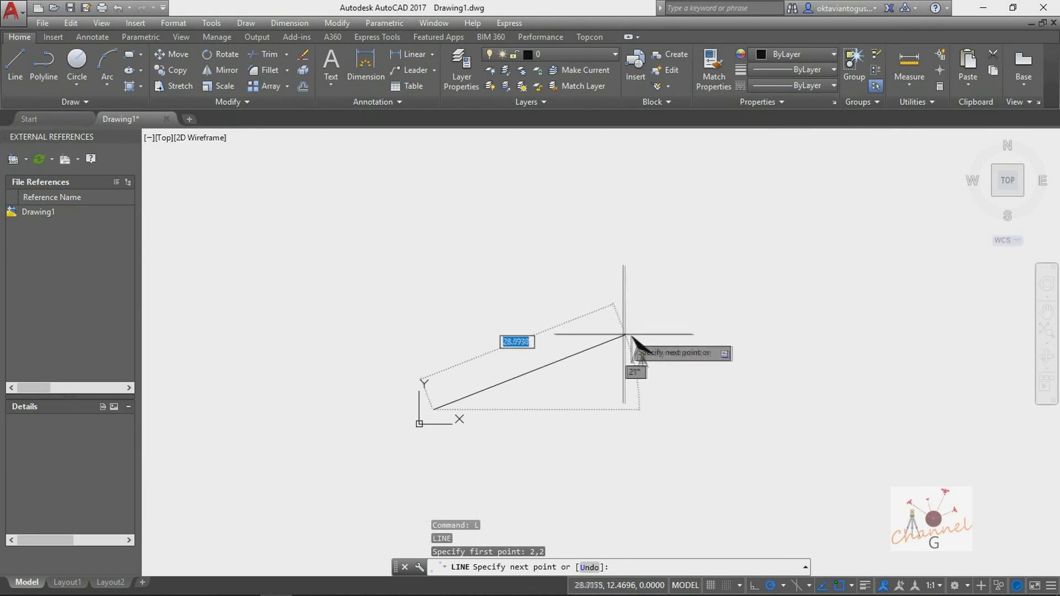
{"action": "scroll", "coordinate": [461, 380], "scroll_direction": "up", "scroll_amount": 2}
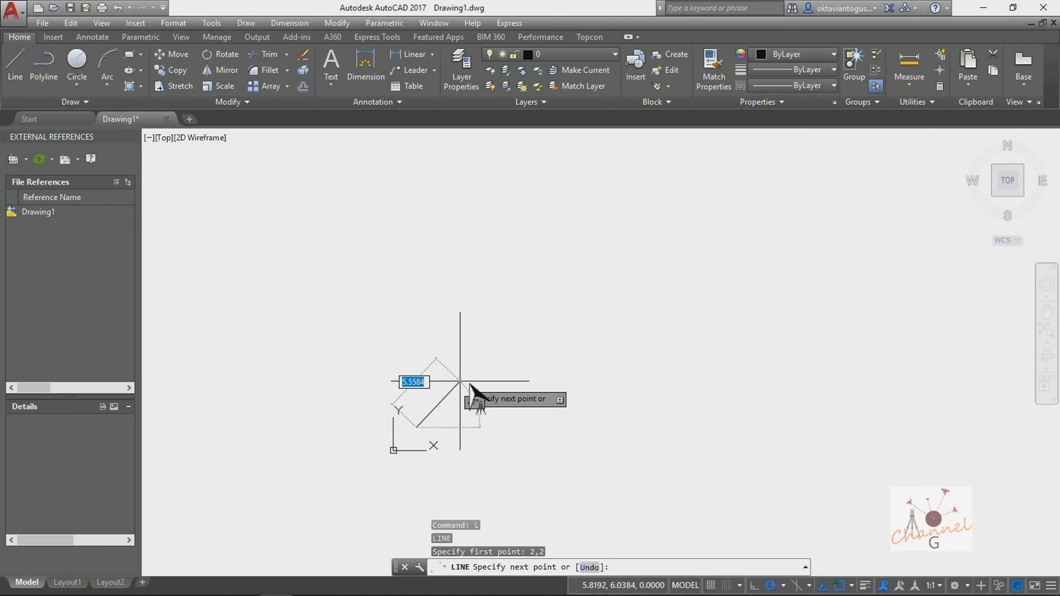
{"action": "type", "text": "9,"}
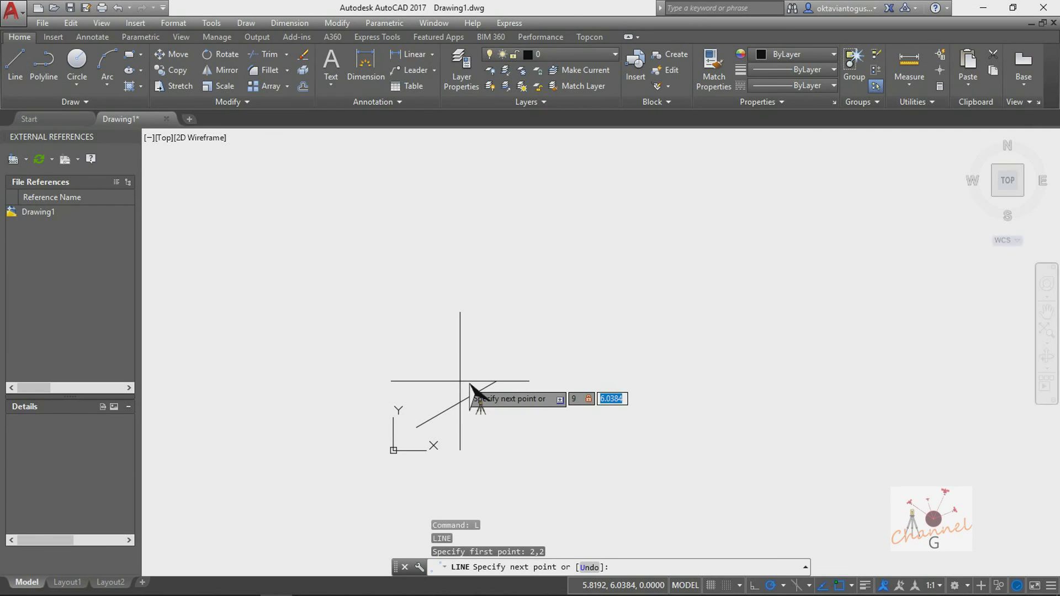
{"action": "type", "text": "9"}
{"action": "key", "text": "Return"}
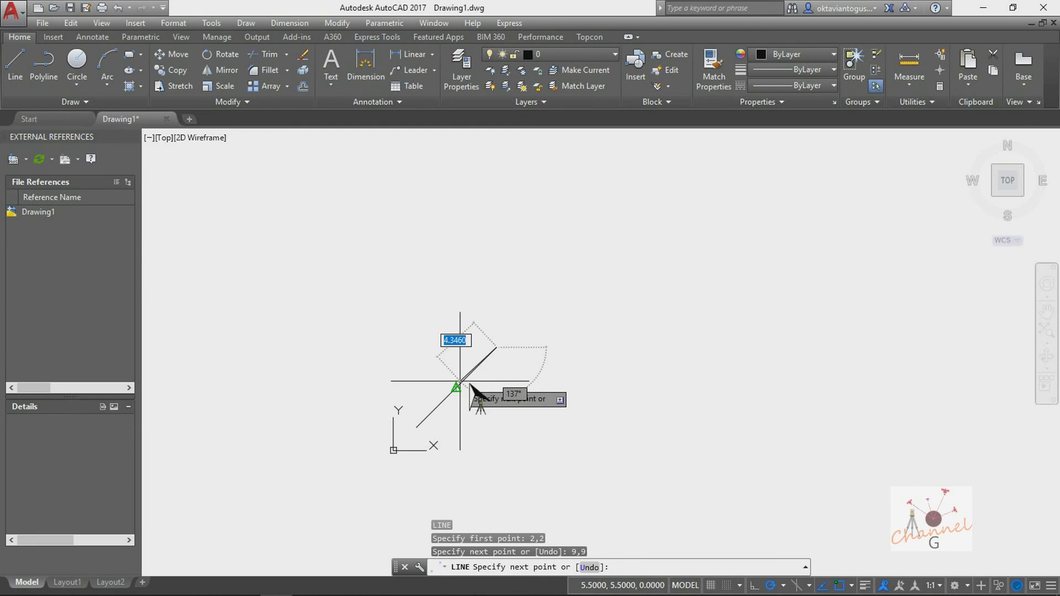
{"action": "key", "text": "Escape"}
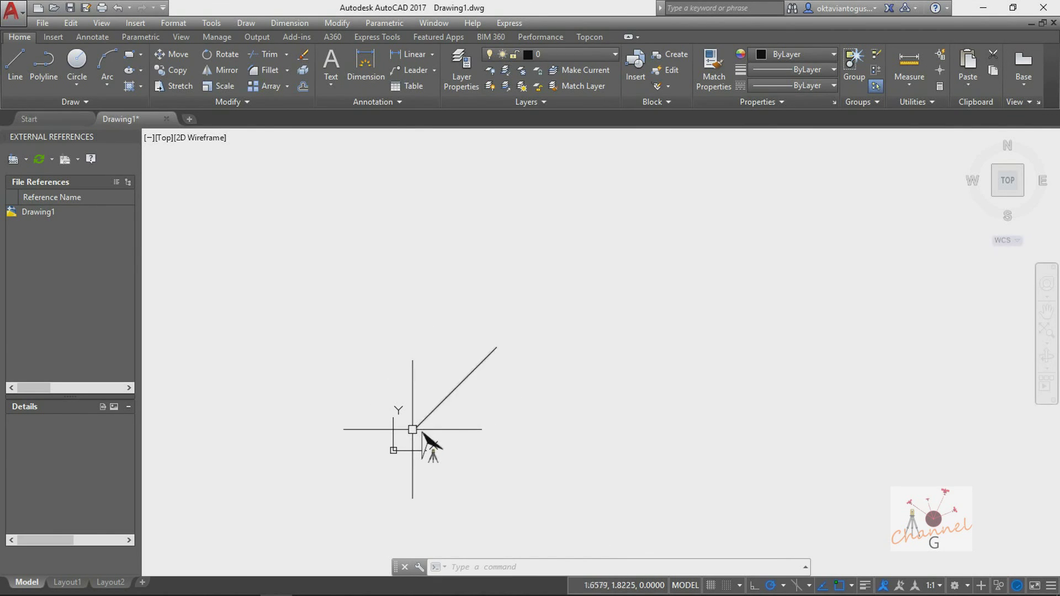
{"action": "scroll", "coordinate": [425, 429], "scroll_direction": "up", "scroll_amount": 5}
{"action": "key", "text": "Escape"}
{"action": "key", "text": "Escape"}
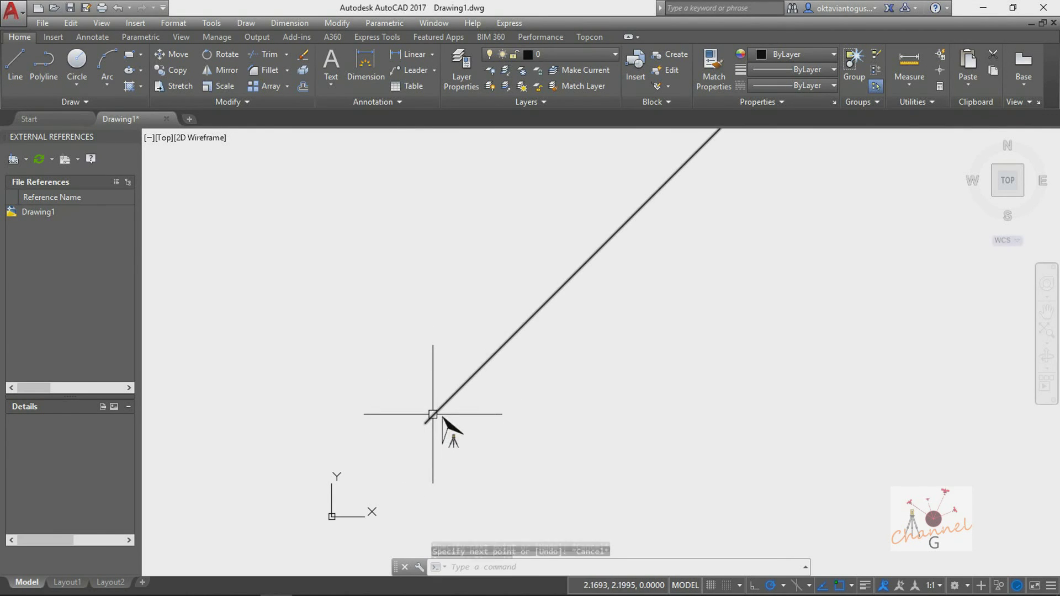
- Place a point at the lower endpoint of the diagonal line
{"action": "scroll", "coordinate": [437, 419], "scroll_direction": "down", "scroll_amount": 6}
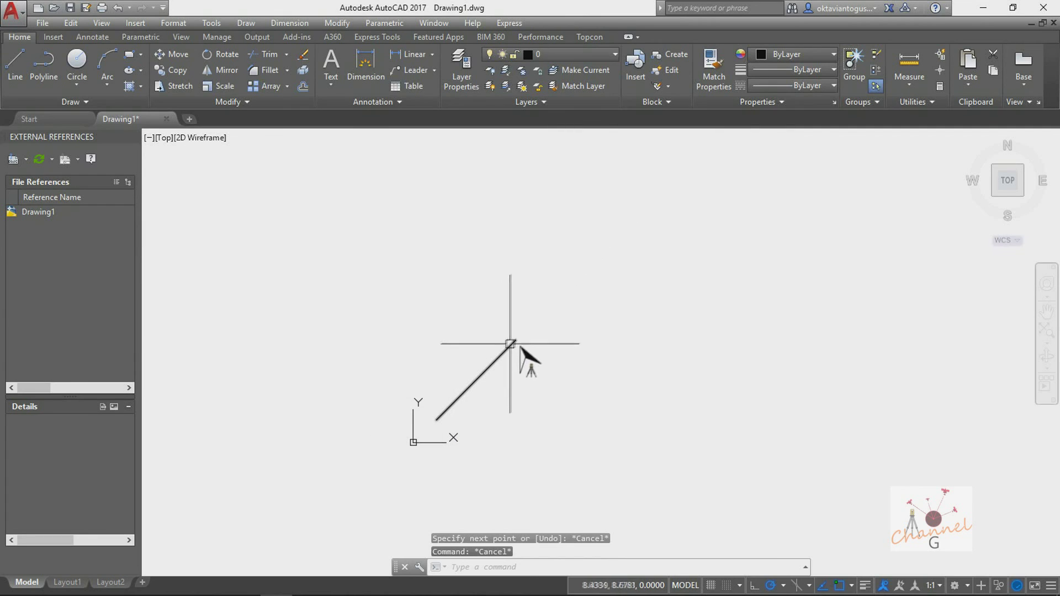
{"action": "mouse_move", "coordinate": [512, 344]}
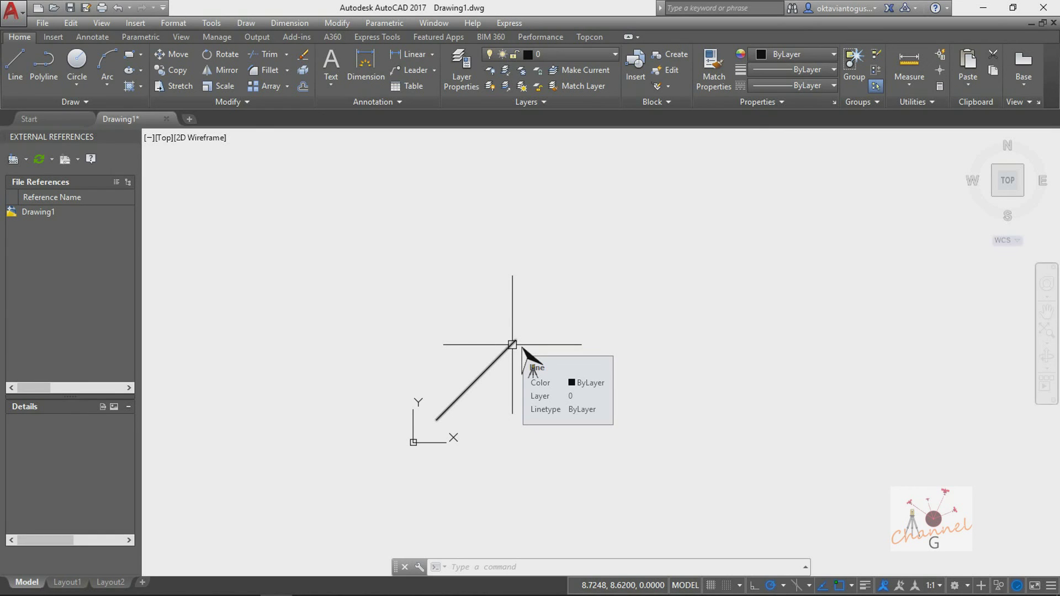
{"action": "type", "text": "po"}
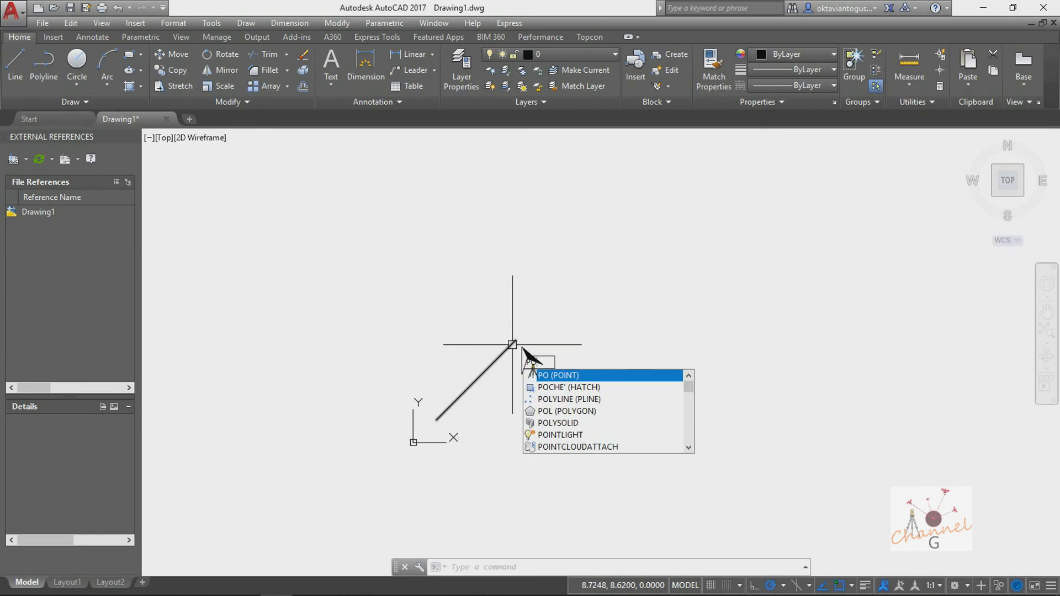
{"action": "key", "text": "Return"}
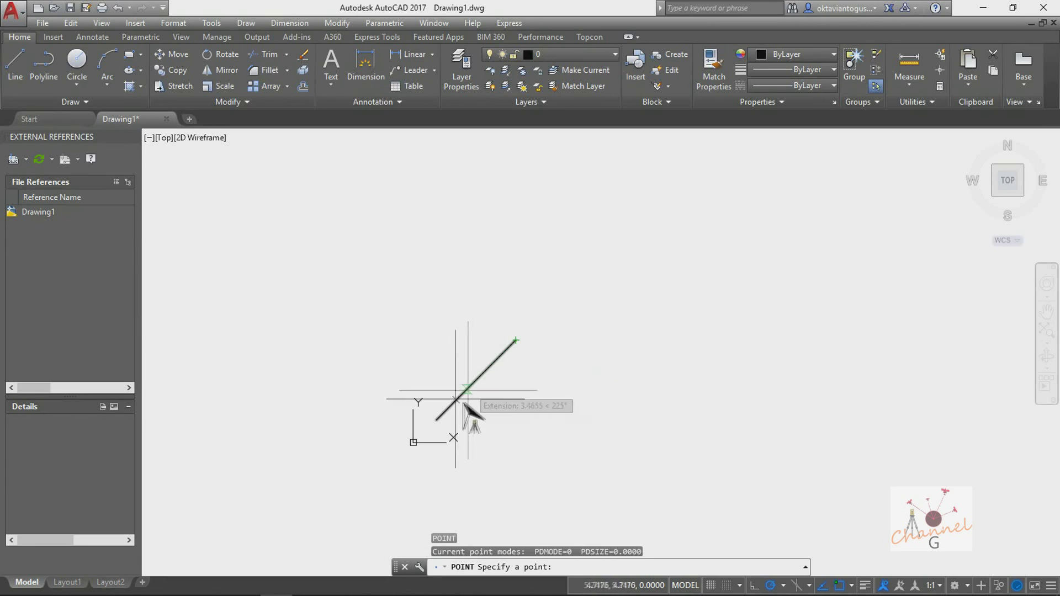
{"action": "left_click", "coordinate": [431, 418]}
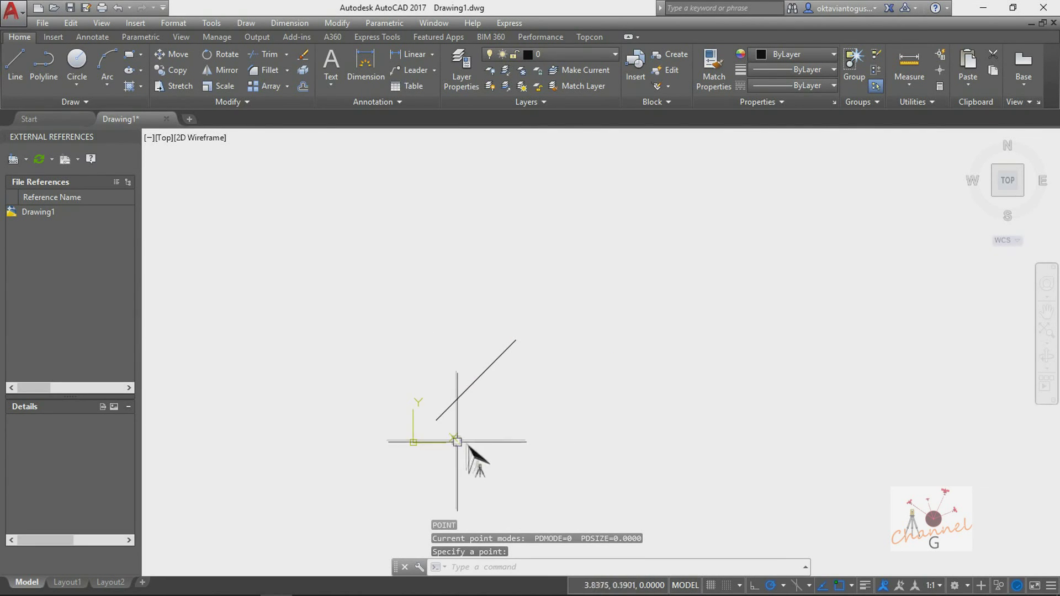
{"action": "key", "text": "Escape"}
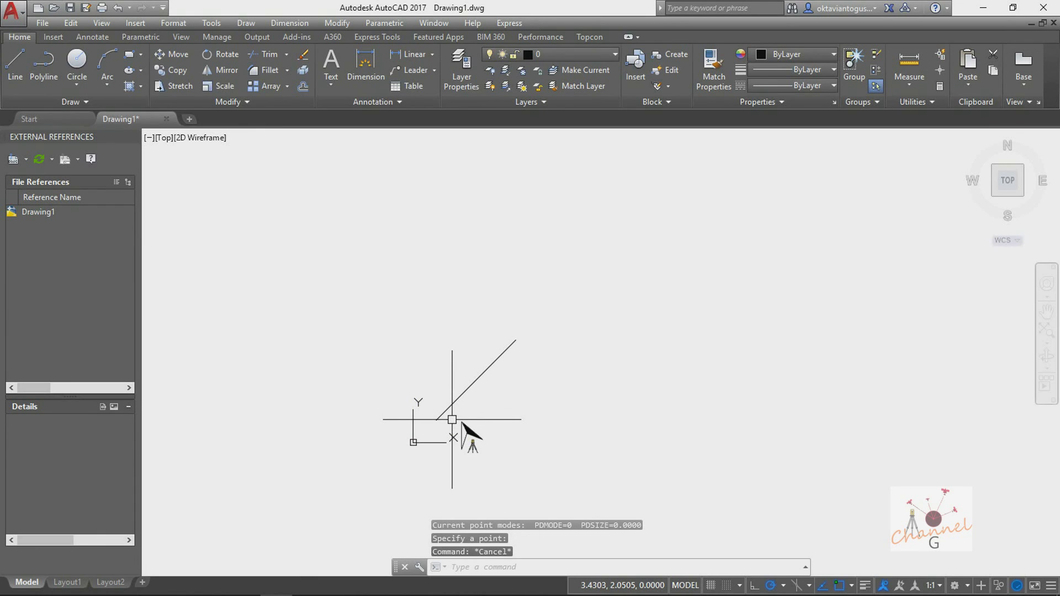
{"action": "left_click", "coordinate": [435, 71]}
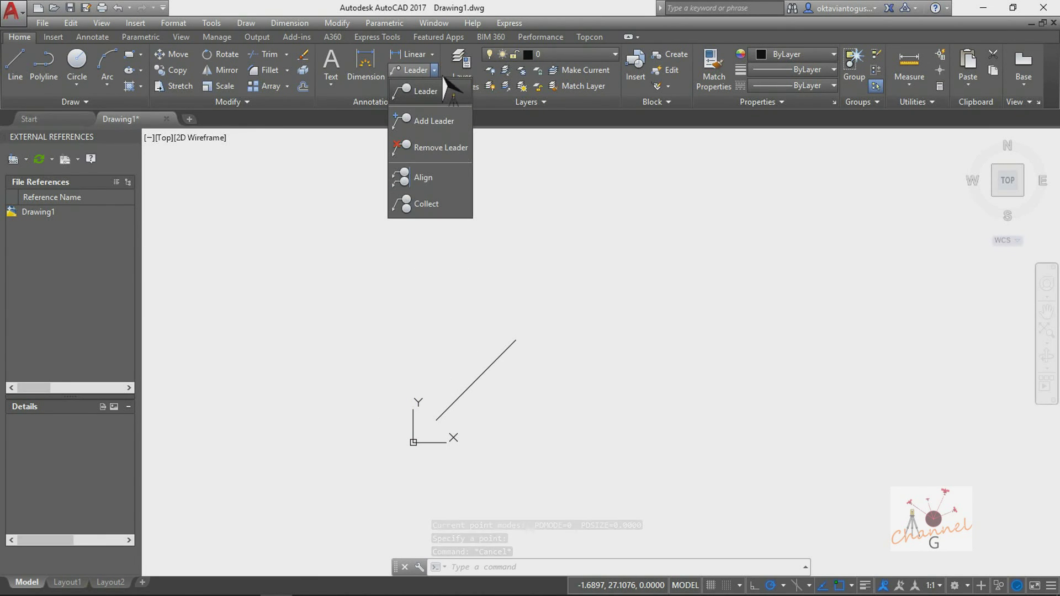
{"action": "key", "text": "Escape"}
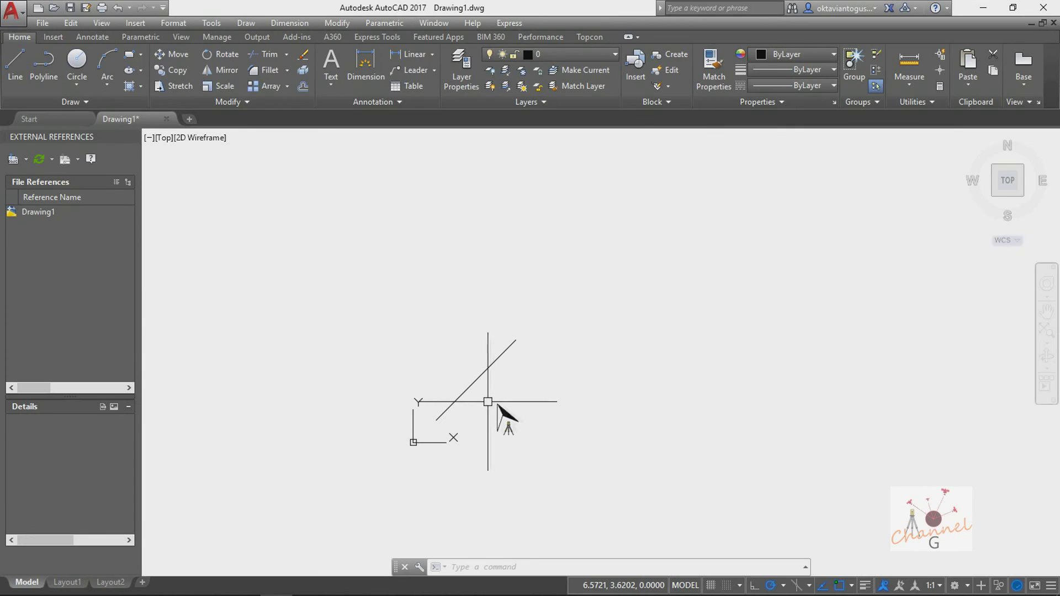
- Delete the diagonal line from the drawing
{"action": "scroll", "coordinate": [515, 404], "scroll_direction": "up", "scroll_amount": 2}
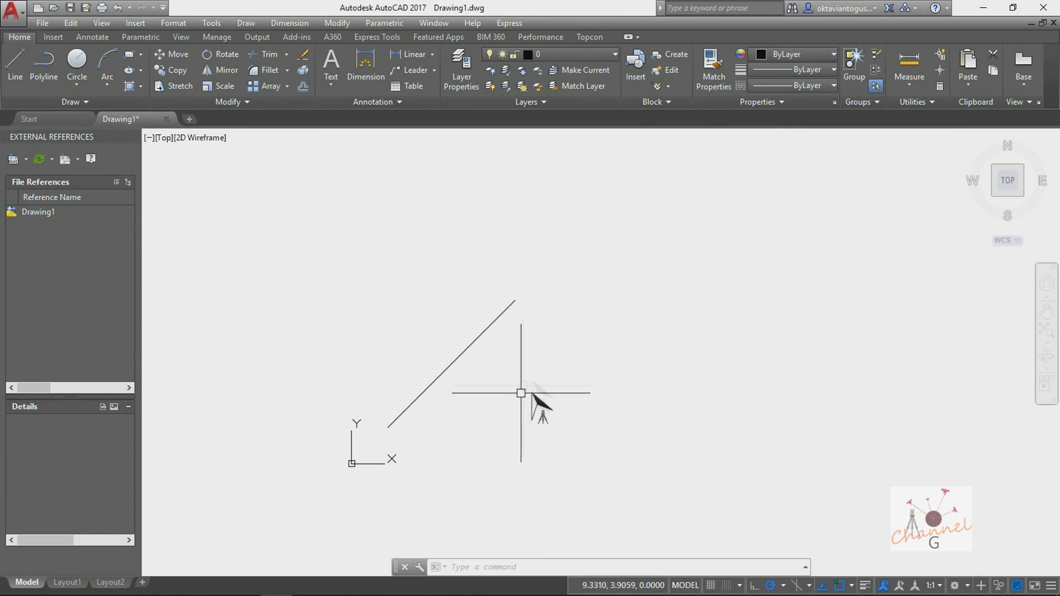
{"action": "left_click", "coordinate": [450, 370]}
{"action": "key", "text": "Delete"}
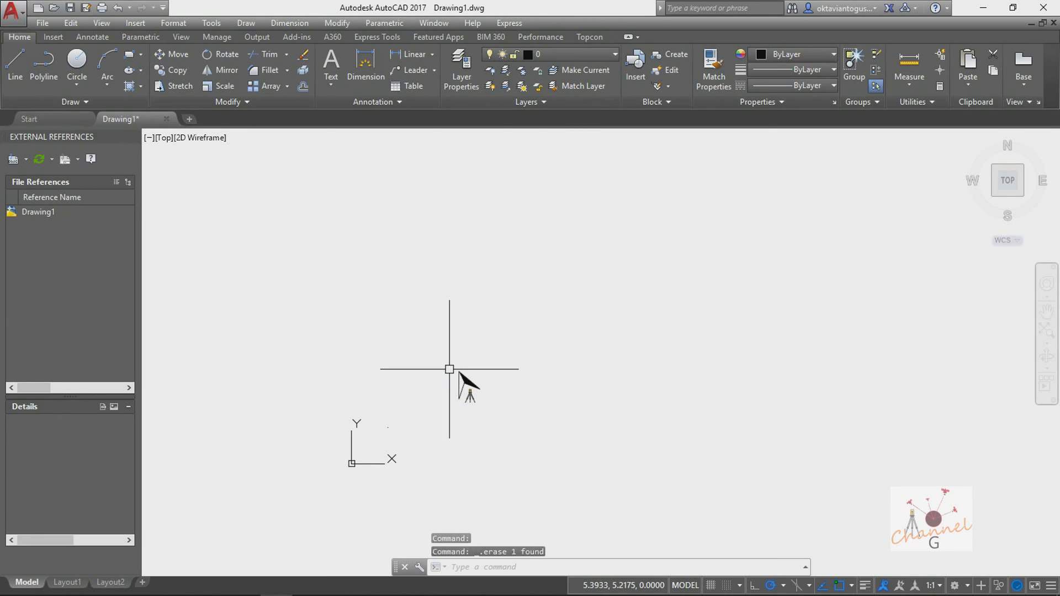
- Draw the base of a triangle as a line from absolute coordinate 3,3 to 9,3
{"action": "type", "text": "l"}
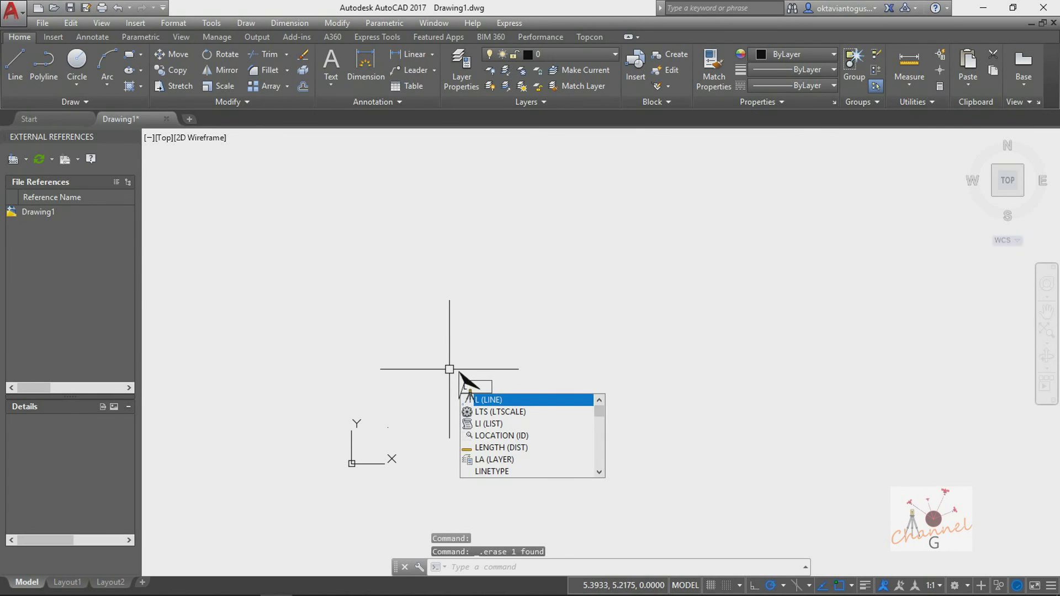
{"action": "key", "text": "Return"}
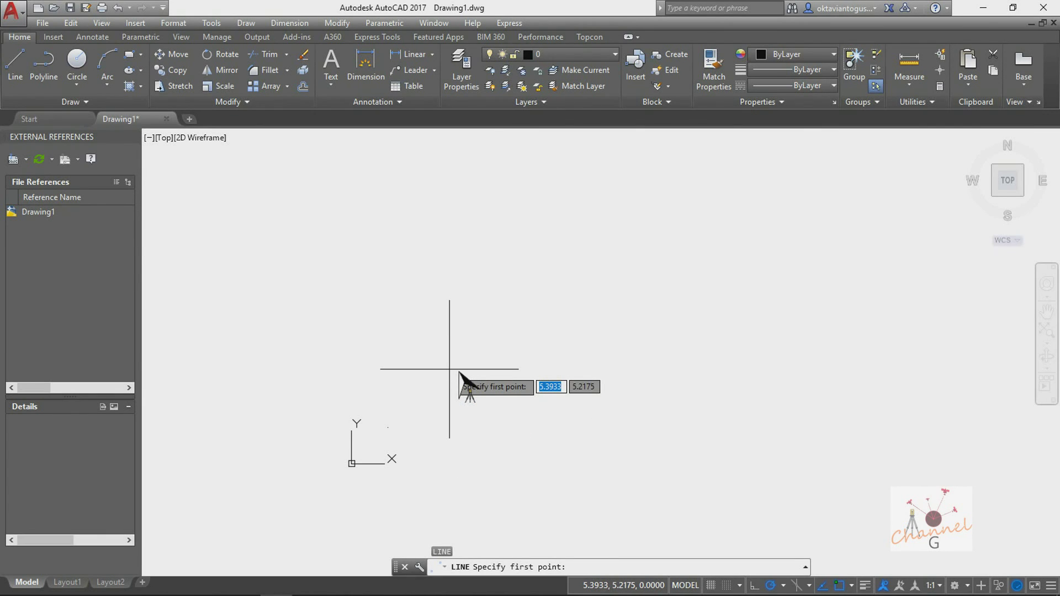
{"action": "type", "text": "3"}
{"action": "key", "text": "Tab"}
{"action": "type", "text": "3"}
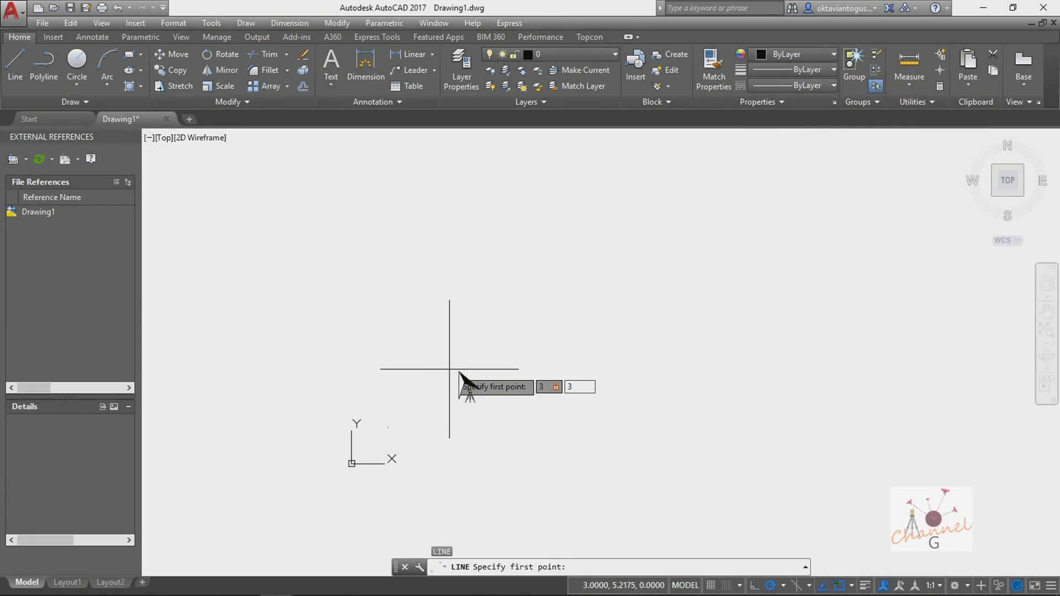
{"action": "key", "text": "Return"}
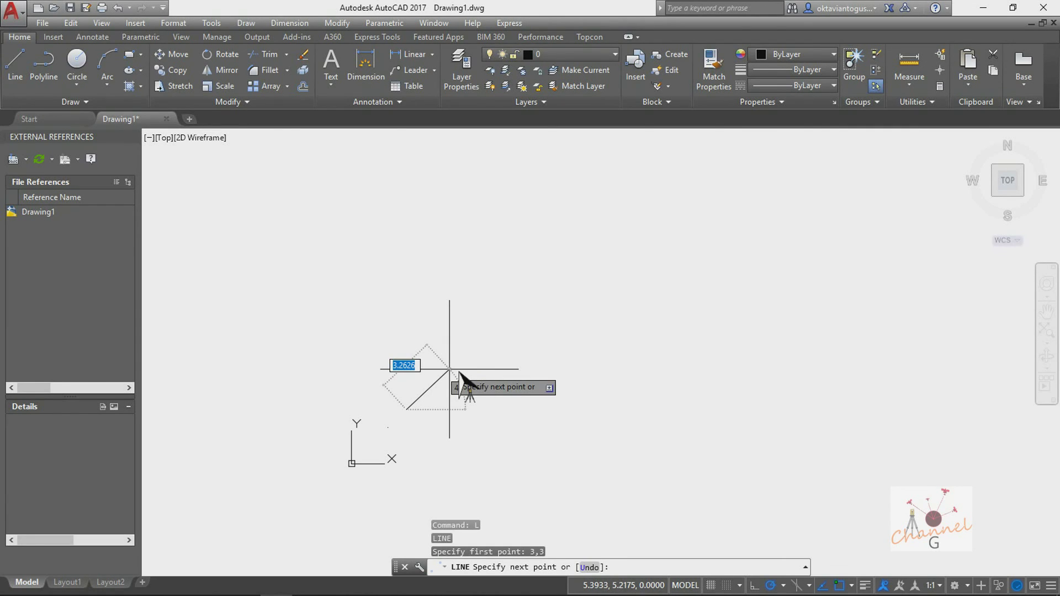
{"action": "type", "text": "9"}
{"action": "key", "text": "Tab"}
{"action": "type", "text": "3"}
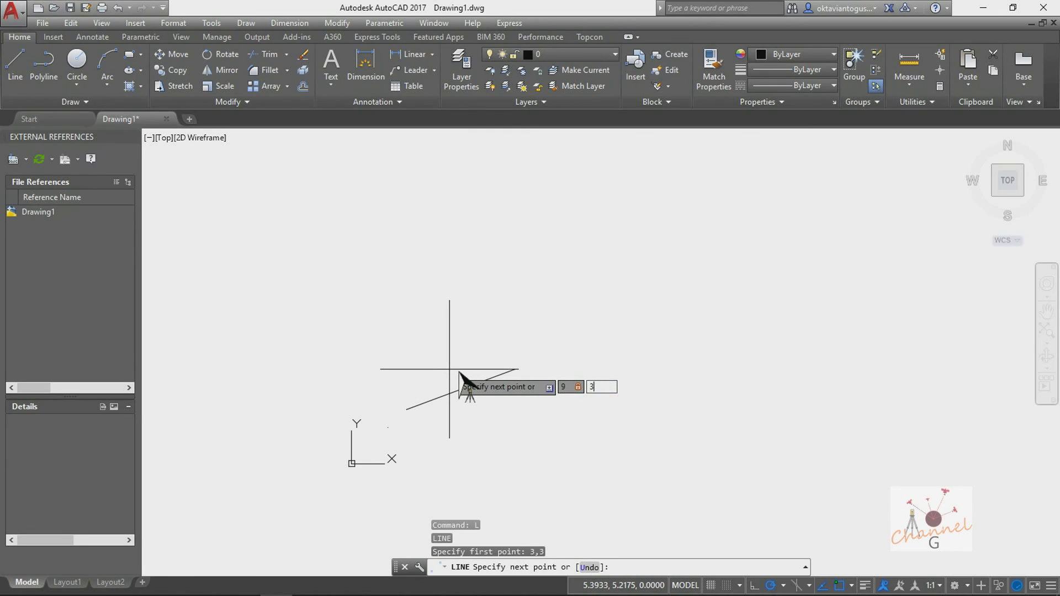
{"action": "key", "text": "Return"}
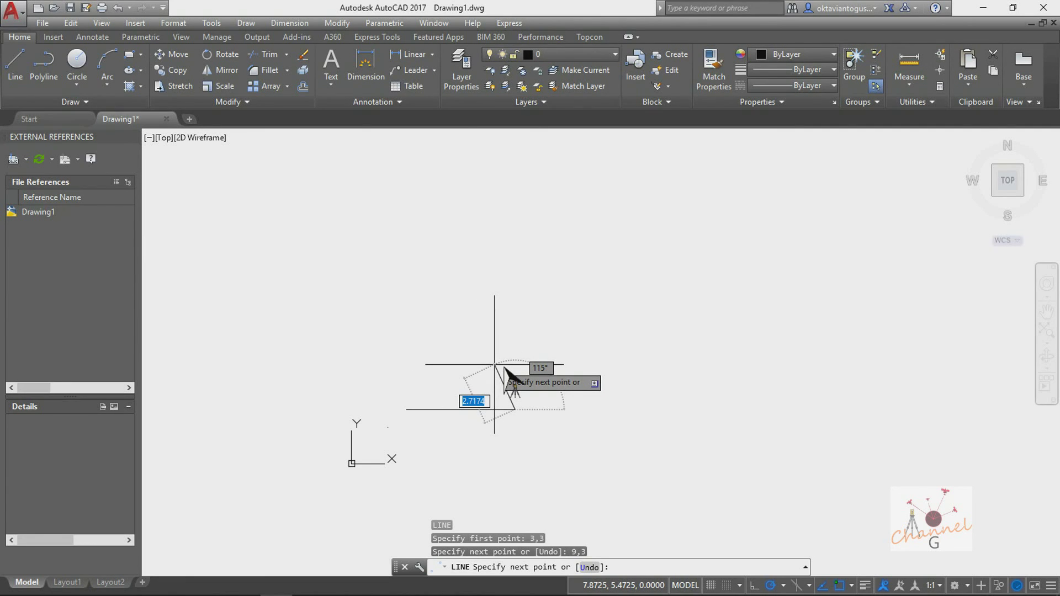
- Continue the line to the apex at absolute coordinate 6,9 and close the triangle back to its start point
{"action": "type", "text": "6,9"}
{"action": "key", "text": "Return"}
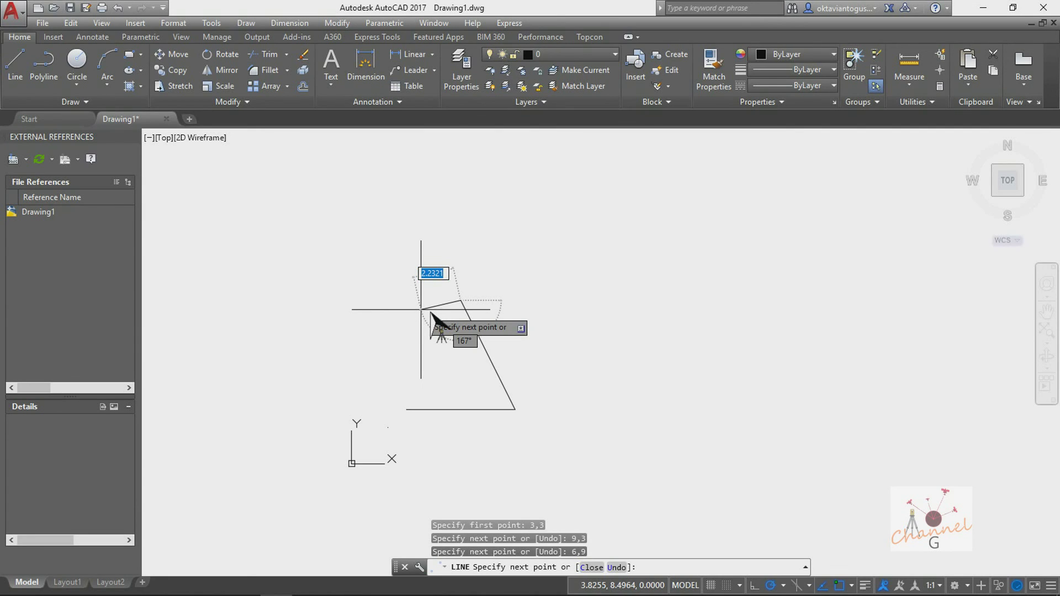
{"action": "type", "text": "c"}
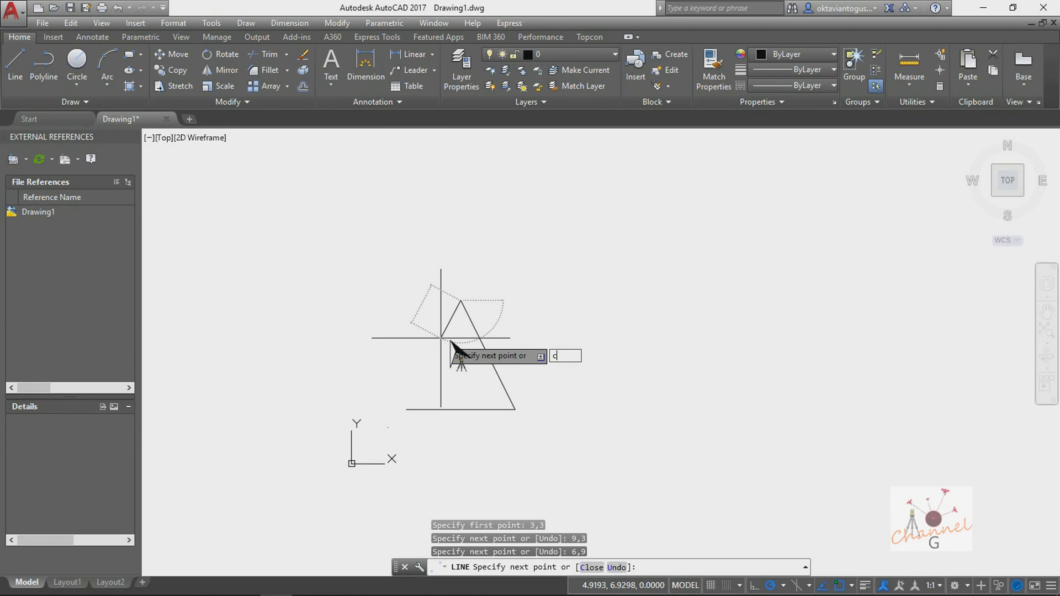
{"action": "key", "text": "Return"}
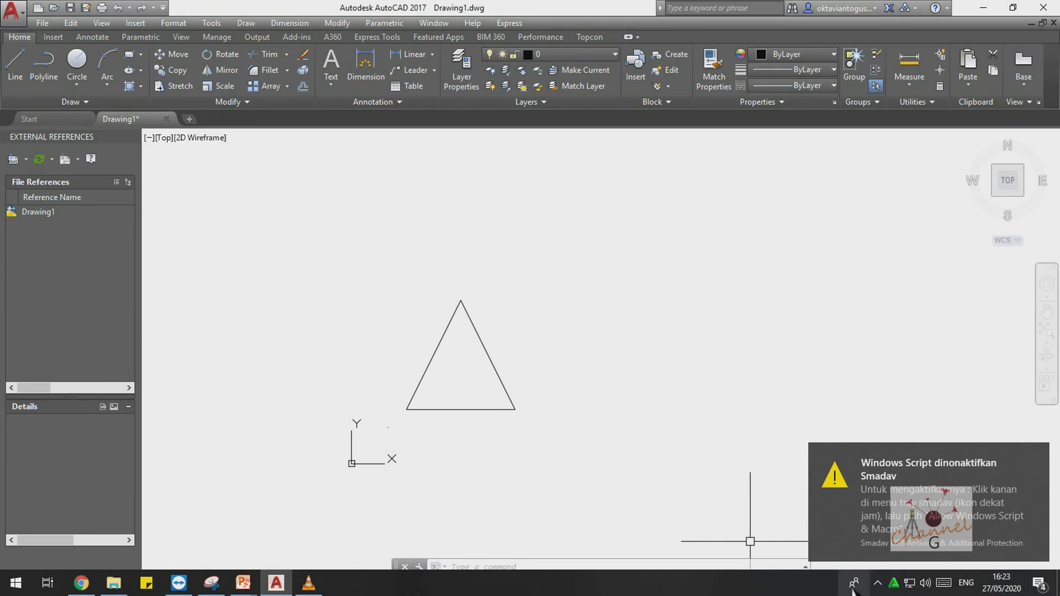
{"action": "right_click", "coordinate": [926, 584]}
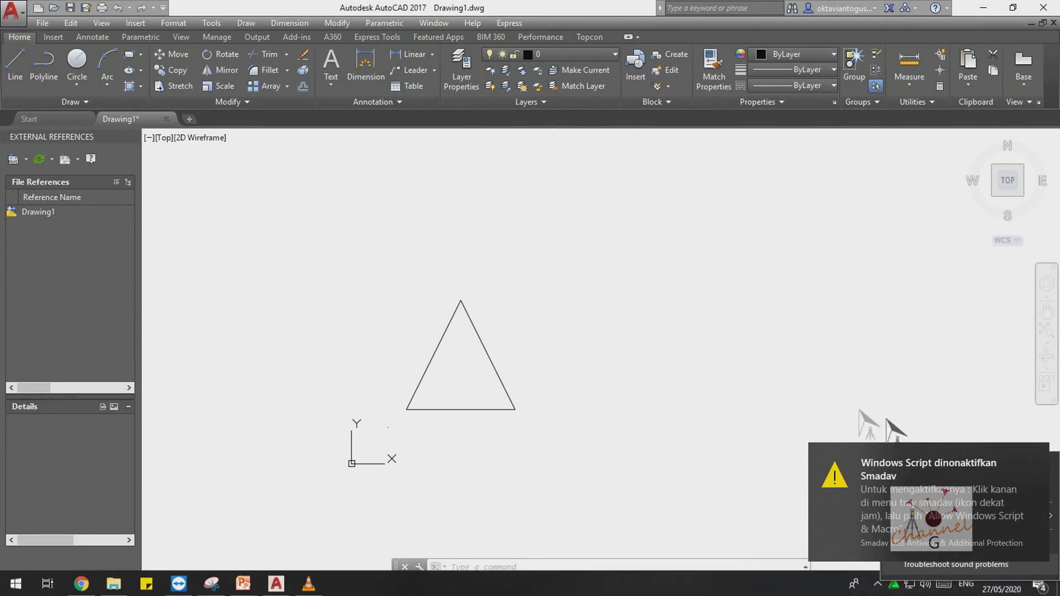
{"action": "left_click", "coordinate": [1051, 470]}
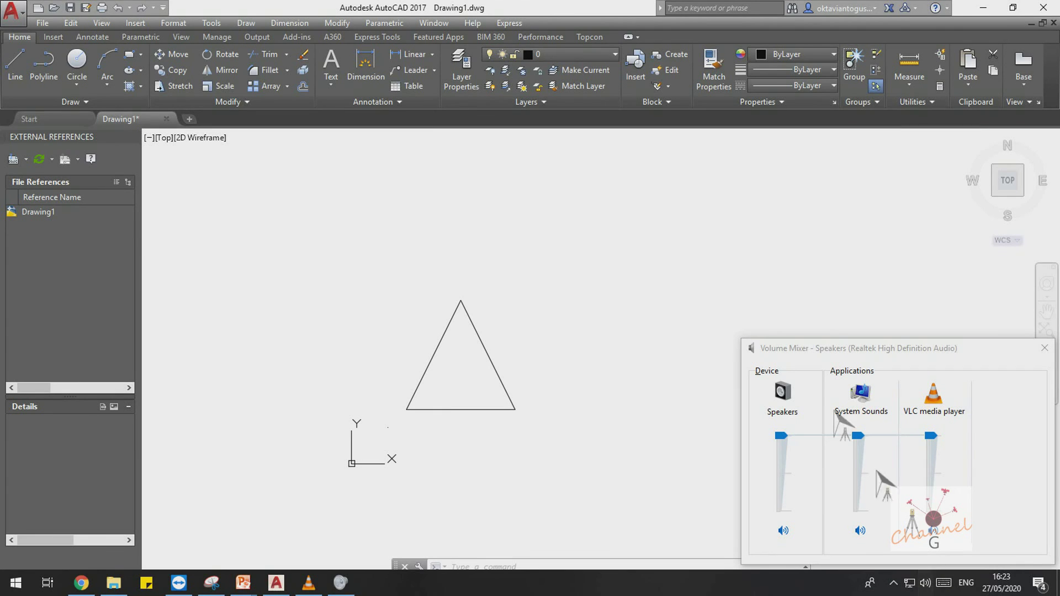
{"action": "left_click", "coordinate": [727, 334]}
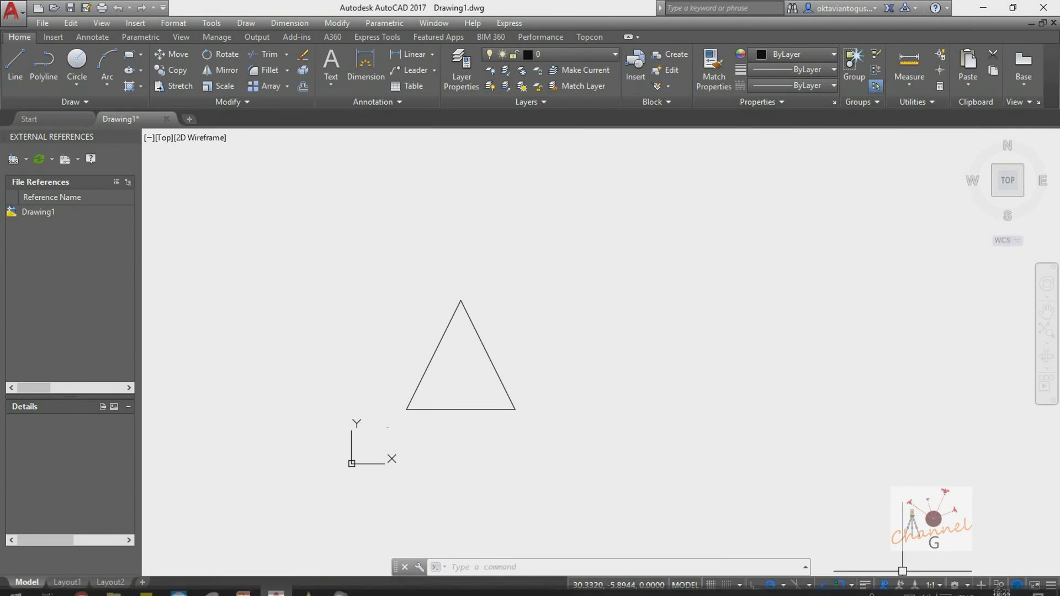
{"action": "left_click", "coordinate": [935, 593]}
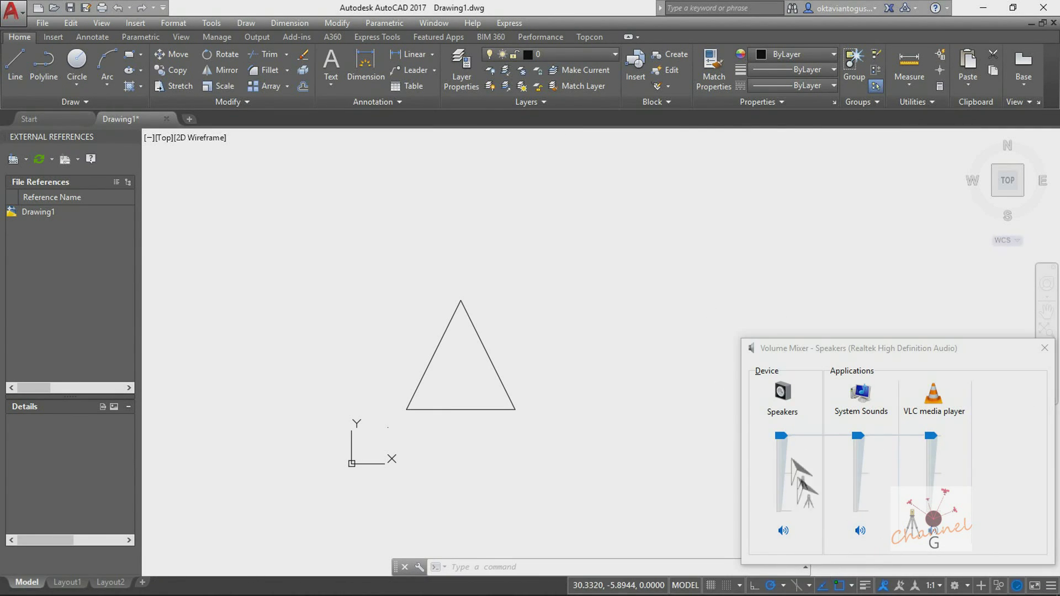
{"action": "left_click", "coordinate": [1052, 353]}
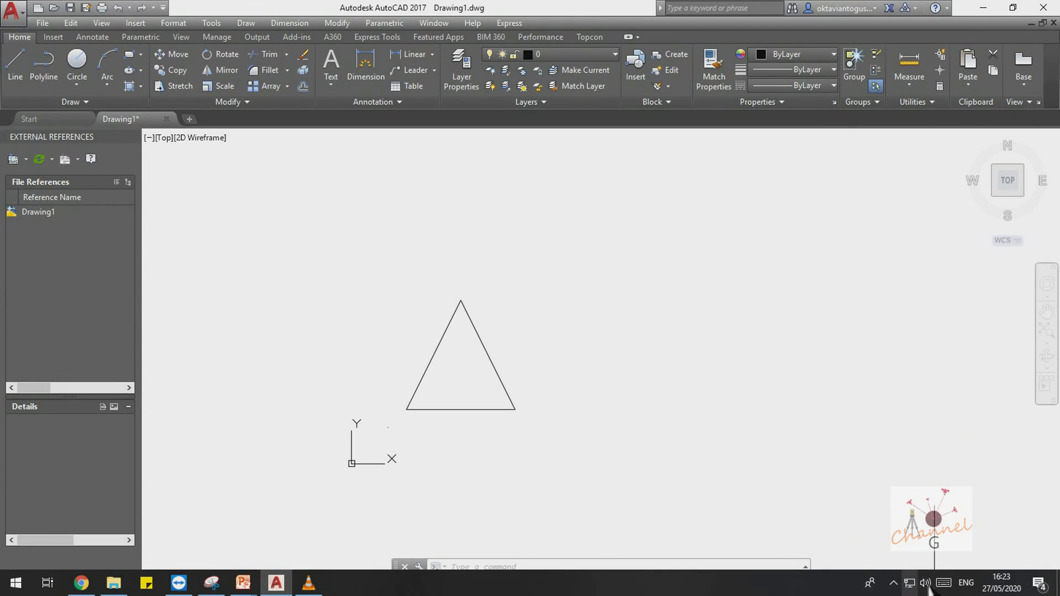
- Mute the computer's speakers and return to the drawing
{"action": "left_click", "coordinate": [925, 583]}
{"action": "left_click", "coordinate": [842, 551]}
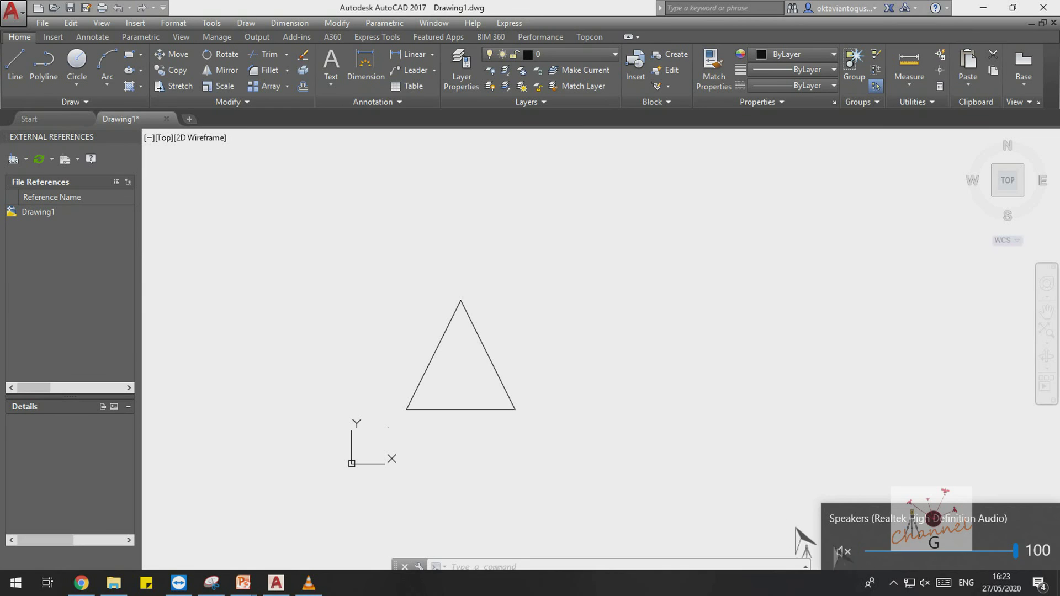
{"action": "left_click", "coordinate": [727, 475]}
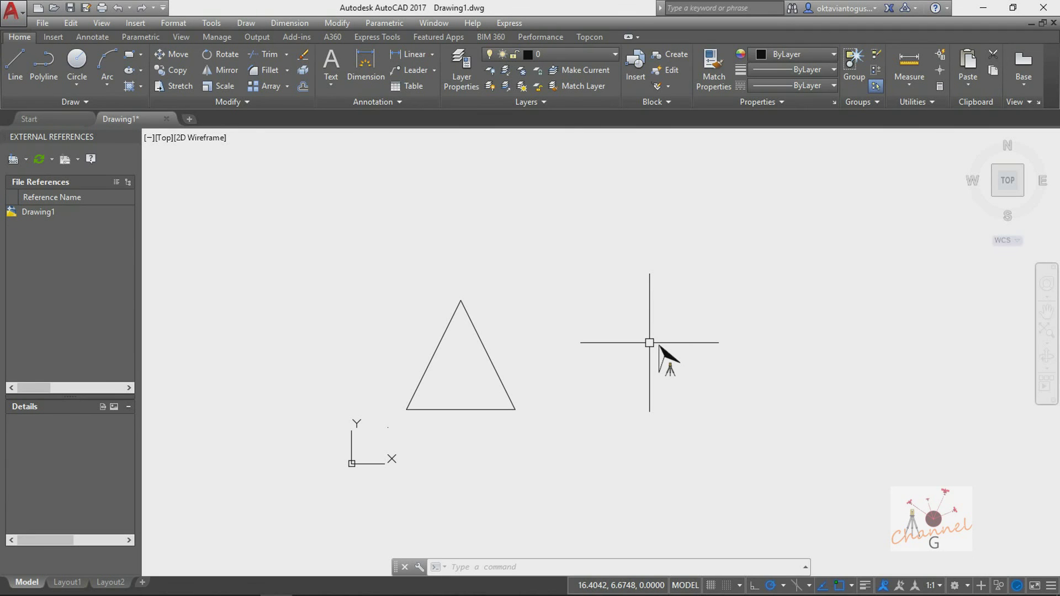
- Delete all three lines of the triangle from the drawing
{"action": "left_click", "coordinate": [552, 300]}
{"action": "left_click", "coordinate": [414, 433]}
{"action": "key", "text": "Delete"}
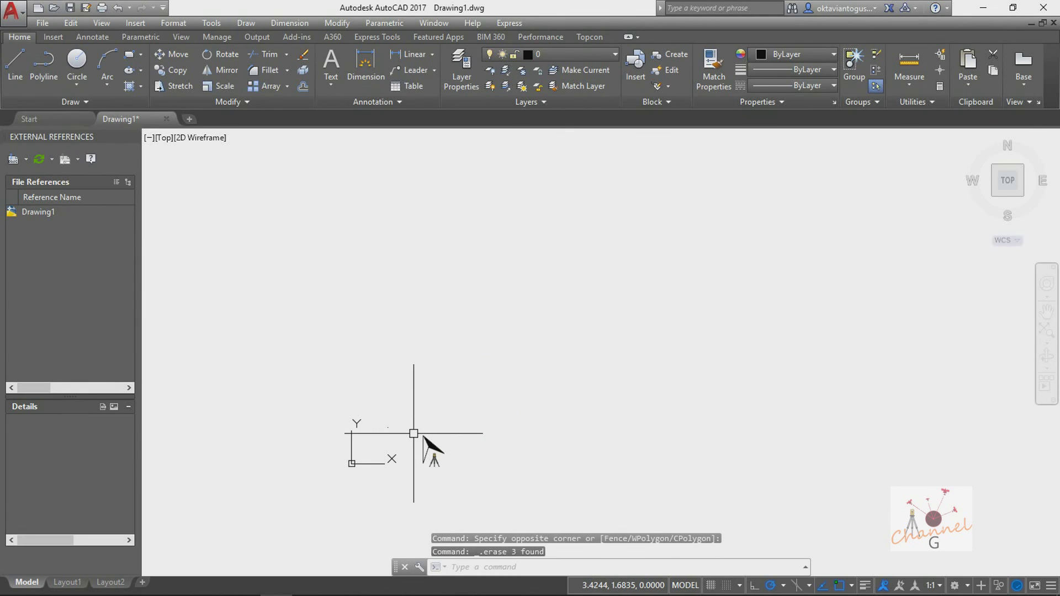
- Draw a line from absolute coordinate 2,2 to the relative polar coordinate @2<45
{"action": "type", "text": "l"}
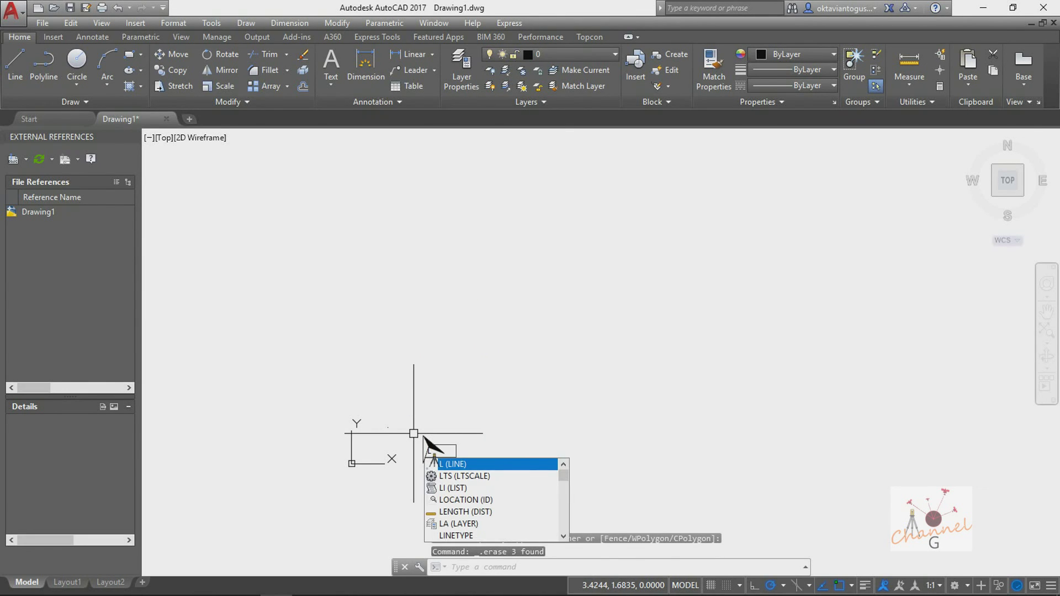
{"action": "key", "text": "Return"}
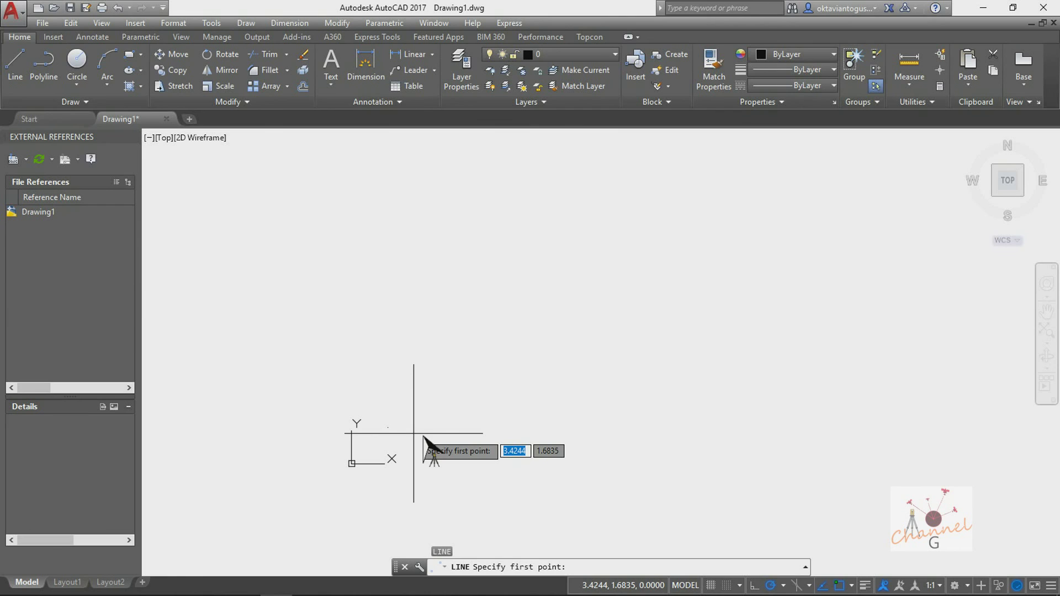
{"action": "type", "text": "2,2"}
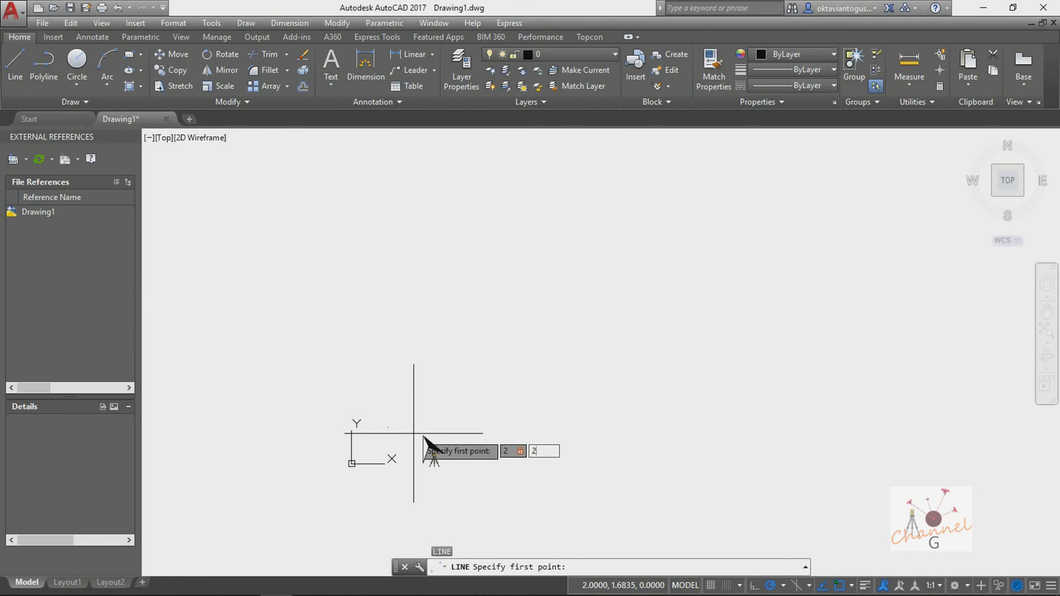
{"action": "key", "text": "Return"}
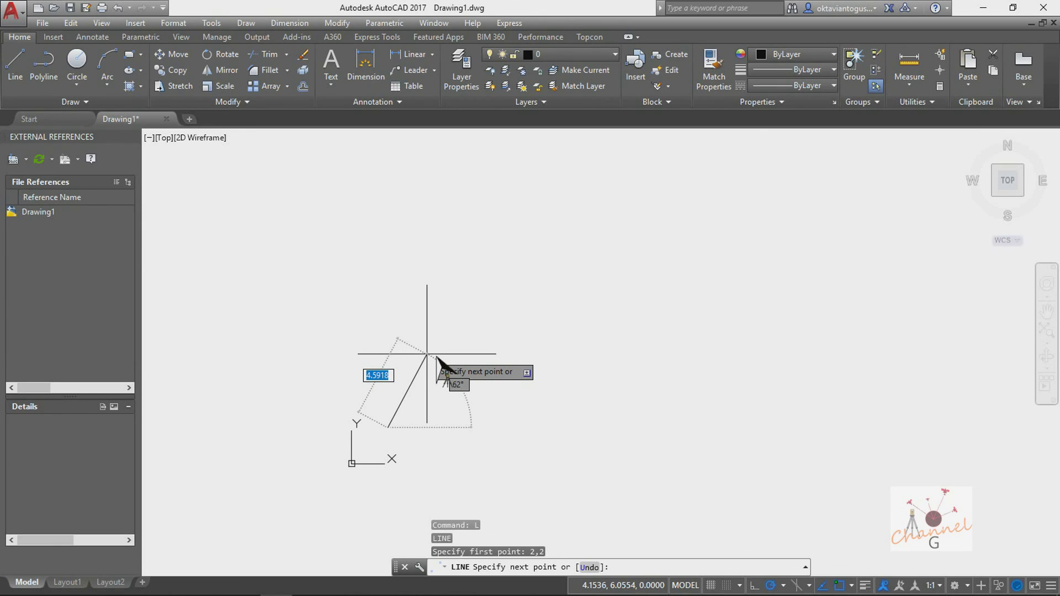
{"action": "type", "text": "@"}
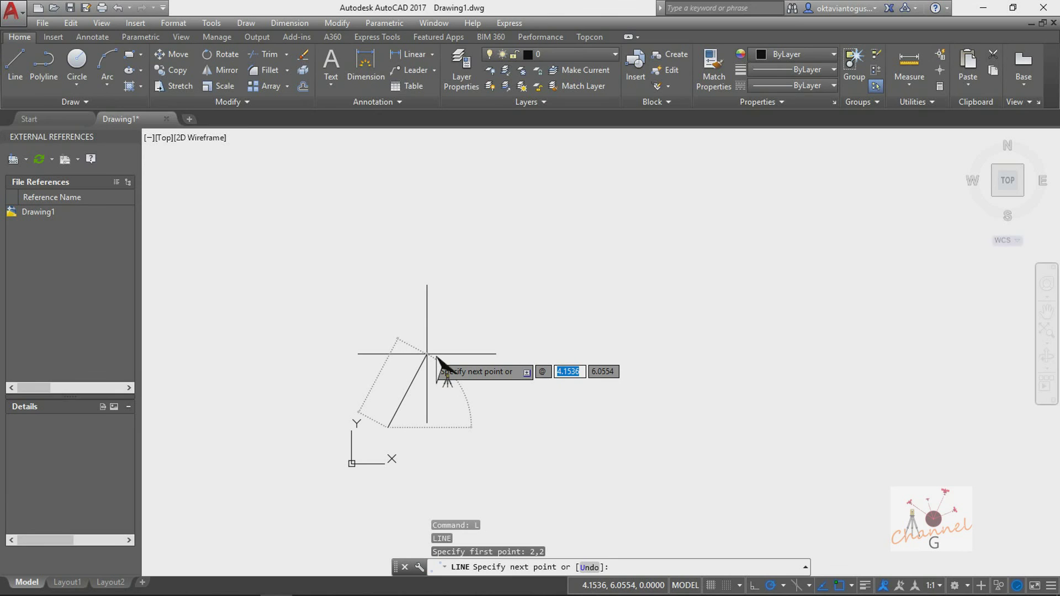
{"action": "type", "text": "2"}
{"action": "key", "text": "Tab"}
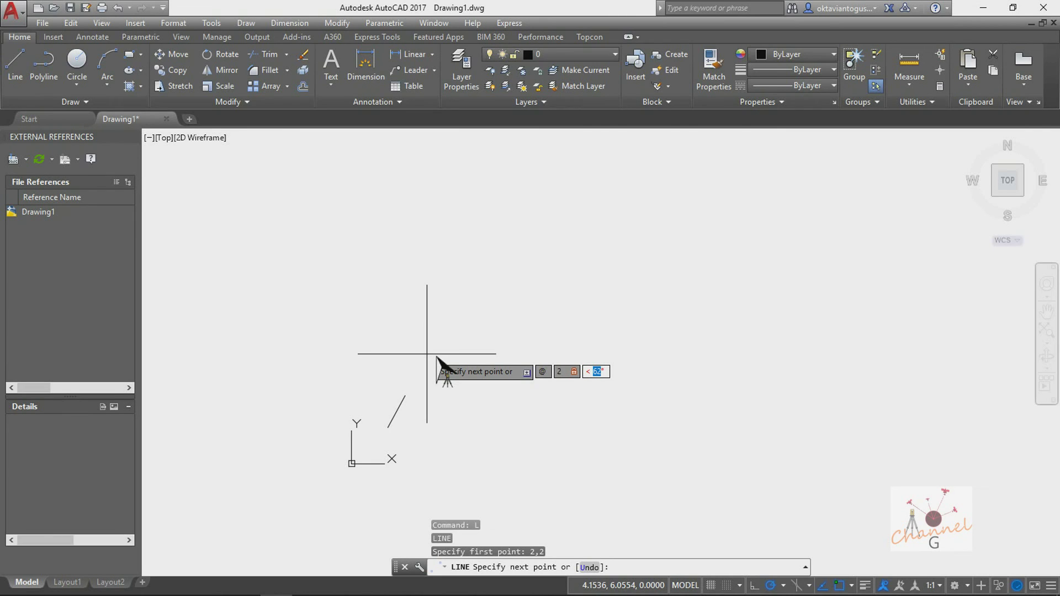
{"action": "type", "text": "45"}
{"action": "key", "text": "Return"}
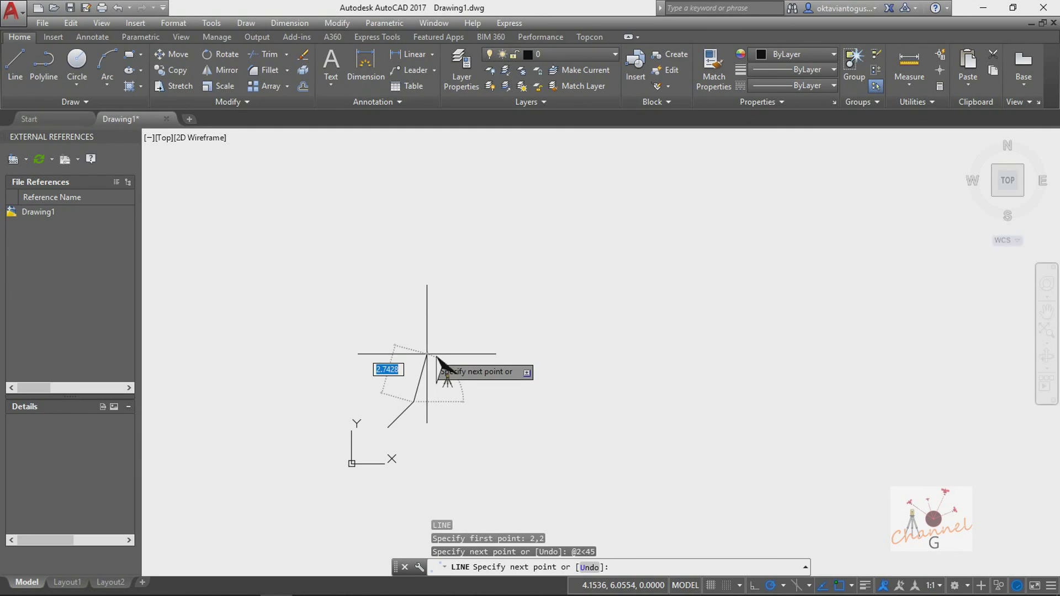
{"action": "key", "text": "Escape"}
{"action": "scroll", "coordinate": [401, 418], "scroll_direction": "up", "scroll_amount": 8}
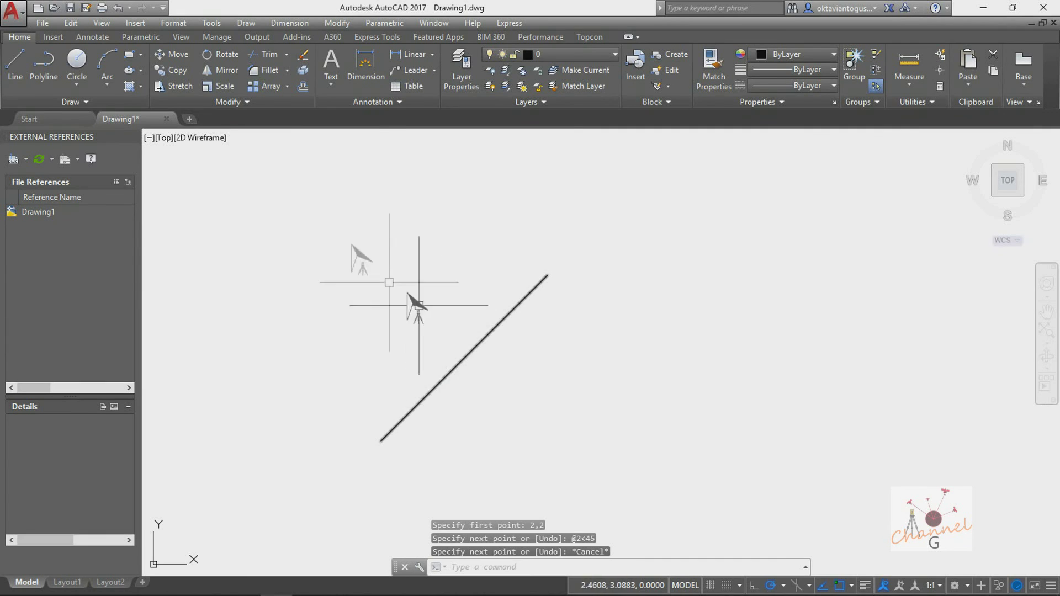
{"action": "left_click", "coordinate": [433, 55]}
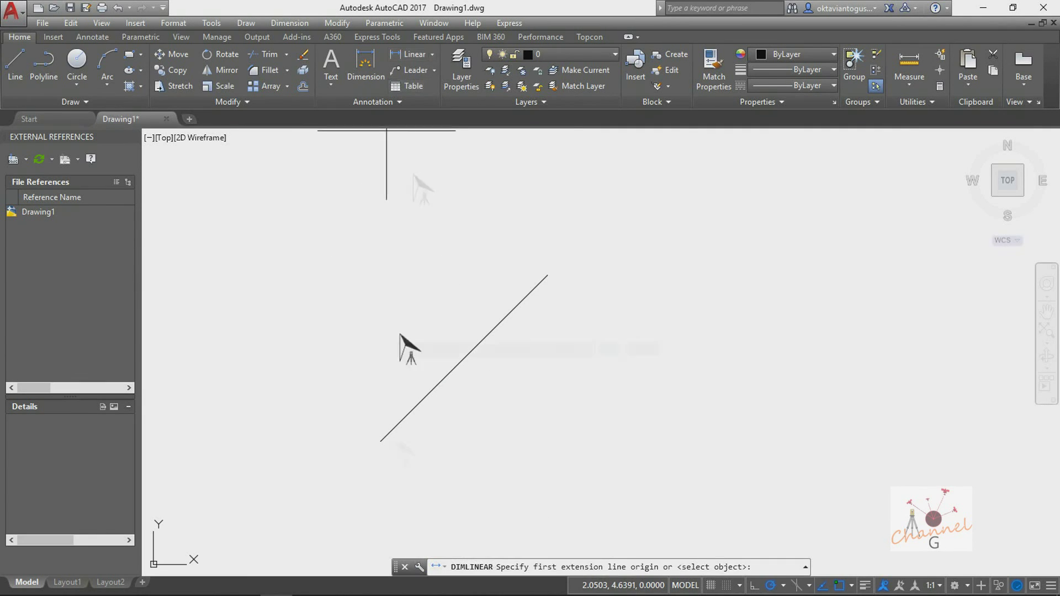
{"action": "left_click", "coordinate": [381, 441]}
{"action": "left_click", "coordinate": [549, 277]}
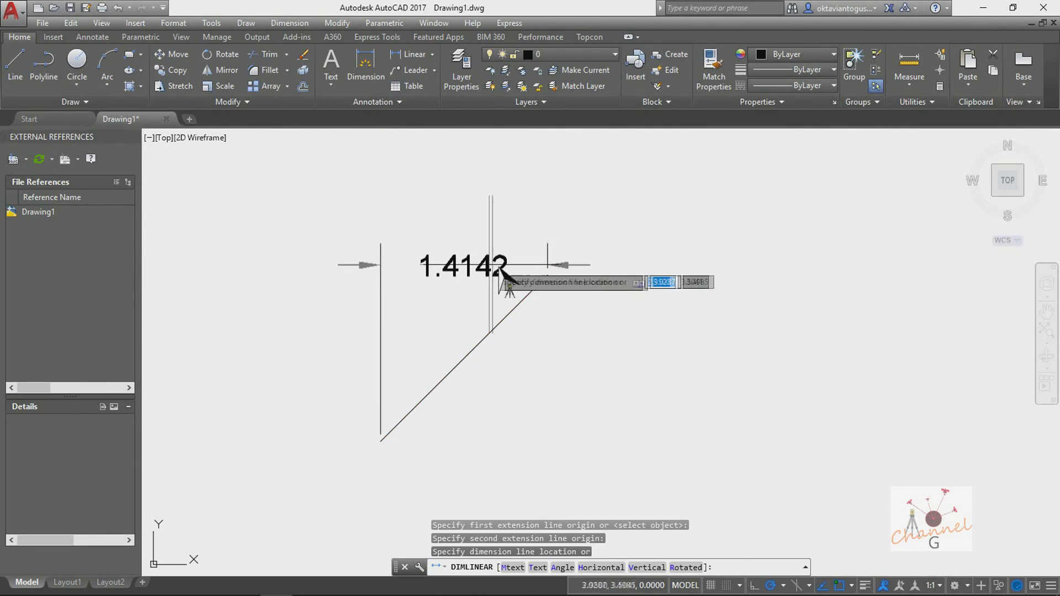
{"action": "key", "text": "Escape"}
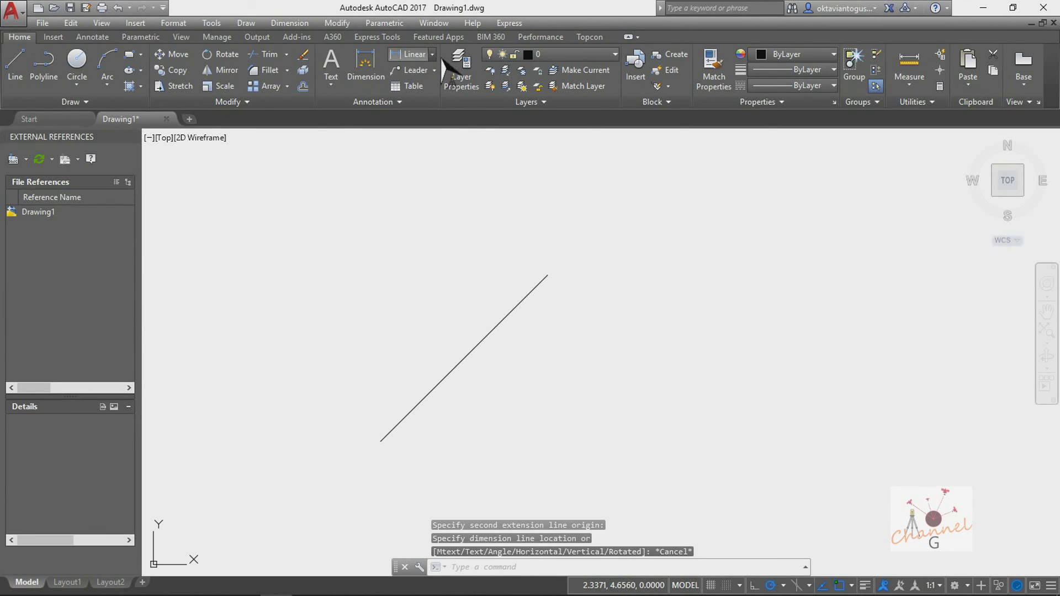
- Add an aligned dimension between the diagonal line's endpoints, placed above and to the left of the line
{"action": "left_click", "coordinate": [432, 55]}
{"action": "left_click", "coordinate": [444, 108]}
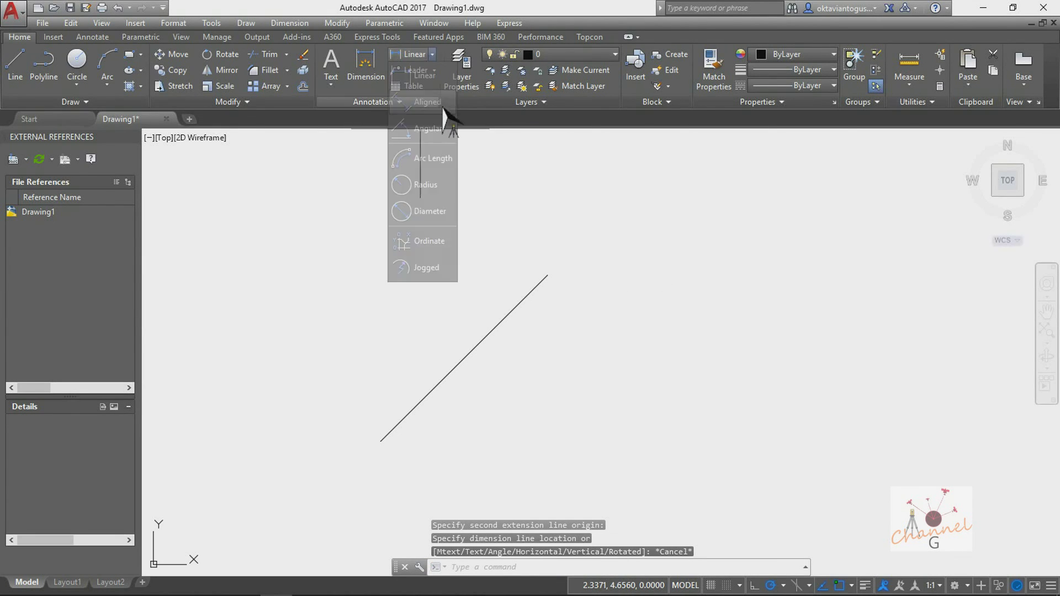
{"action": "left_click", "coordinate": [381, 442]}
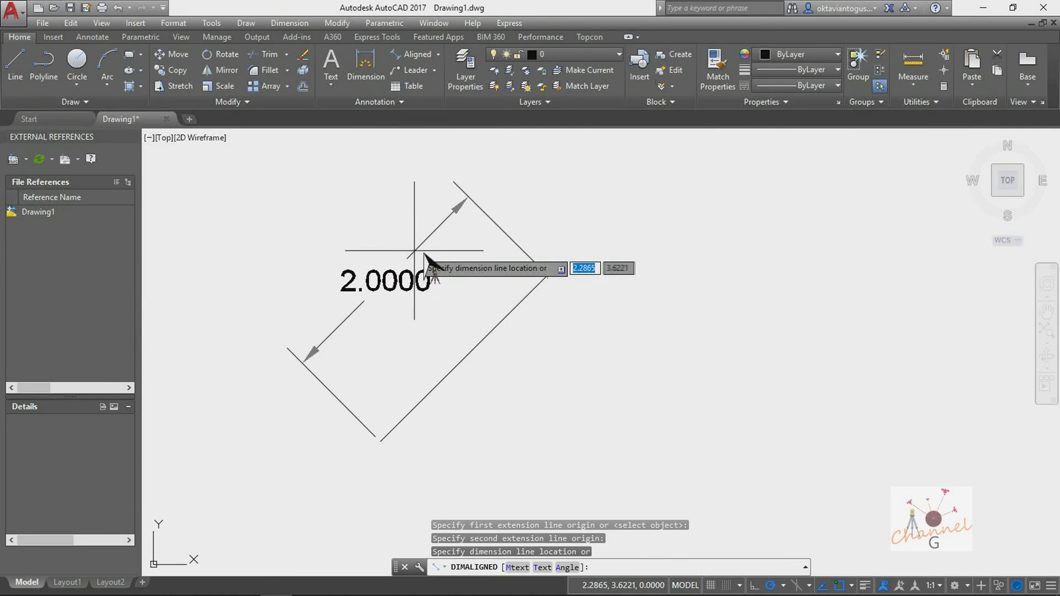
{"action": "left_click", "coordinate": [421, 247]}
{"action": "key", "text": "Escape"}
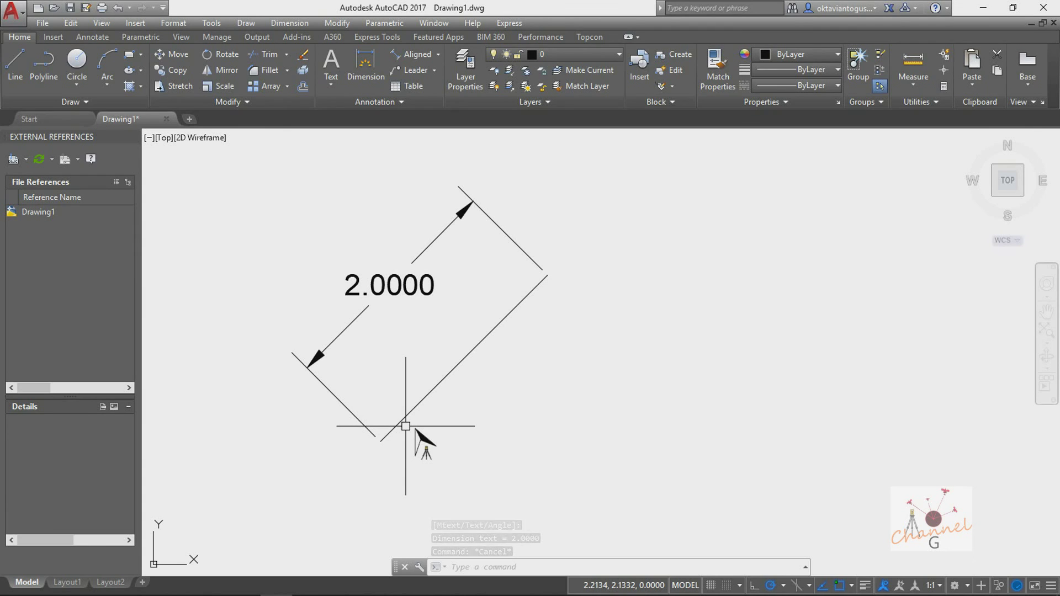
- Draw a horizontal reference line rightward from the lower endpoint of the diagonal line
{"action": "type", "text": "l"}
{"action": "key", "text": "Return"}
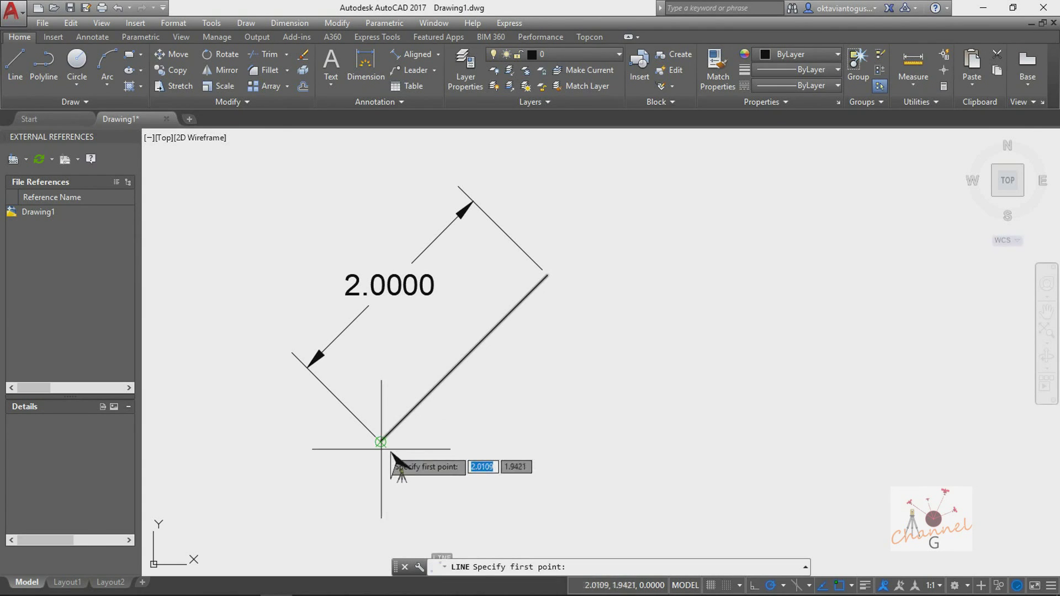
{"action": "left_click", "coordinate": [381, 441]}
{"action": "left_click", "coordinate": [681, 441]}
{"action": "key", "text": "Escape"}
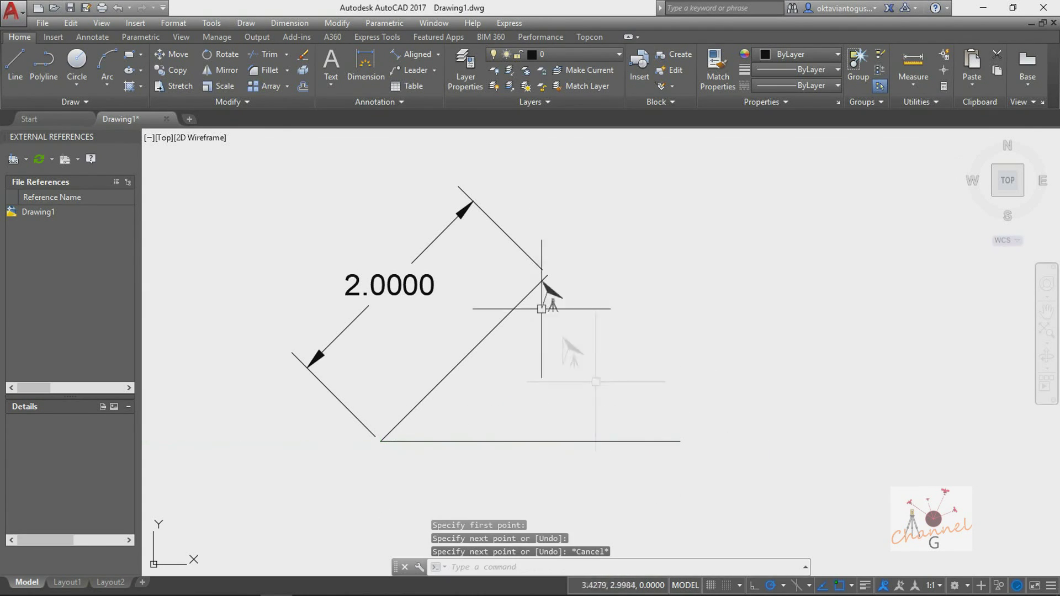
{"action": "left_click", "coordinate": [438, 54]}
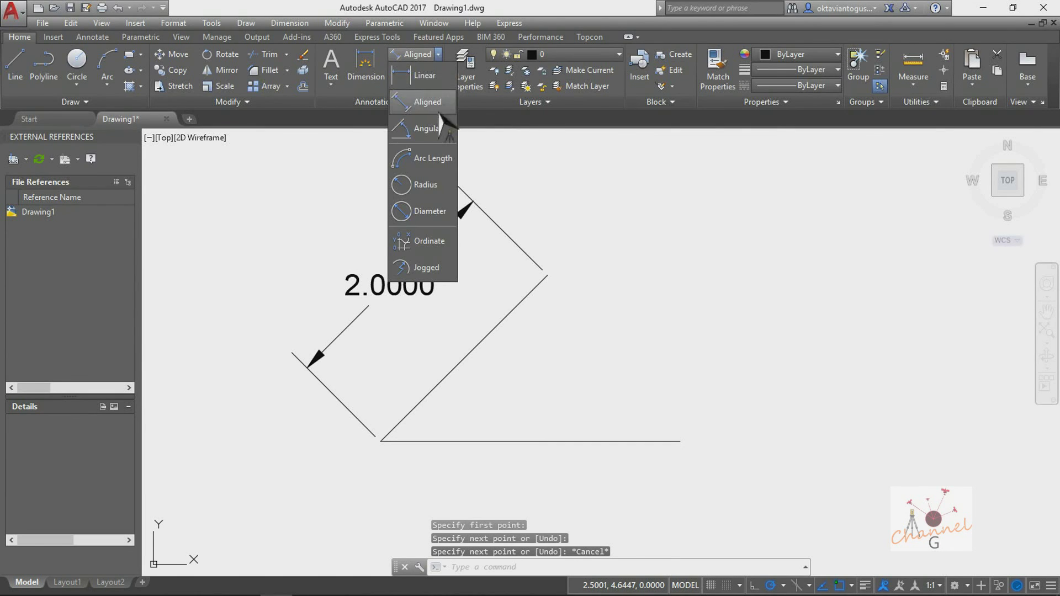
{"action": "left_click", "coordinate": [447, 132]}
{"action": "left_click", "coordinate": [444, 378]}
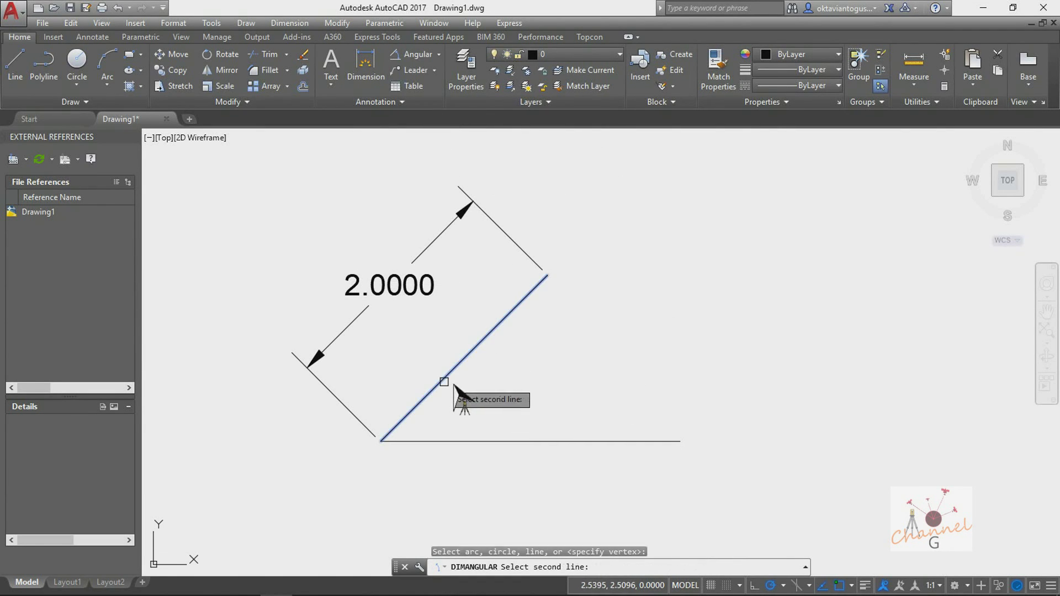
{"action": "left_click", "coordinate": [471, 441]}
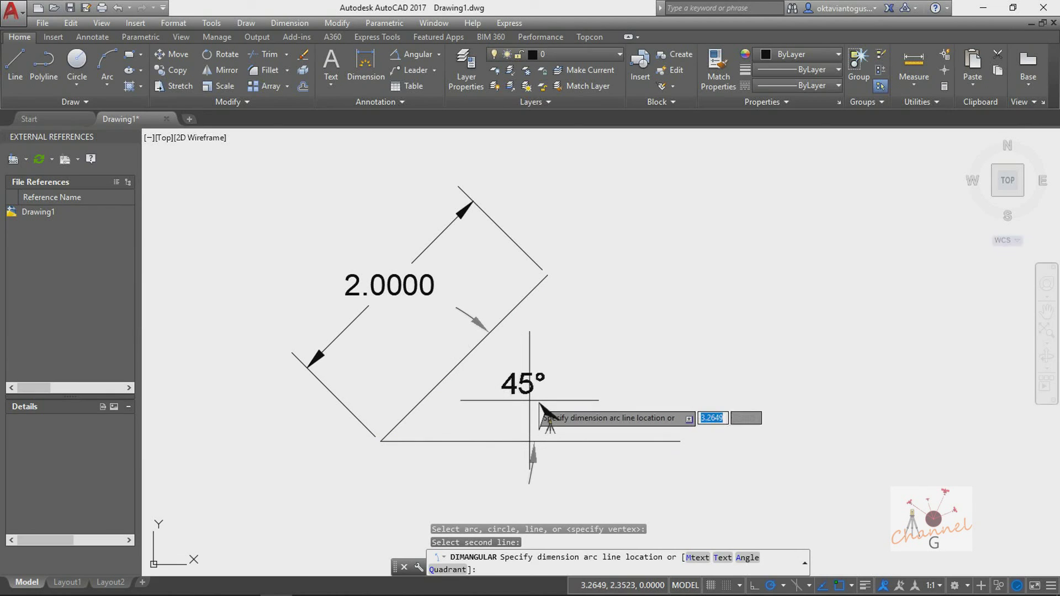
{"action": "key", "text": "Escape"}
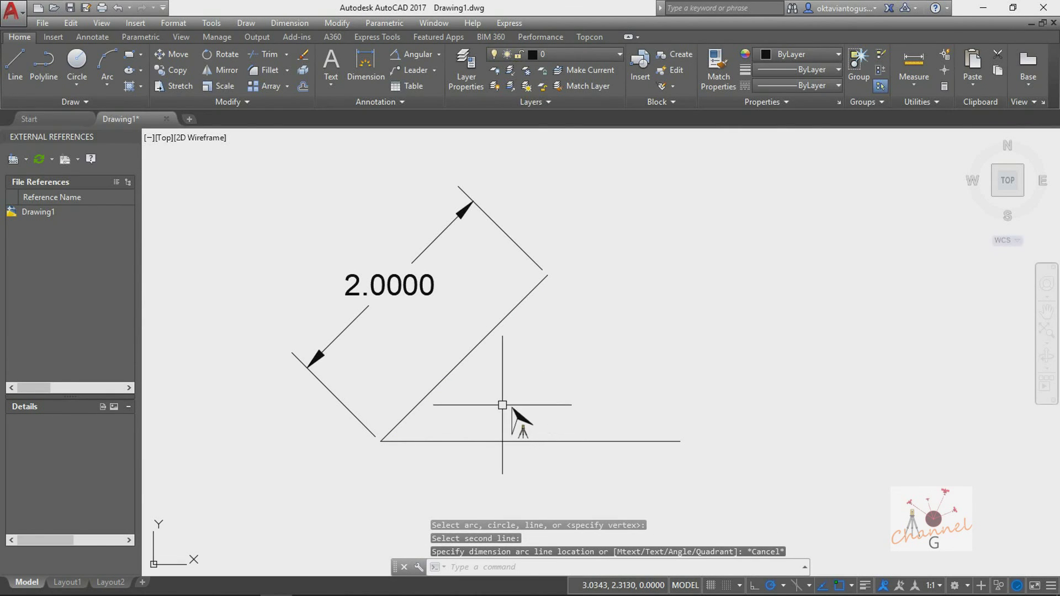
- Add an angular dimension between the horizontal and diagonal lines, placing its arc inside the angle they form
{"action": "key", "text": "Return"}
{"action": "left_click", "coordinate": [480, 441]}
{"action": "left_click", "coordinate": [467, 356]}
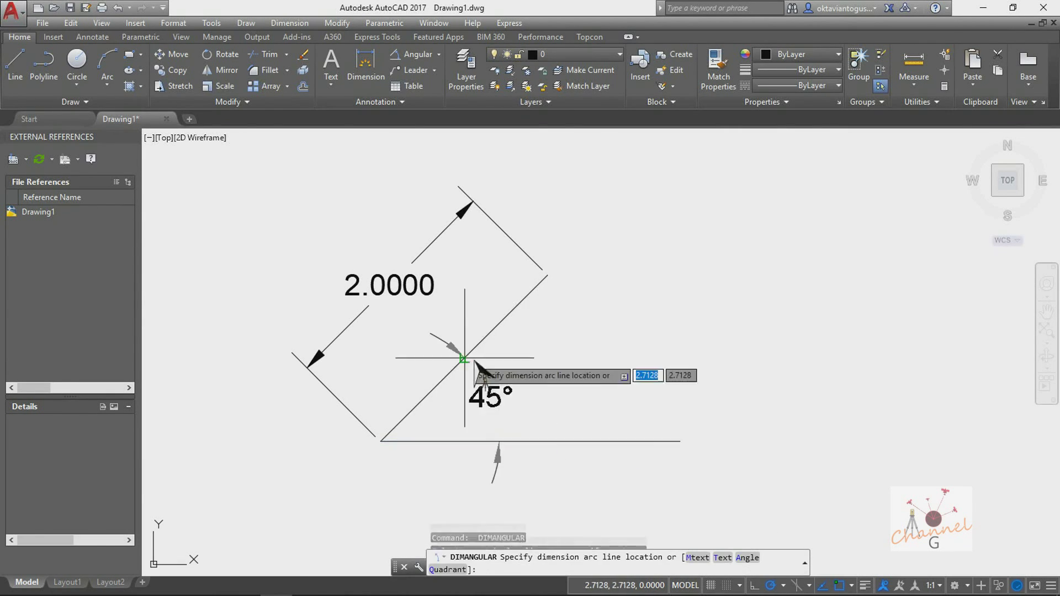
{"action": "left_click", "coordinate": [538, 395]}
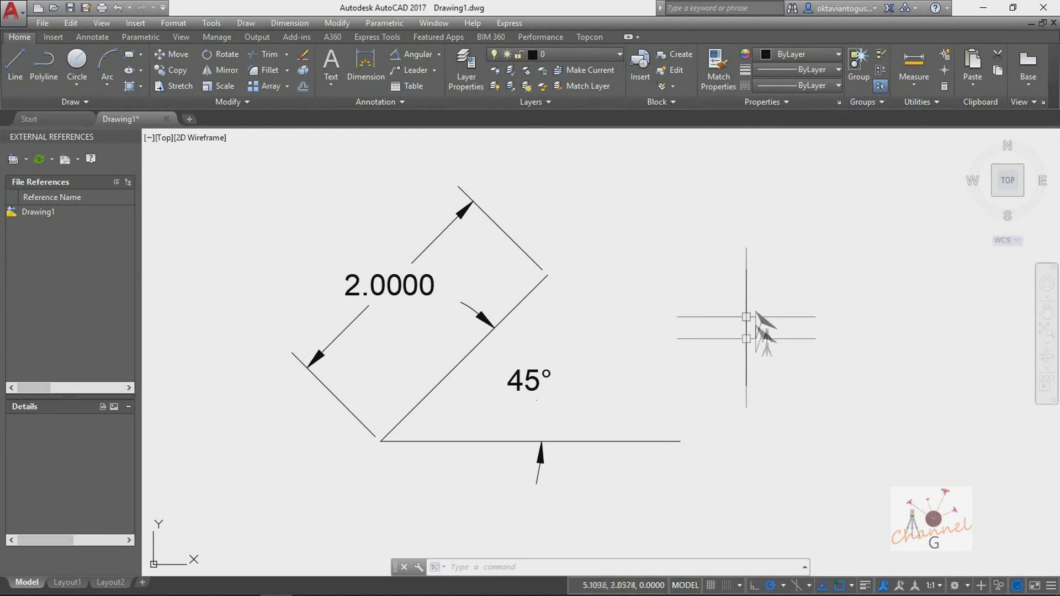
{"action": "key", "text": "Escape"}
- Delete both lines, the aligned and angular dimensions, and the remaining point from the drawing
{"action": "left_click", "coordinate": [765, 137]}
{"action": "left_click", "coordinate": [303, 491]}
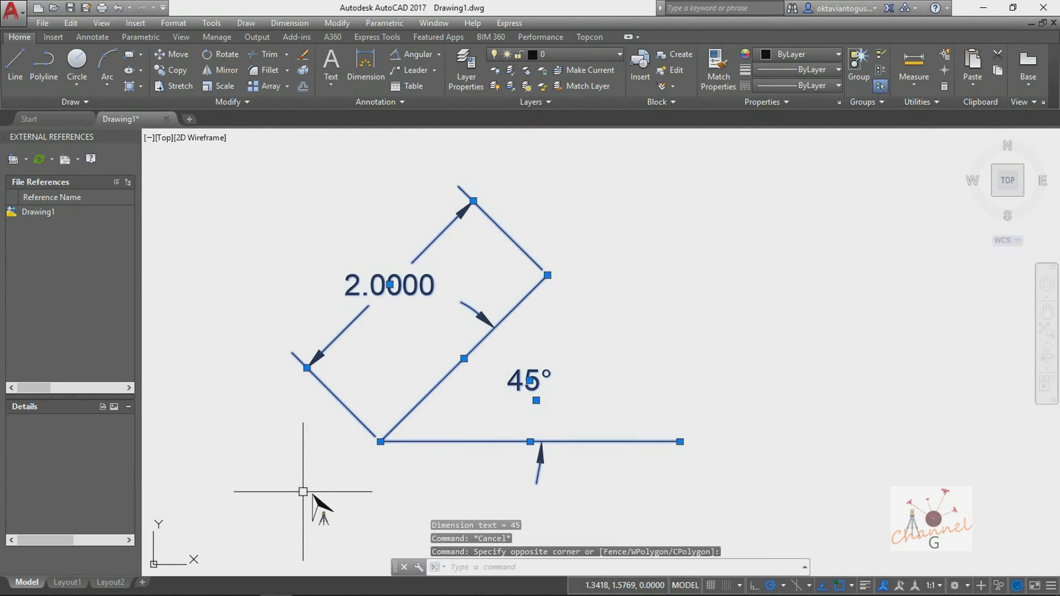
{"action": "key", "text": "Delete"}
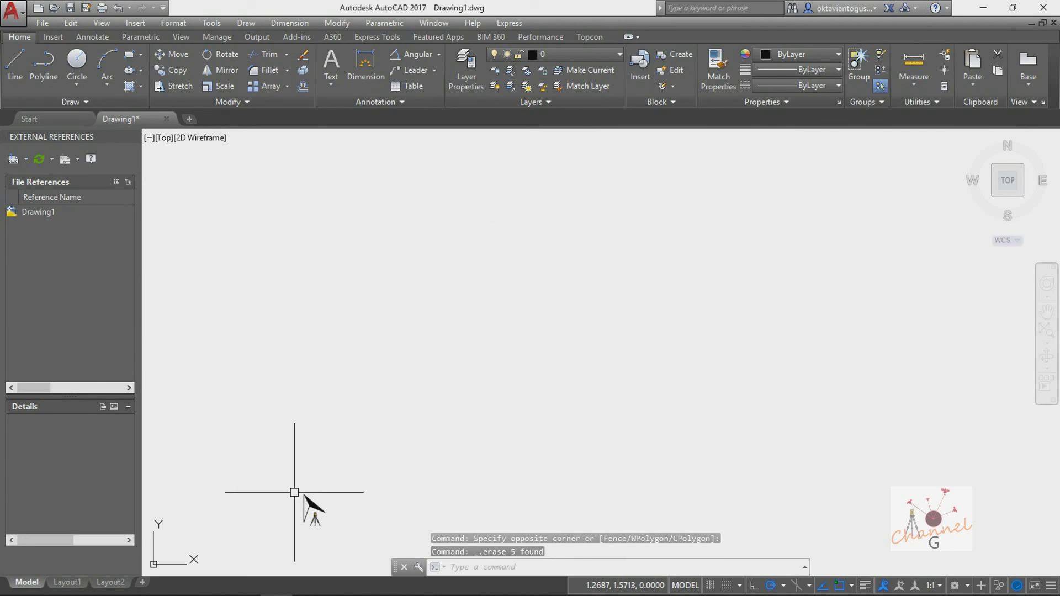
- Start a line at absolute point 2,2 and draw a horizontal segment with relative polar coordinates, length 10 at angle 0
{"action": "type", "text": "l"}
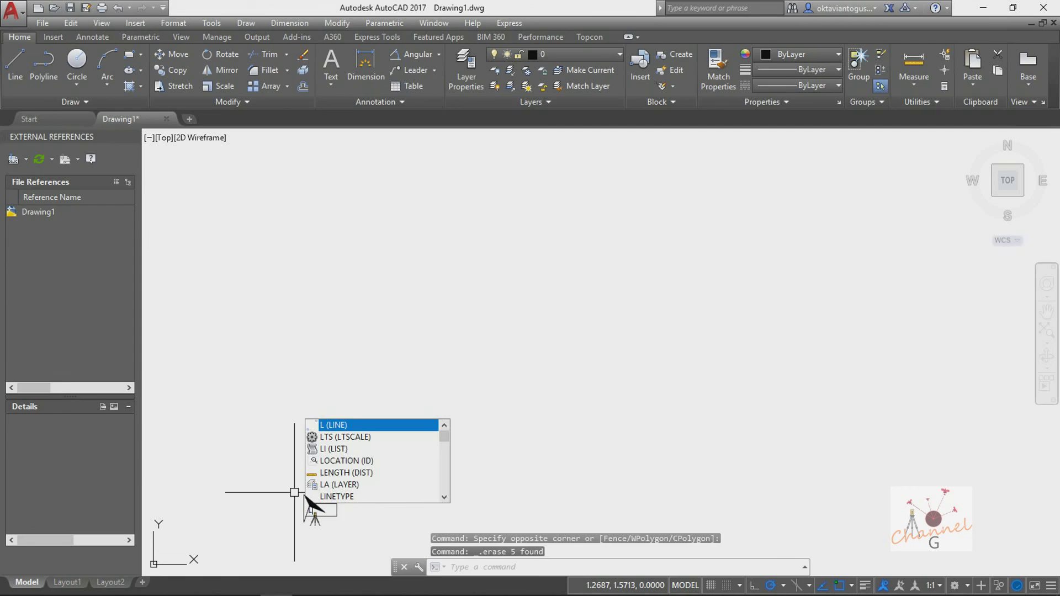
{"action": "key", "text": "Return"}
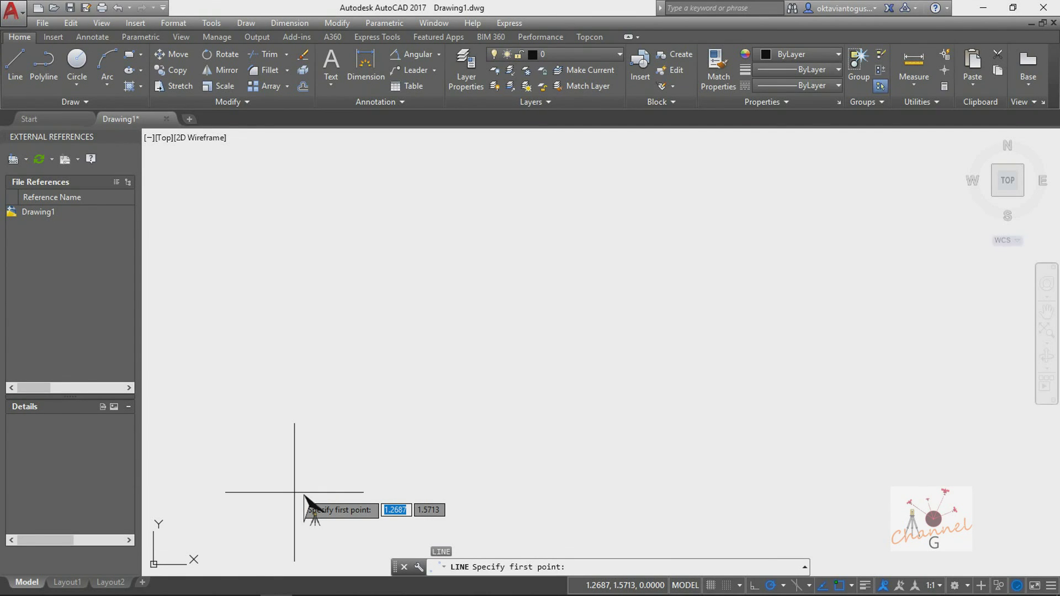
{"action": "type", "text": "2,2"}
{"action": "key", "text": "Return"}
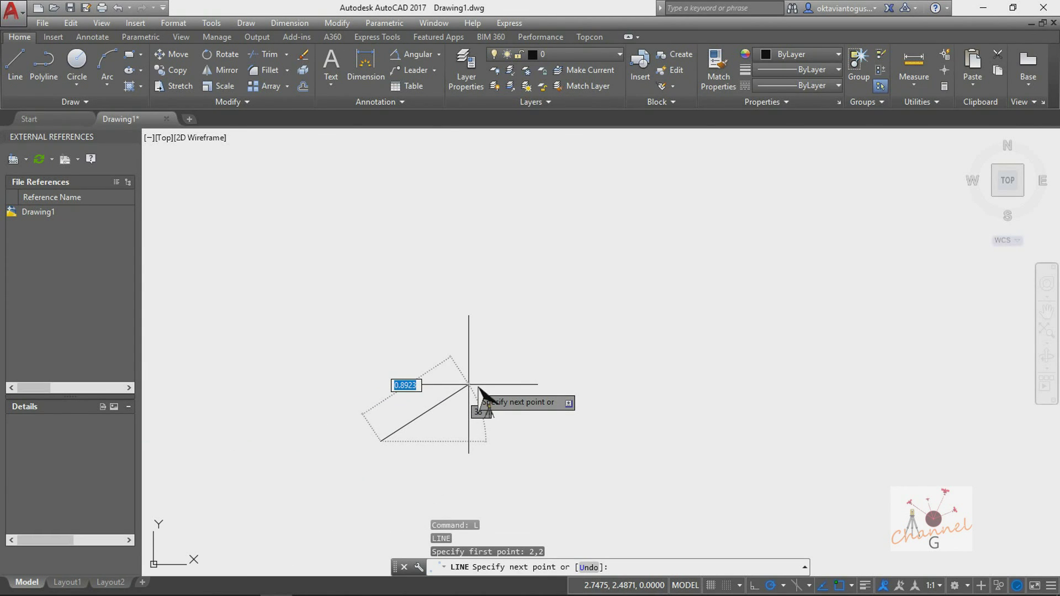
{"action": "key", "text": "F8"}
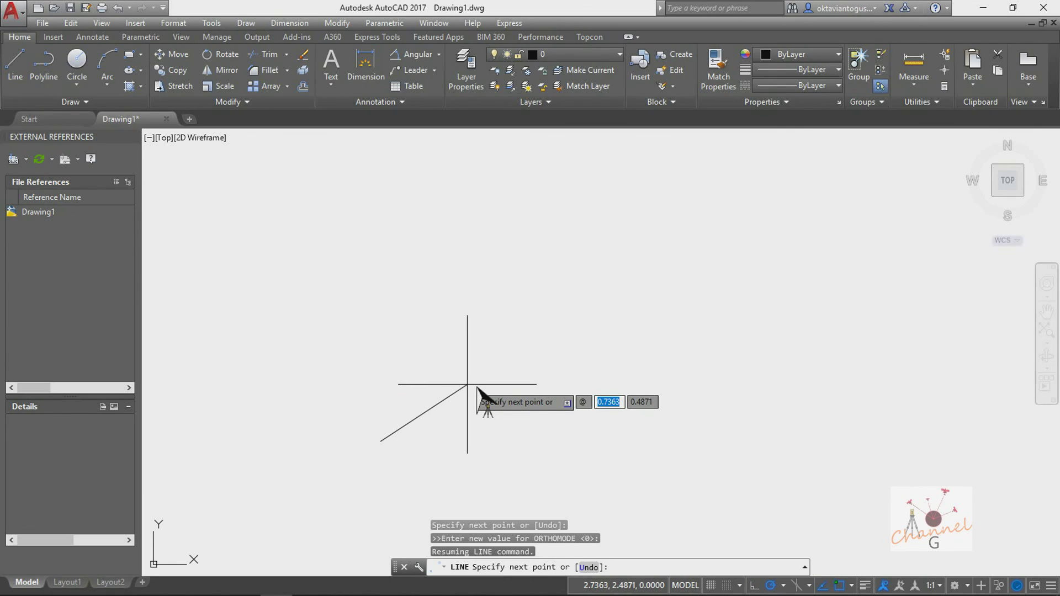
{"action": "type", "text": "10"}
{"action": "key", "text": "Tab"}
{"action": "type", "text": "0"}
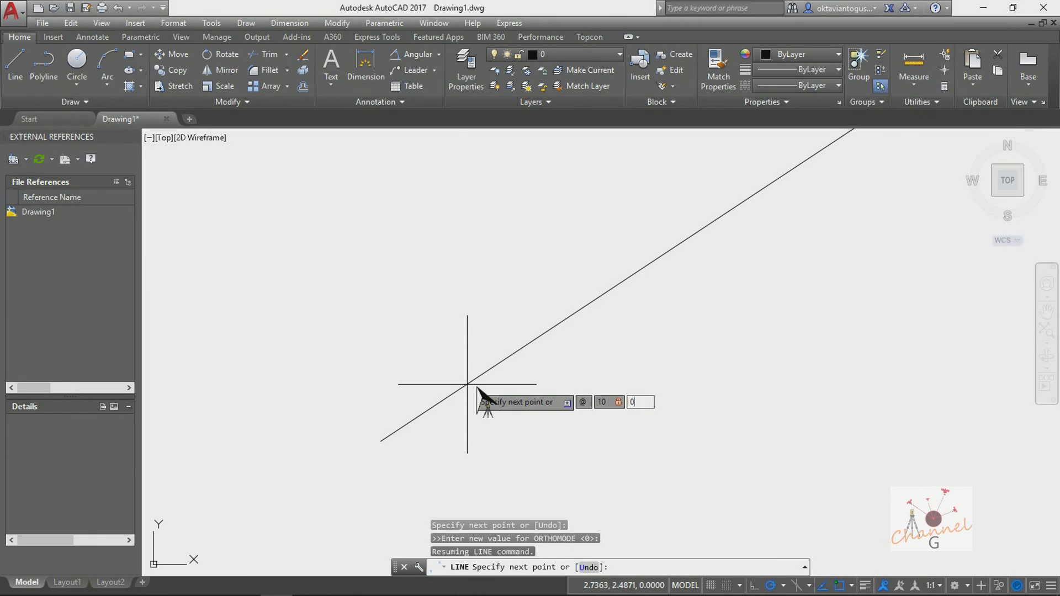
{"action": "key", "text": "BackSpace"}
{"action": "type", "text": "<0"}
{"action": "key", "text": "Return"}
{"action": "scroll", "coordinate": [457, 408], "scroll_direction": "down", "scroll_amount": 3}
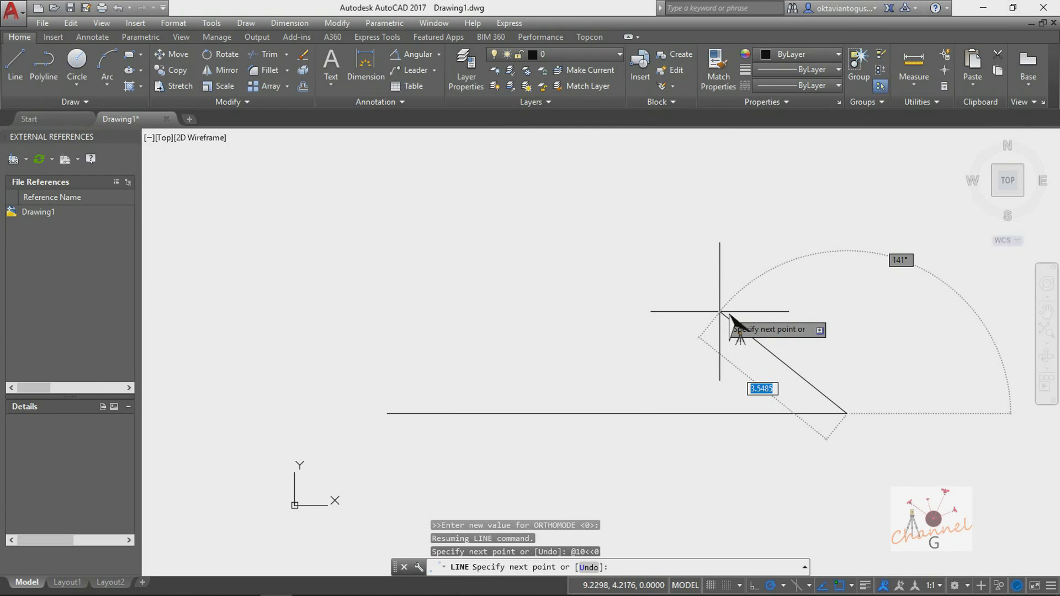
- Continue the line with a vertical segment using relative polar coordinates, length 6 at angle 90
{"action": "type", "text": "@"}
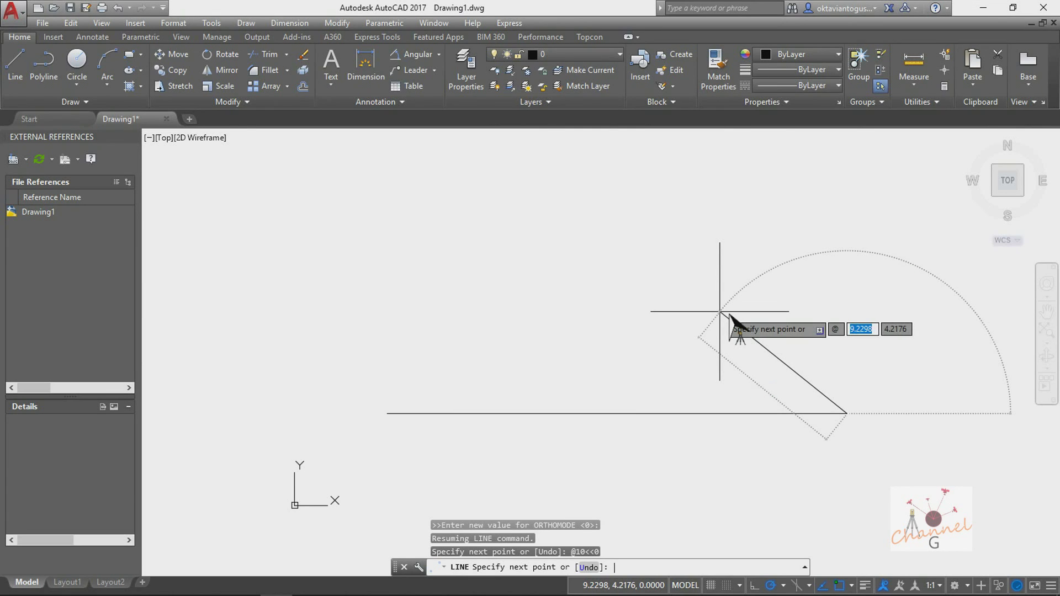
{"action": "type", "text": "6<141"}
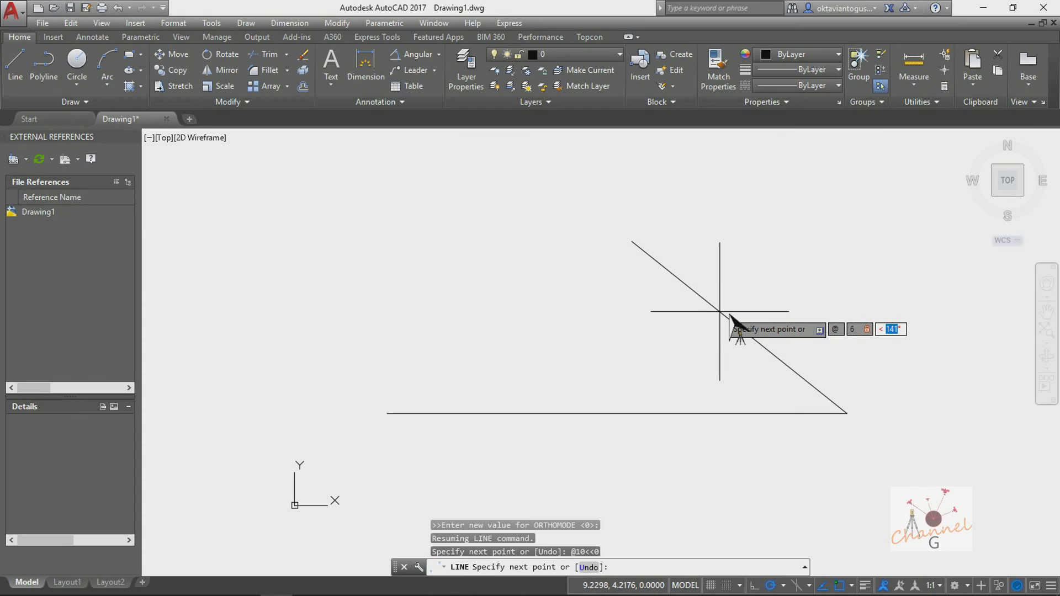
{"action": "type", "text": "<90"}
{"action": "key", "text": "Return"}
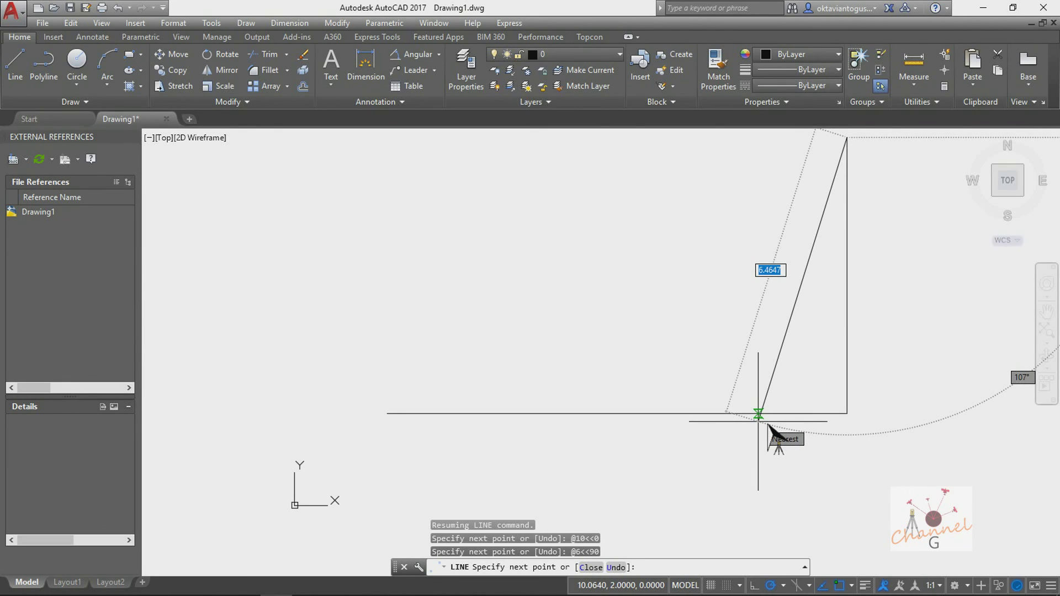
- Add a segment of length 10 at angle 180 and close the outline back to its start point
{"action": "type", "text": "@"}
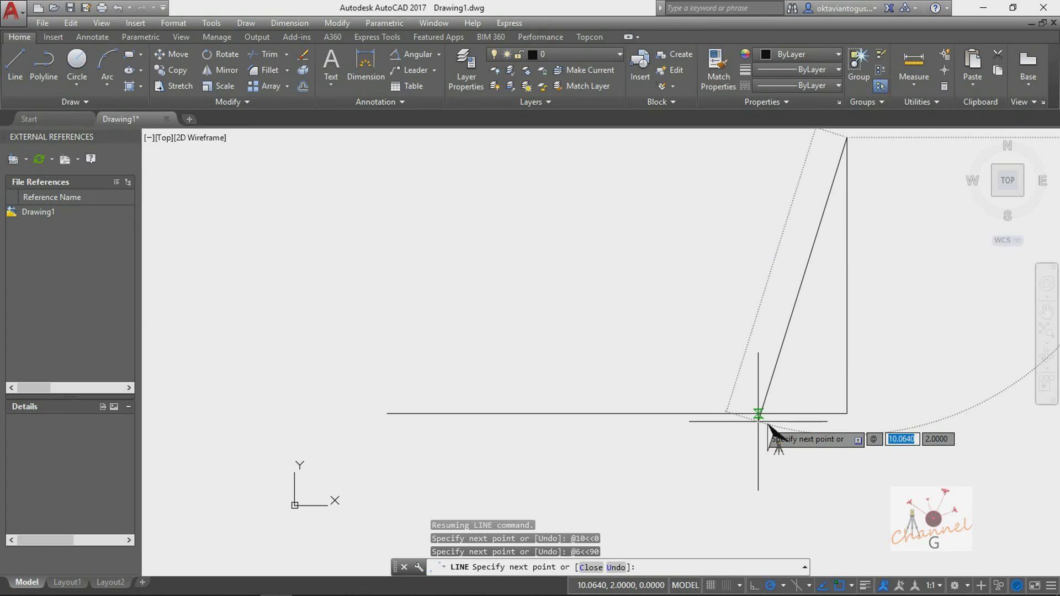
{"action": "type", "text": "10<"}
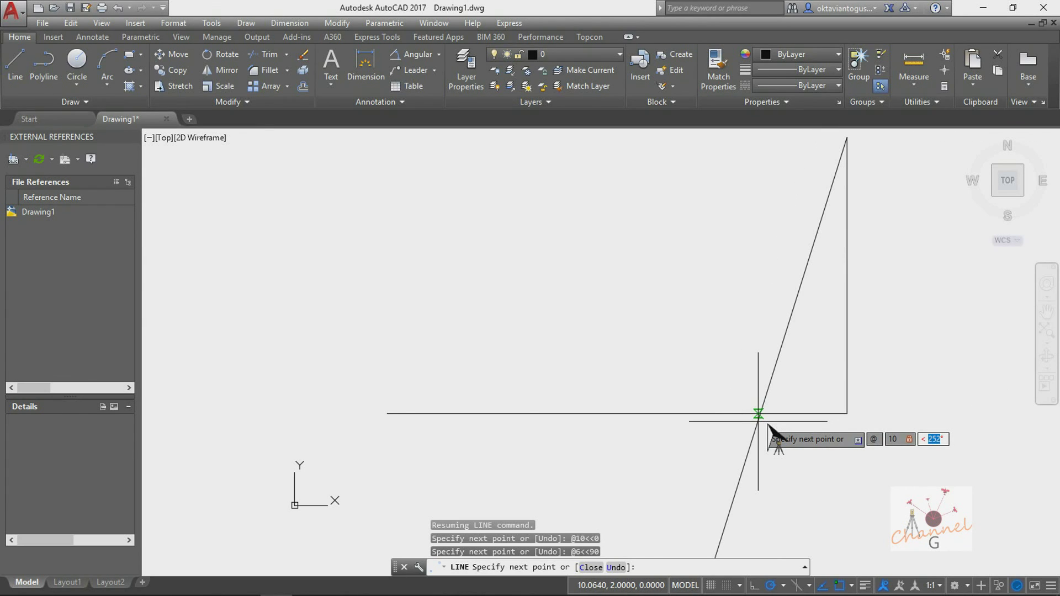
{"action": "type", "text": "18"}
{"action": "key", "text": "BackSpace"}
{"action": "type", "text": "<180"}
{"action": "key", "text": "Return"}
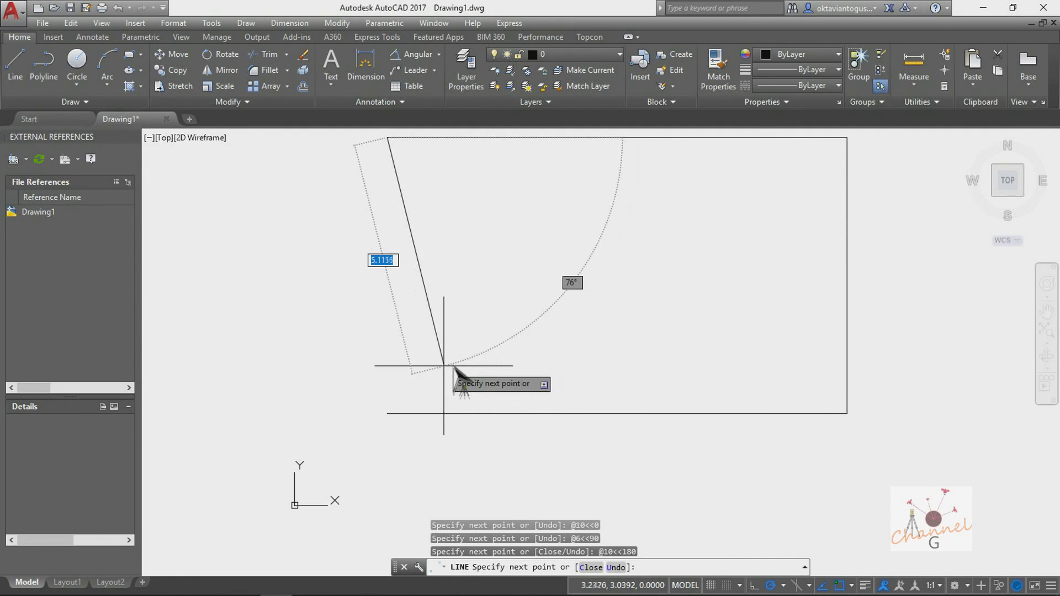
{"action": "type", "text": "c"}
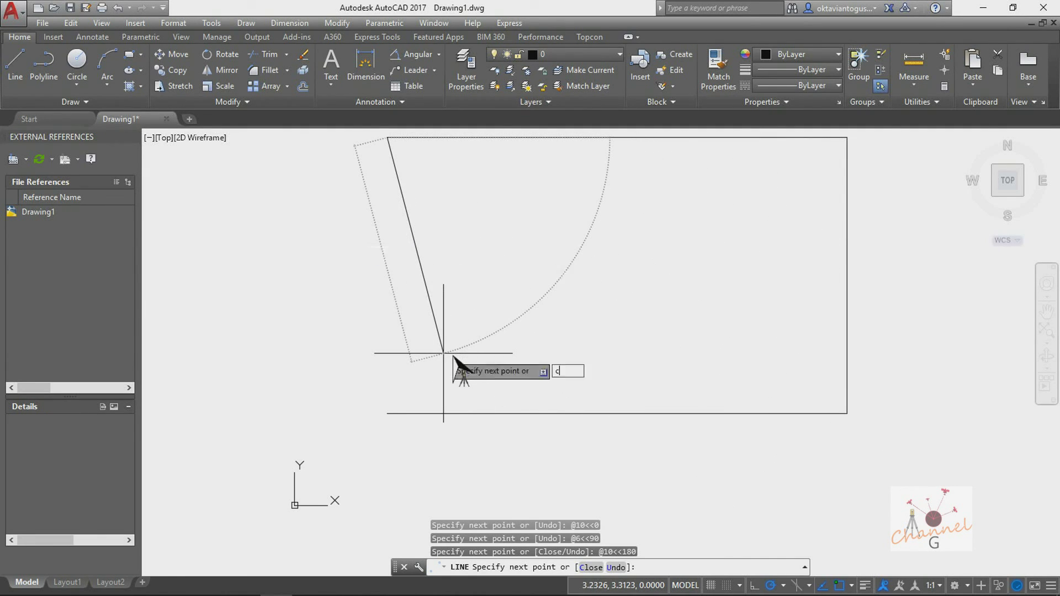
{"action": "key", "text": "Return"}
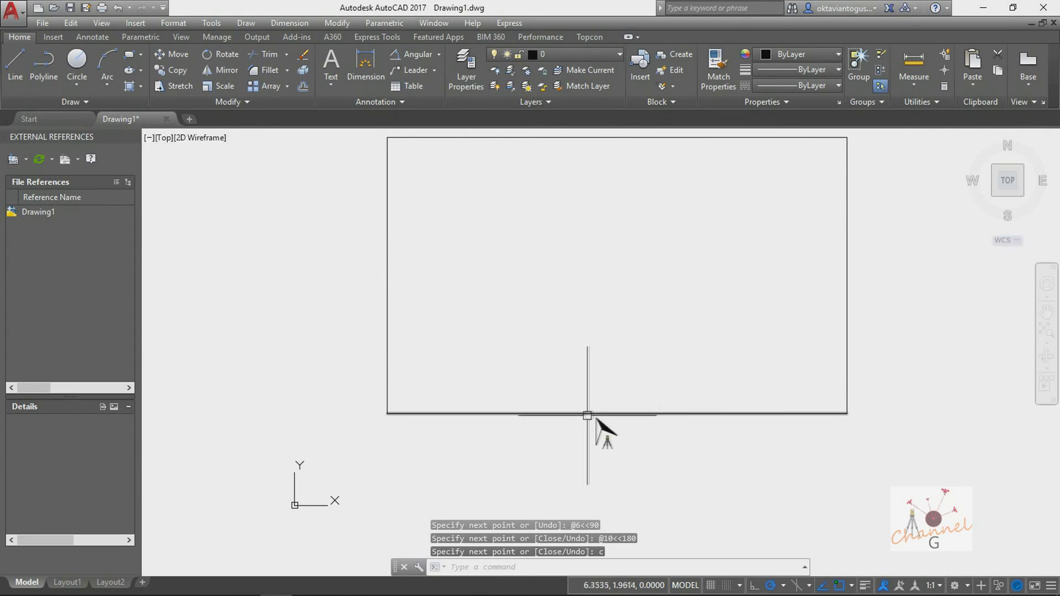
- Dimension the rectangle's lower edge between its two corners, placing the dimension line inside just above the edge
{"action": "scroll", "coordinate": [532, 412], "scroll_direction": "down", "scroll_amount": 3}
{"action": "scroll", "coordinate": [542, 407], "scroll_direction": "up", "scroll_amount": 3}
{"action": "type", "text": "dim"}
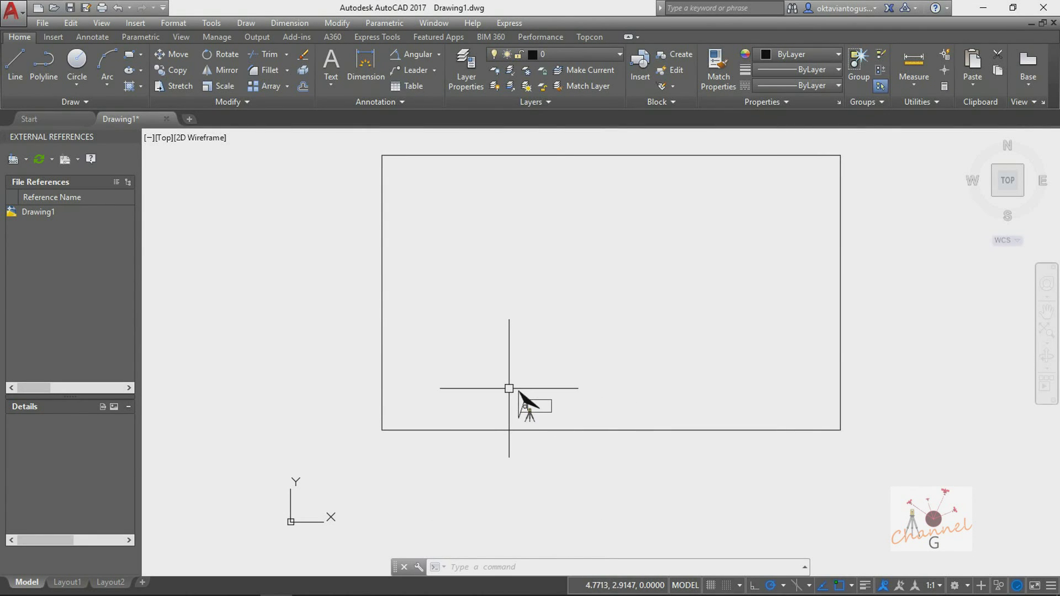
{"action": "key", "text": "Return"}
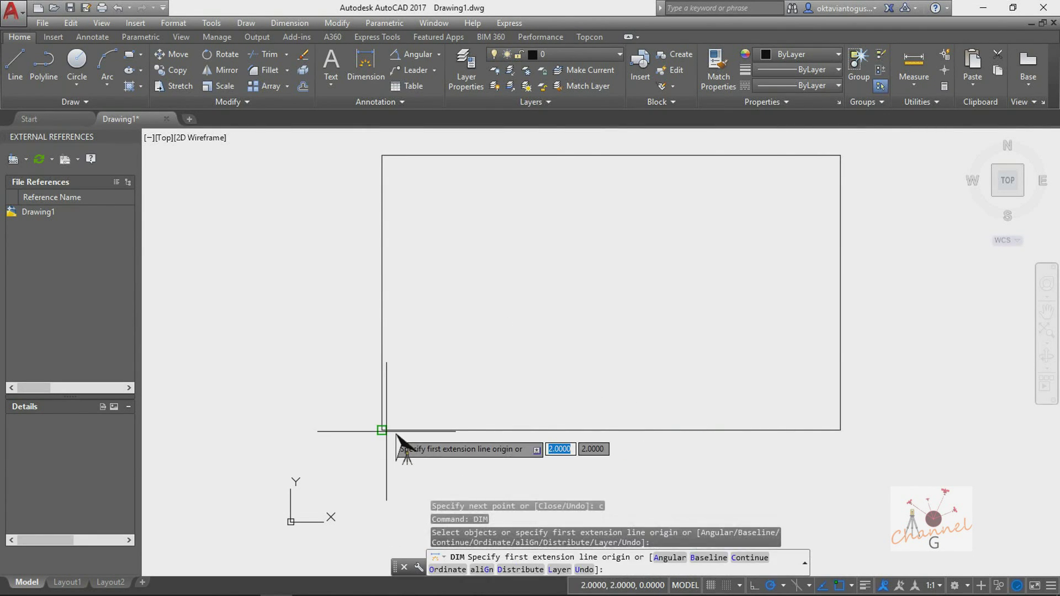
{"action": "left_click", "coordinate": [382, 430]}
{"action": "left_click", "coordinate": [840, 430]}
{"action": "left_click", "coordinate": [831, 389]}
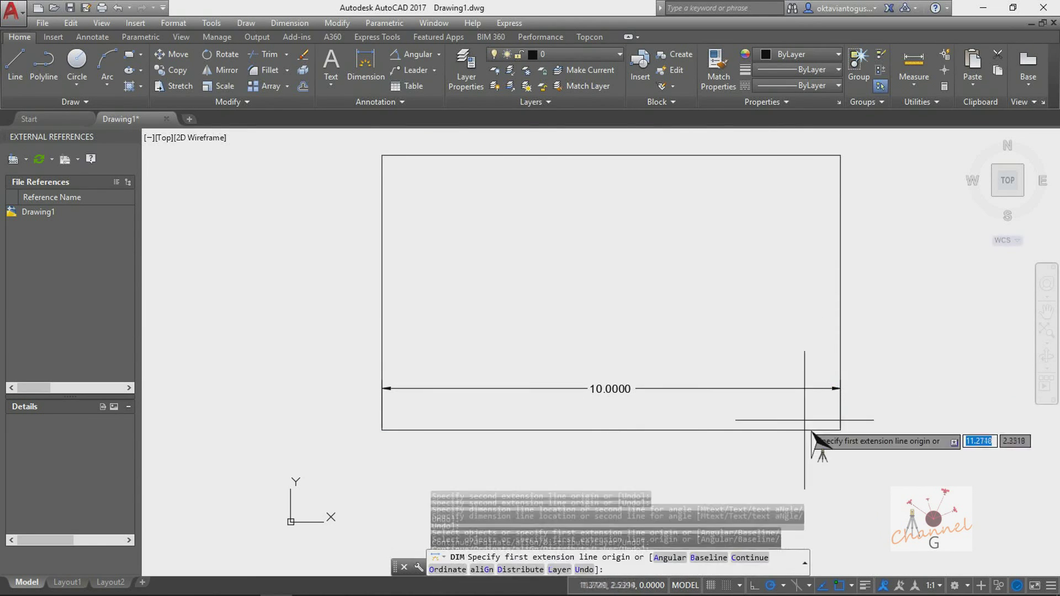
- Add a vertical dimension for the rectangle's height, placing it inside near the right edge
{"action": "left_click", "coordinate": [840, 155]}
{"action": "left_click", "coordinate": [795, 430]}
{"action": "left_click", "coordinate": [779, 426]}
{"action": "key", "text": "Escape"}
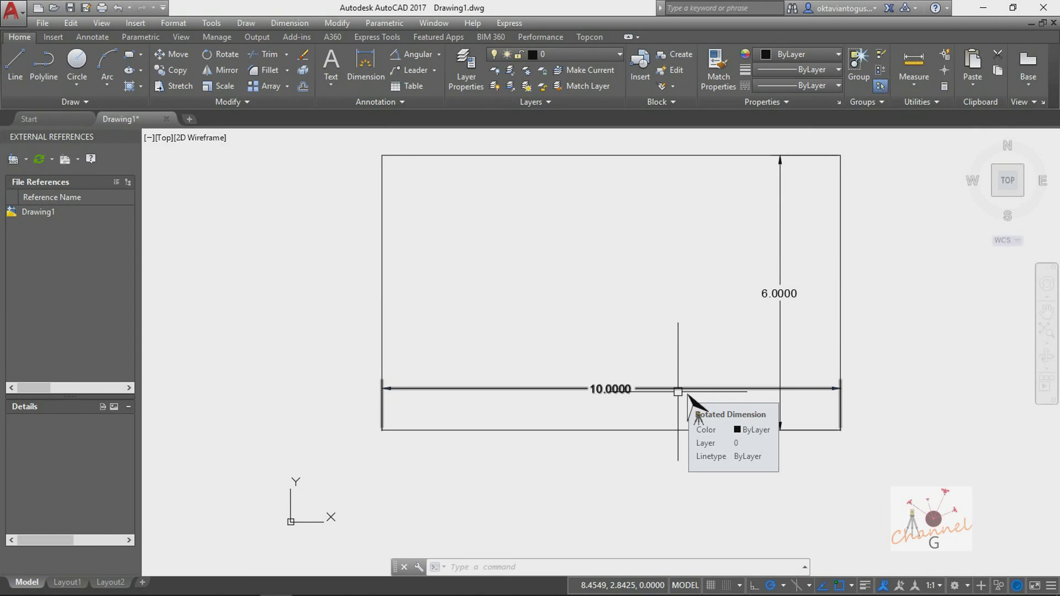
{"action": "key", "text": "Escape"}
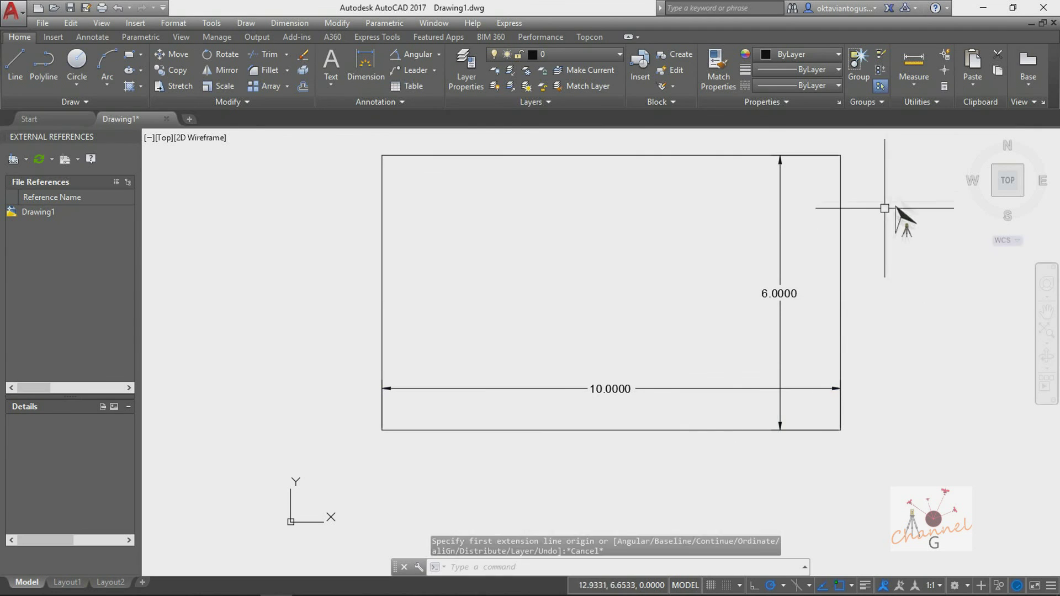
- Delete all the rectangle's lines together with its horizontal and vertical dimensions
{"action": "left_click", "coordinate": [890, 182]}
{"action": "left_click", "coordinate": [422, 442]}
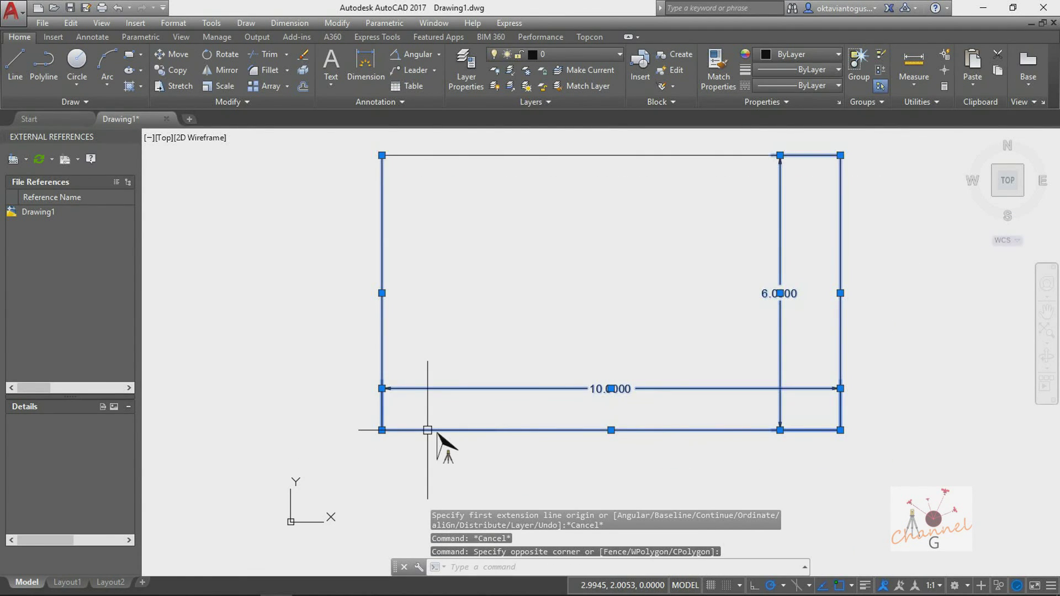
{"action": "key", "text": "Delete"}
{"action": "left_click", "coordinate": [538, 155]}
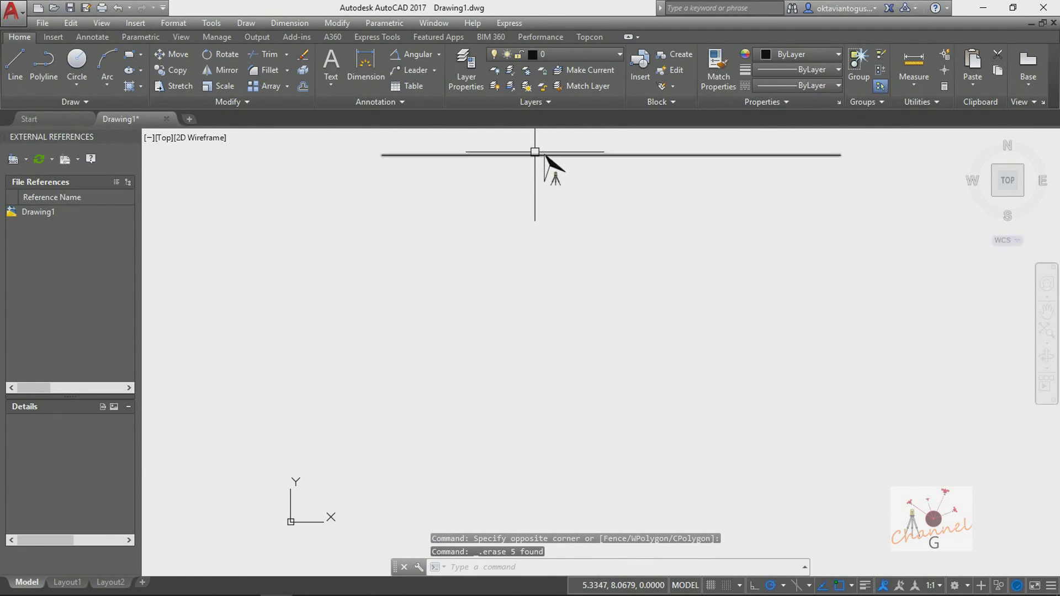
{"action": "key", "text": "Delete"}
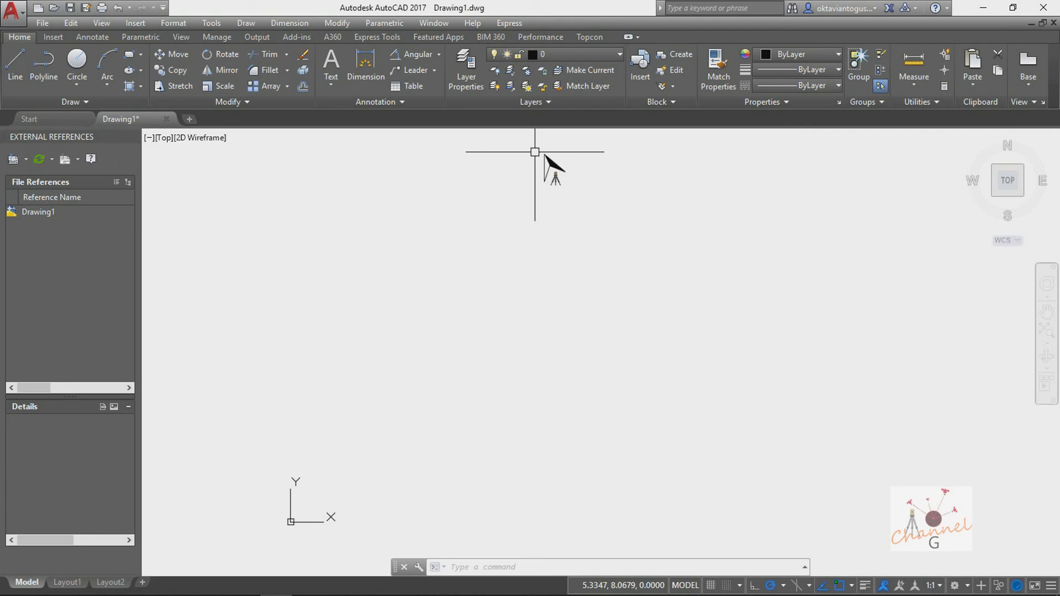
- Draw a single line from absolute point 2,2 to the relative Cartesian point @2,5
{"action": "type", "text": "l"}
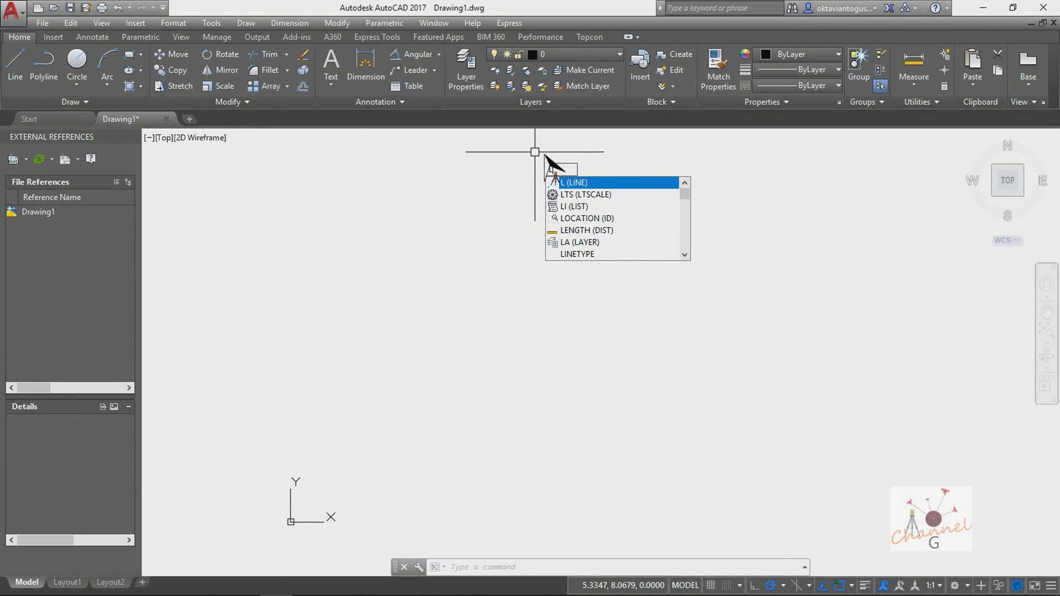
{"action": "key", "text": "Return"}
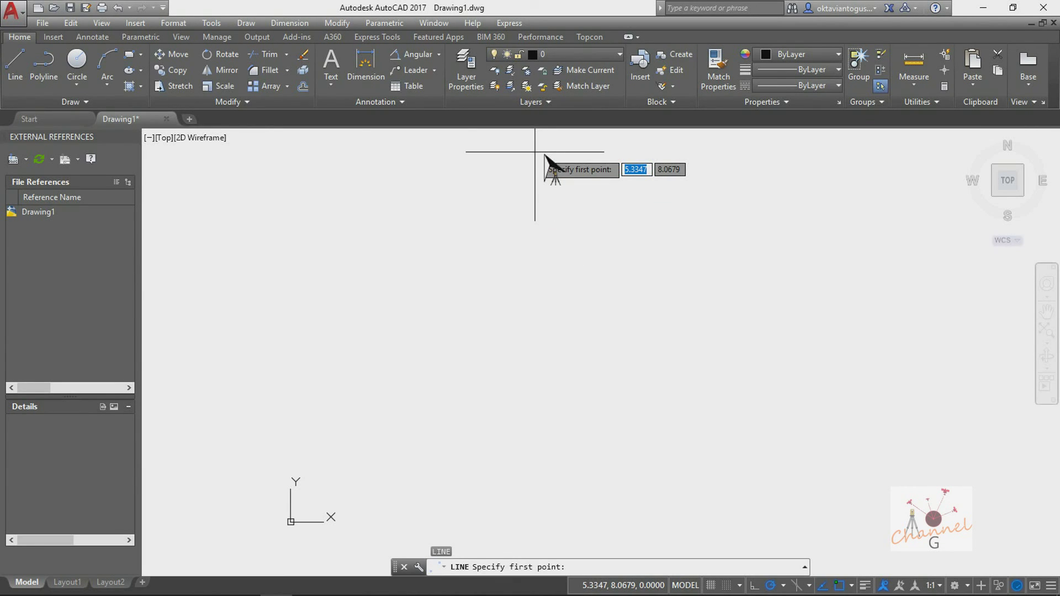
{"action": "type", "text": "2"}
{"action": "key", "text": "Tab"}
{"action": "type", "text": "2"}
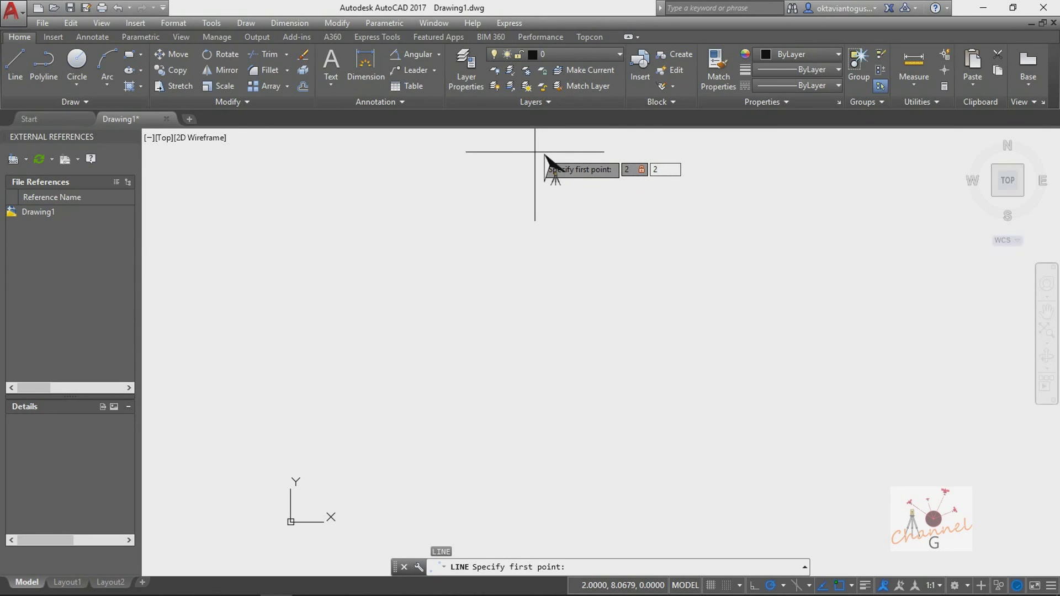
{"action": "key", "text": "Return"}
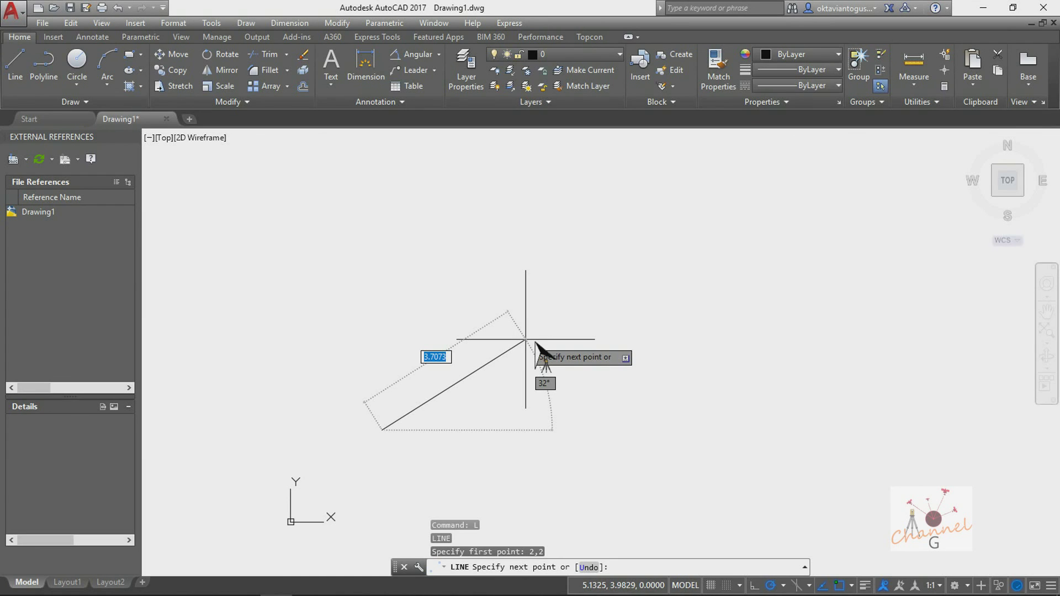
{"action": "type", "text": "@2"}
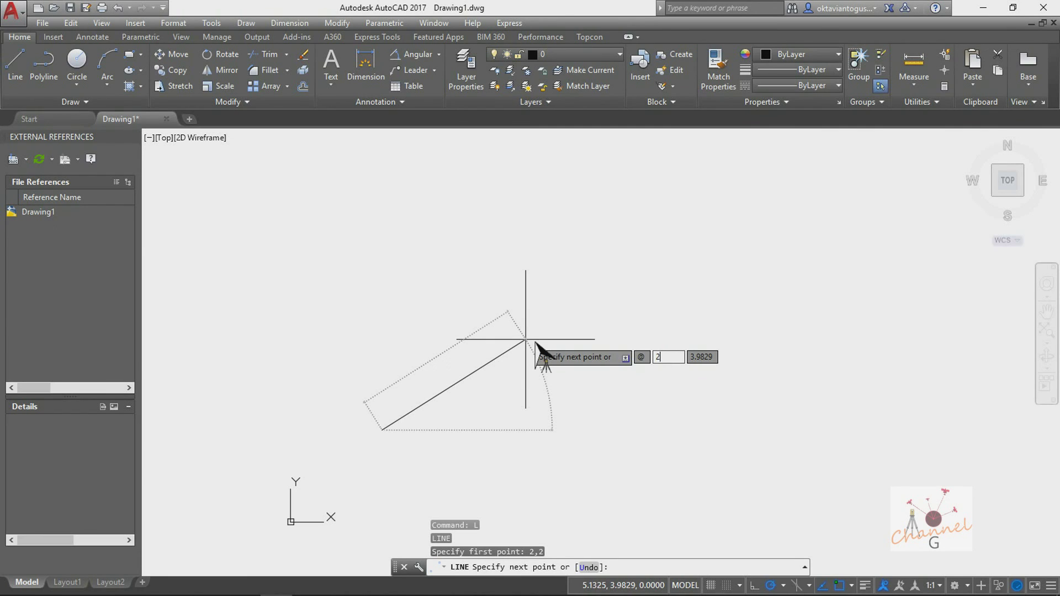
{"action": "key", "text": "Tab"}
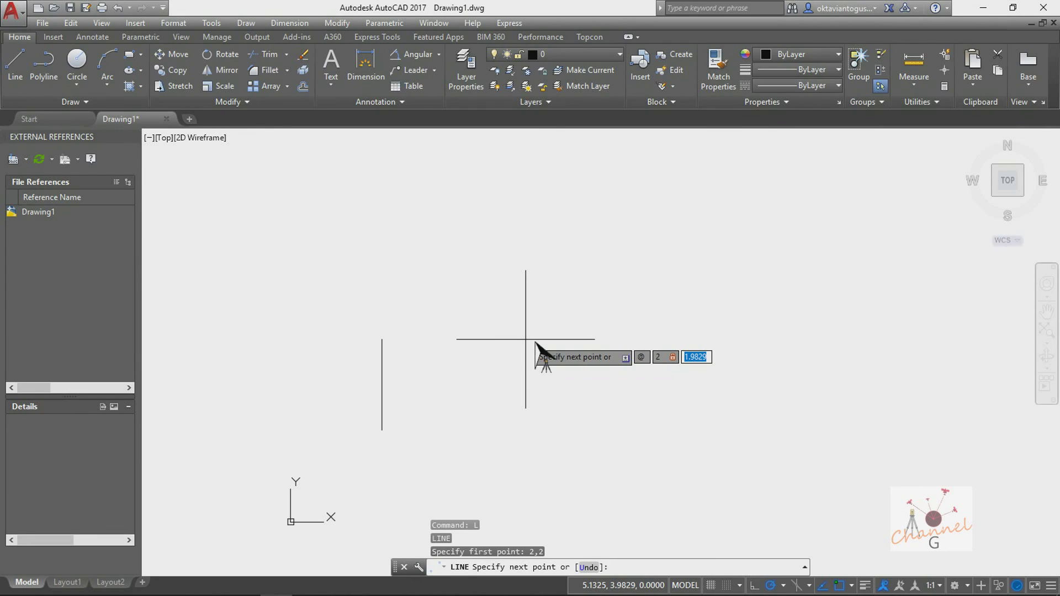
{"action": "type", "text": "5"}
{"action": "key", "text": "Return"}
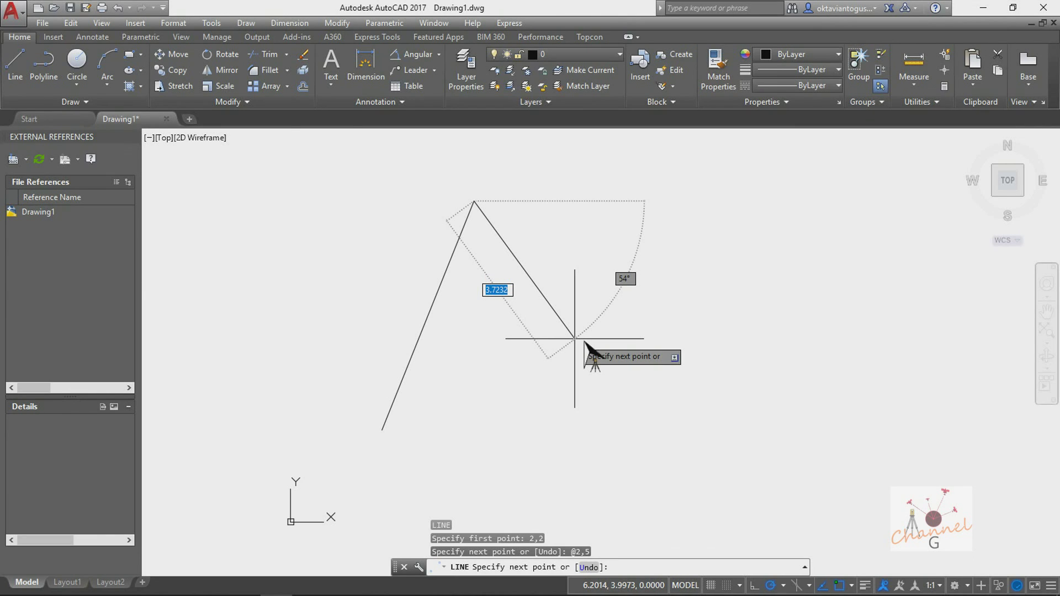
{"action": "key", "text": "Escape"}
- Inspect the slanted line's endpoint coordinates, length and angle at its grips
{"action": "left_click", "coordinate": [435, 291]}
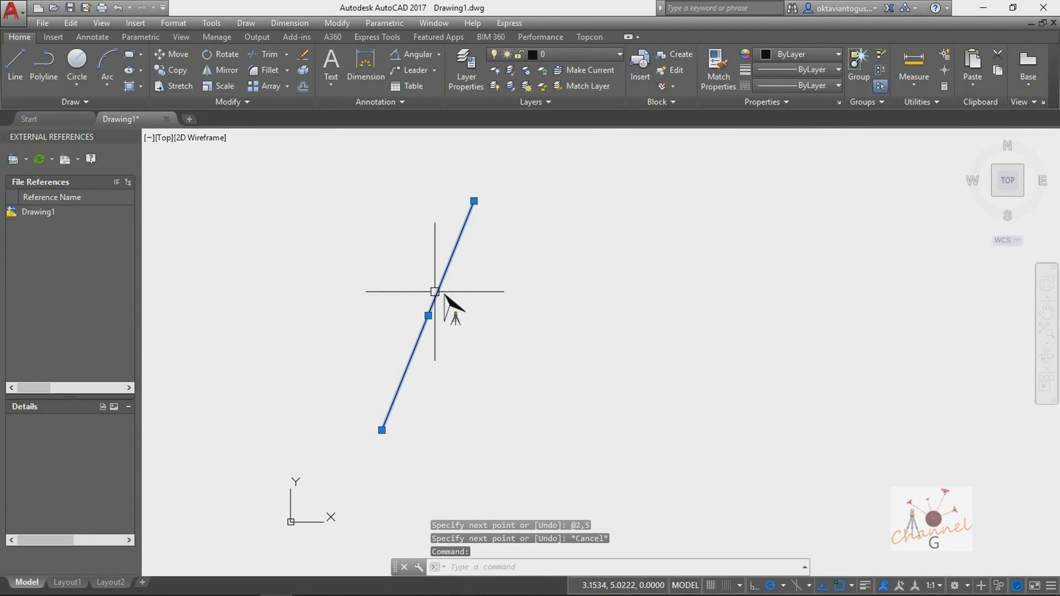
{"action": "key", "text": "Escape"}
{"action": "key", "text": "Escape"}
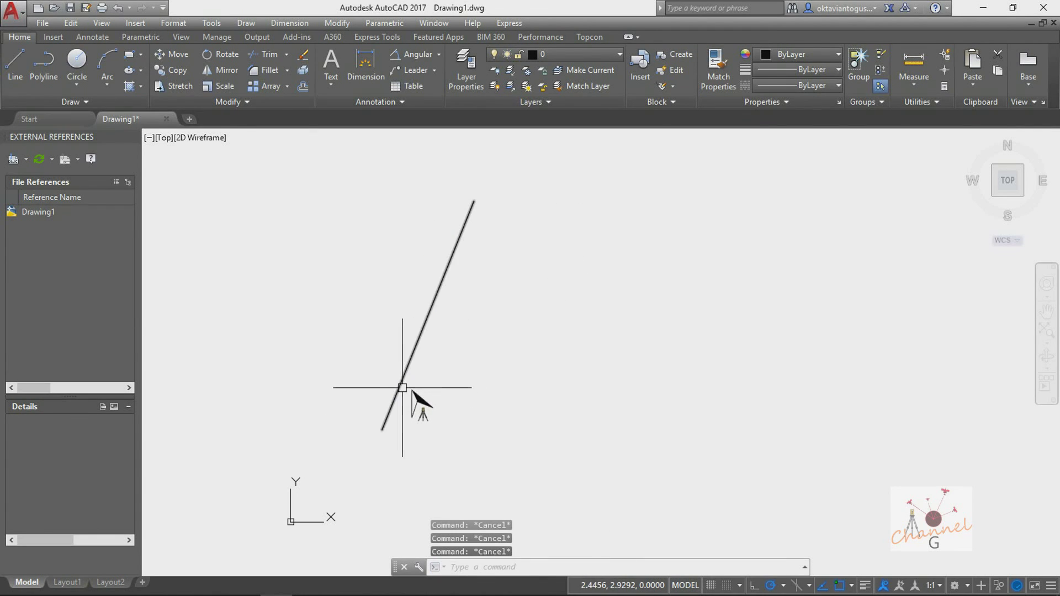
{"action": "left_click", "coordinate": [395, 398]}
{"action": "mouse_move", "coordinate": [381, 430]}
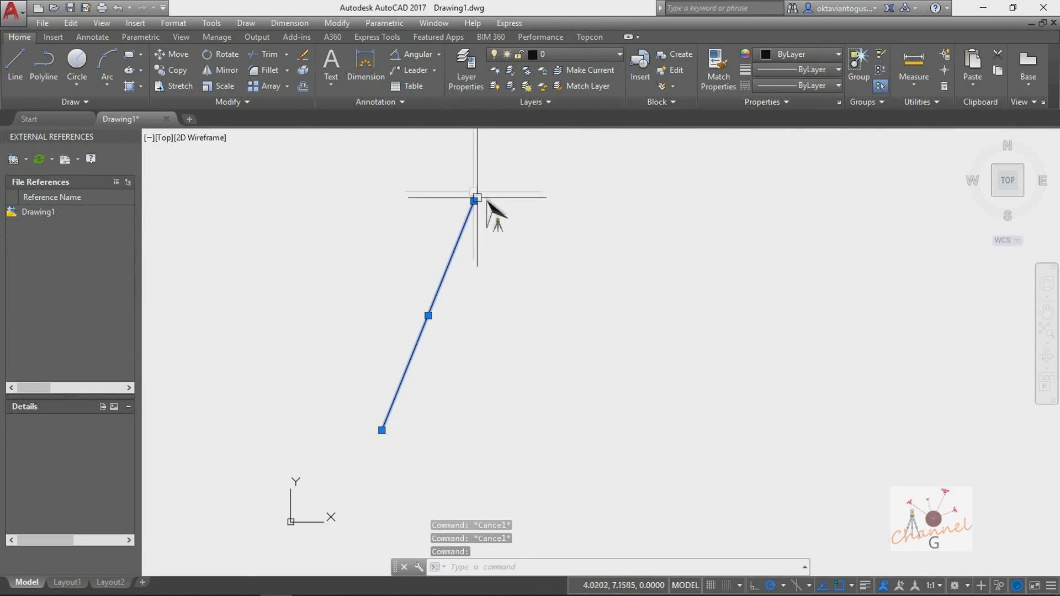
{"action": "mouse_move", "coordinate": [474, 201]}
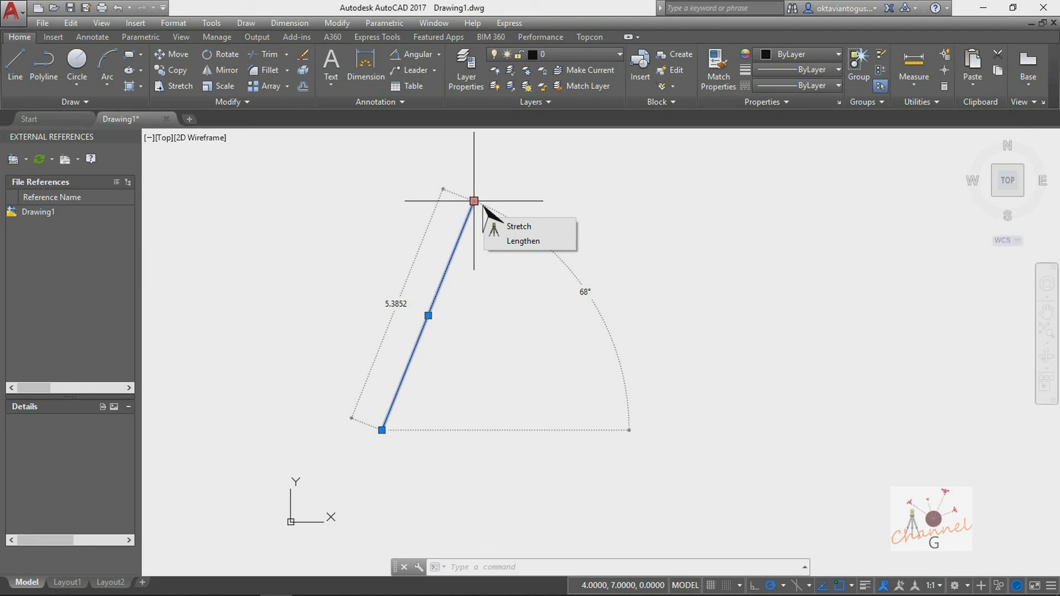
{"action": "key", "text": "Escape"}
- Delete the slanted line from the drawing
{"action": "left_click", "coordinate": [501, 206]}
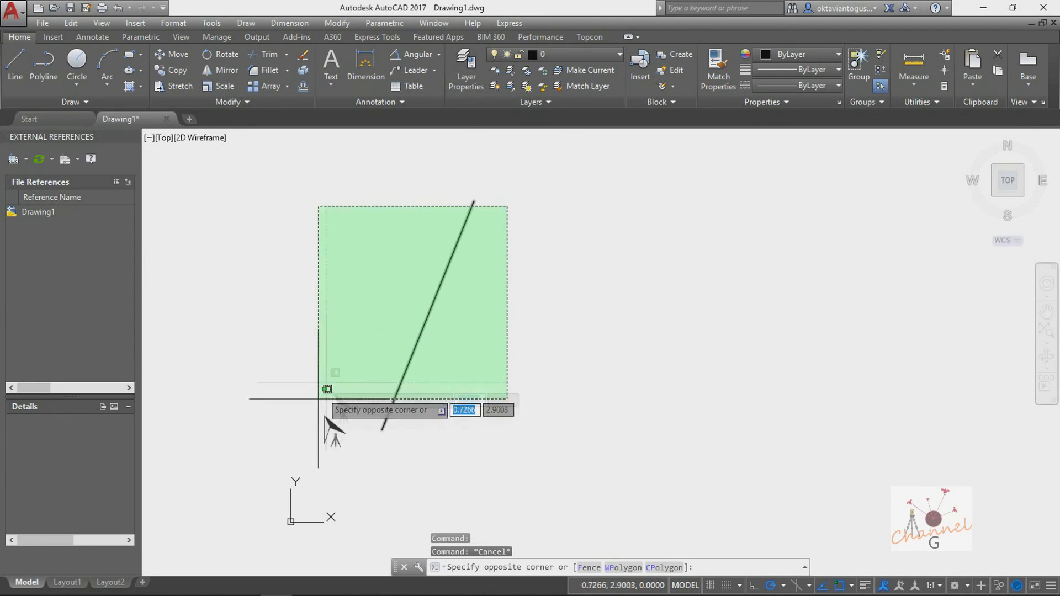
{"action": "left_click", "coordinate": [337, 420]}
{"action": "key", "text": "Delete"}
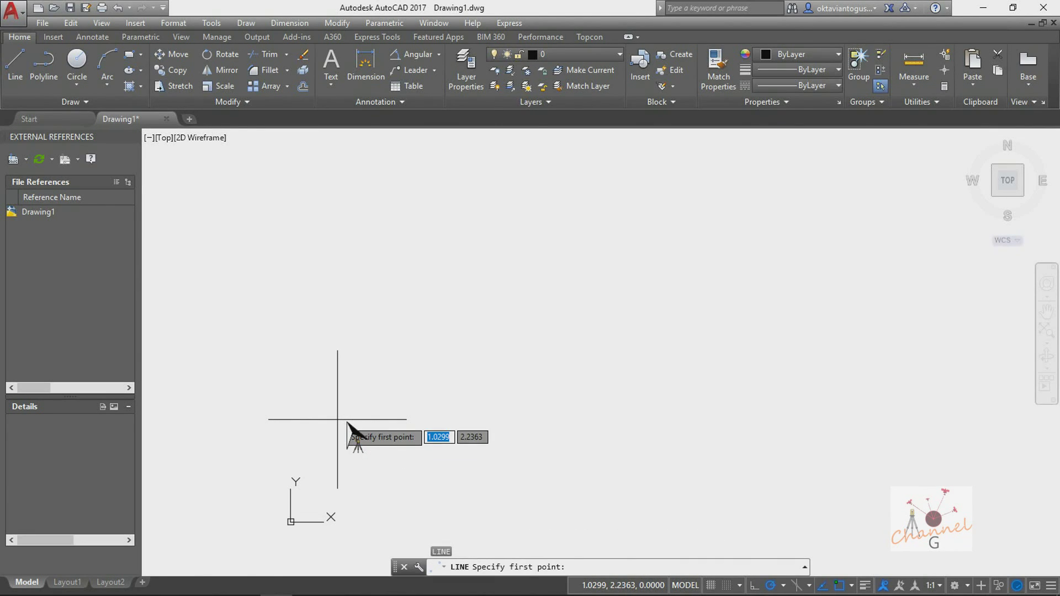
{"action": "type", "text": "2,2"}
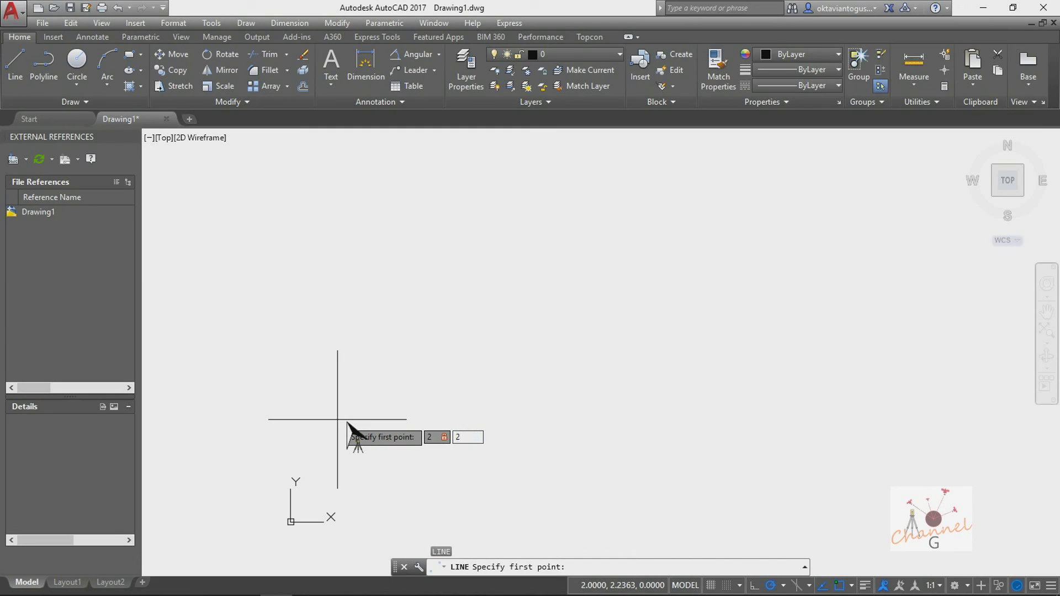
{"action": "key", "text": "Return"}
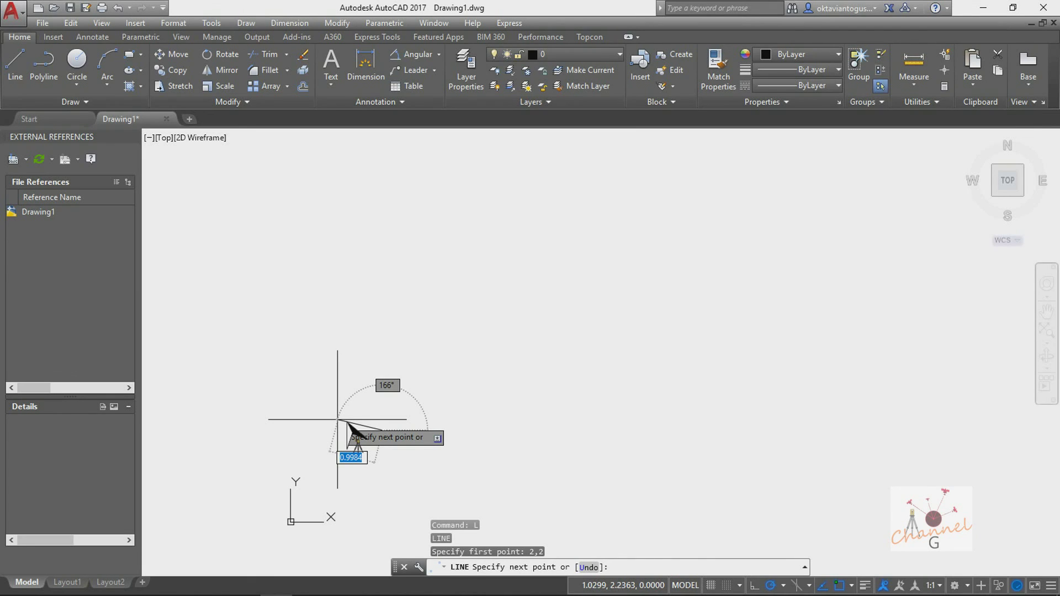
{"action": "type", "text": "@"}
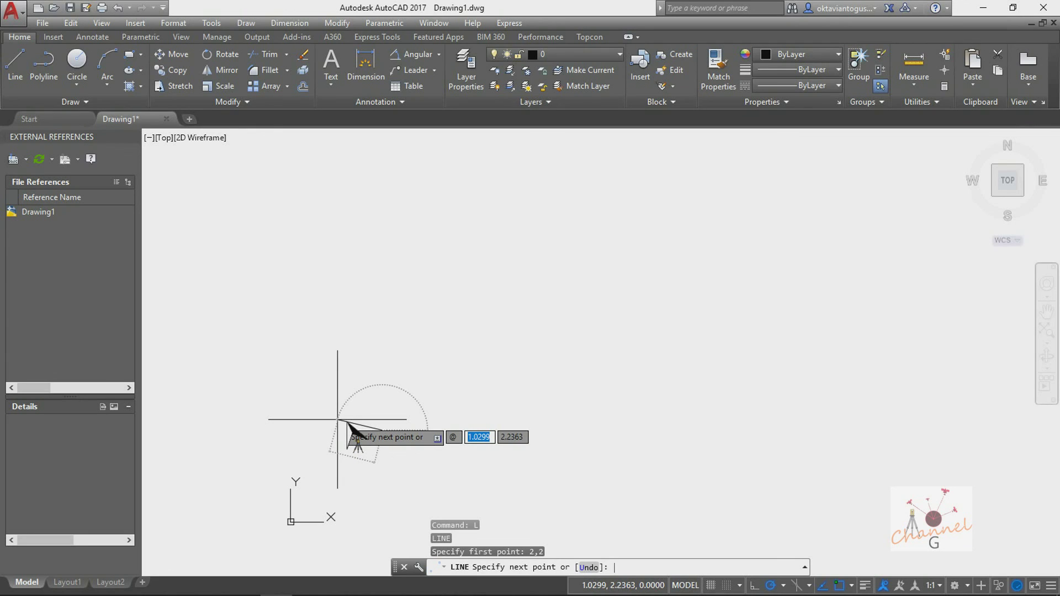
{"action": "type", "text": "10"}
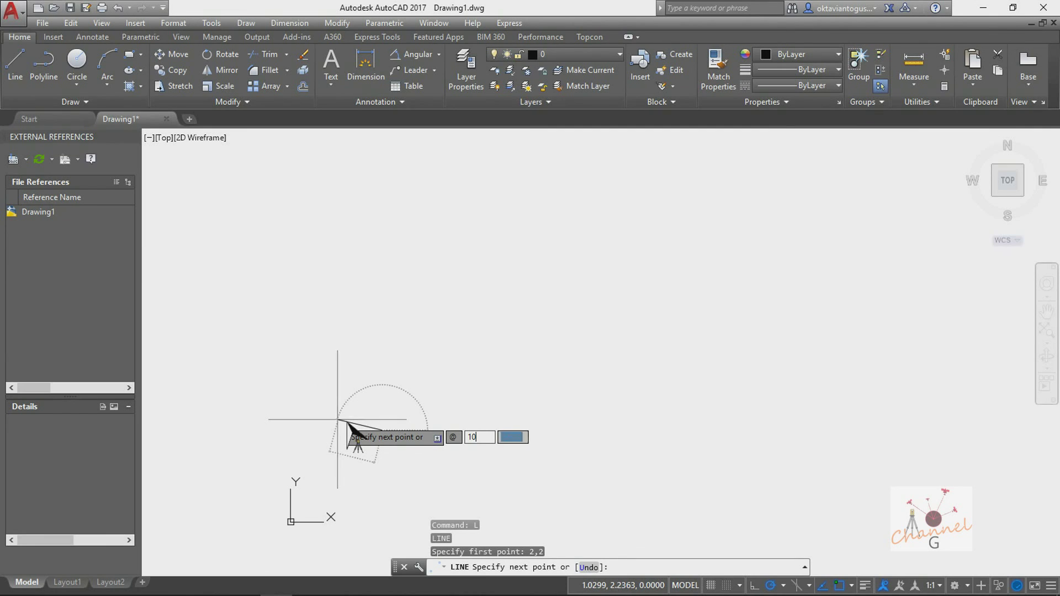
{"action": "key", "text": "Tab"}
{"action": "type", "text": "0"}
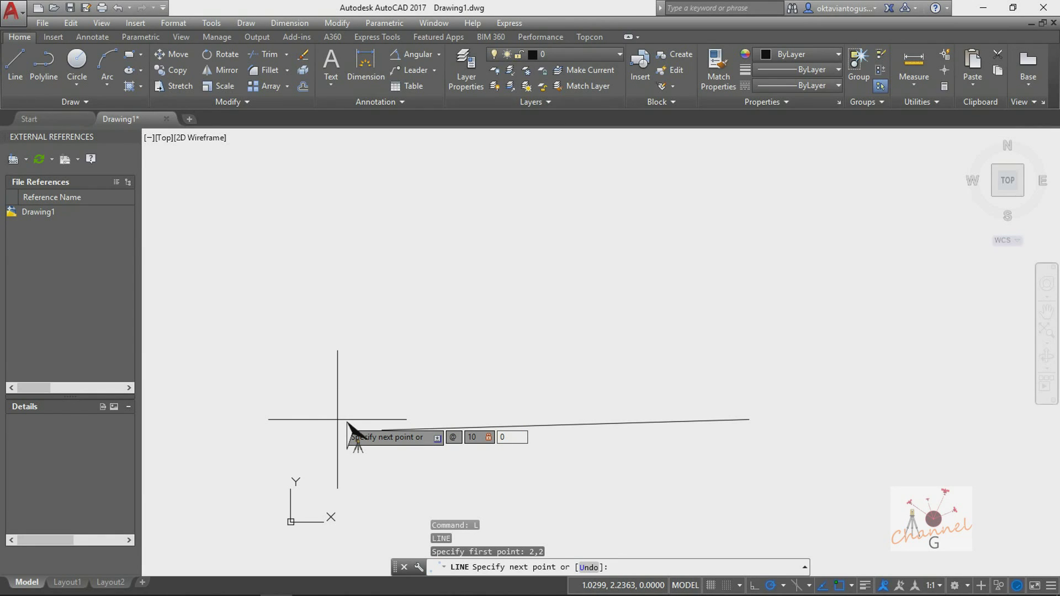
{"action": "key", "text": "Return"}
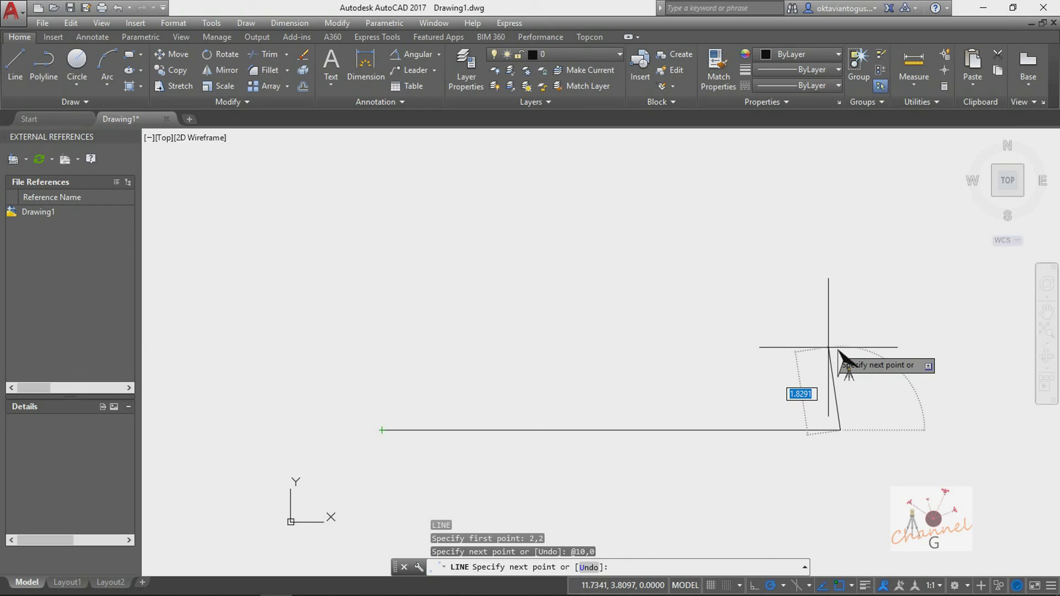
- Continue the line upward to the relative Cartesian point @0,6 for the rectangle's second edge
{"action": "type", "text": "@"}
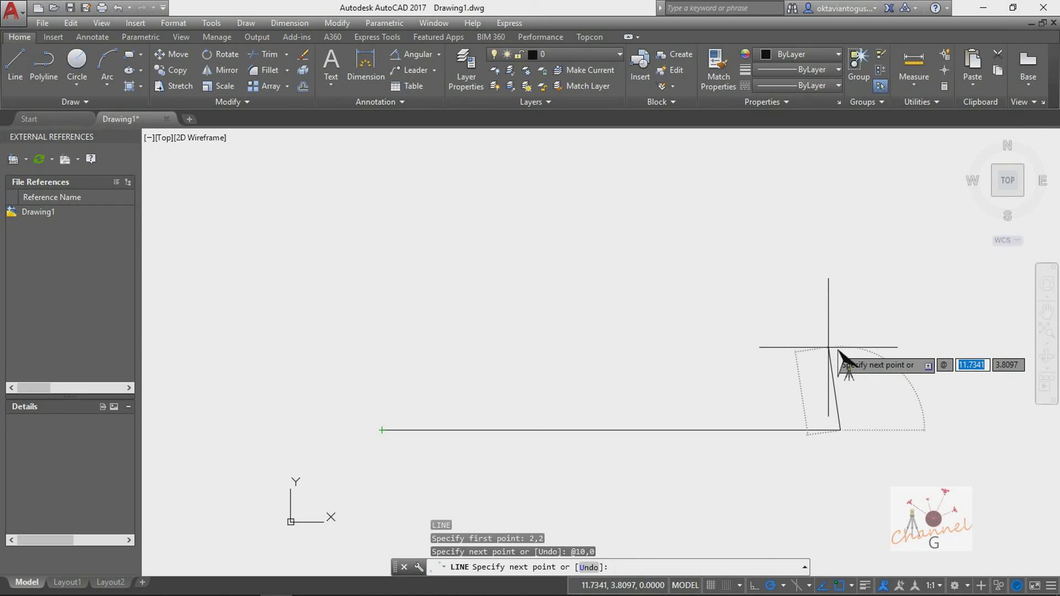
{"action": "type", "text": "0"}
{"action": "key", "text": "Tab"}
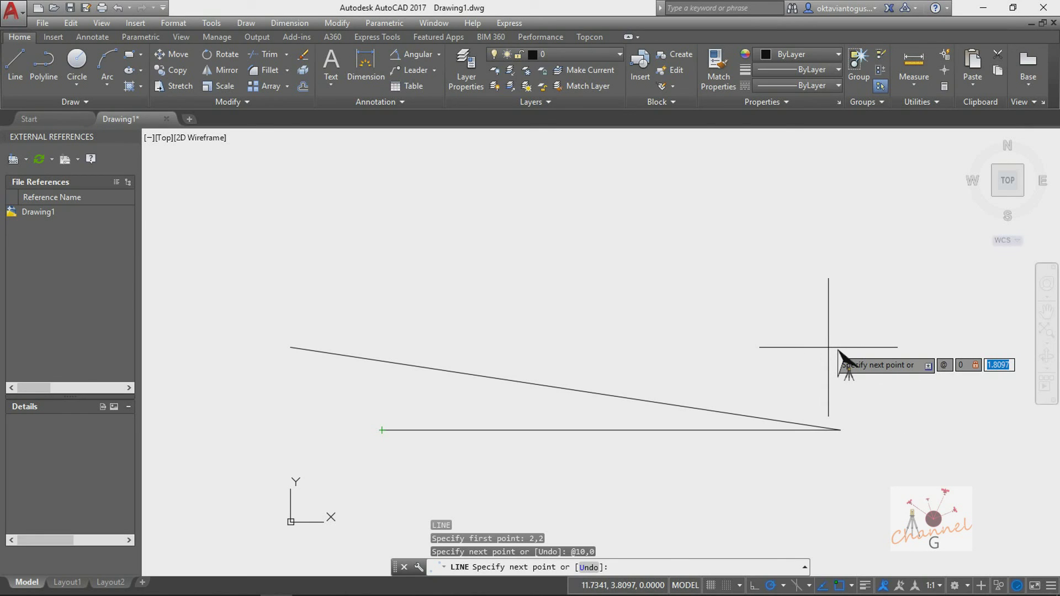
{"action": "type", "text": "6"}
{"action": "key", "text": "Return"}
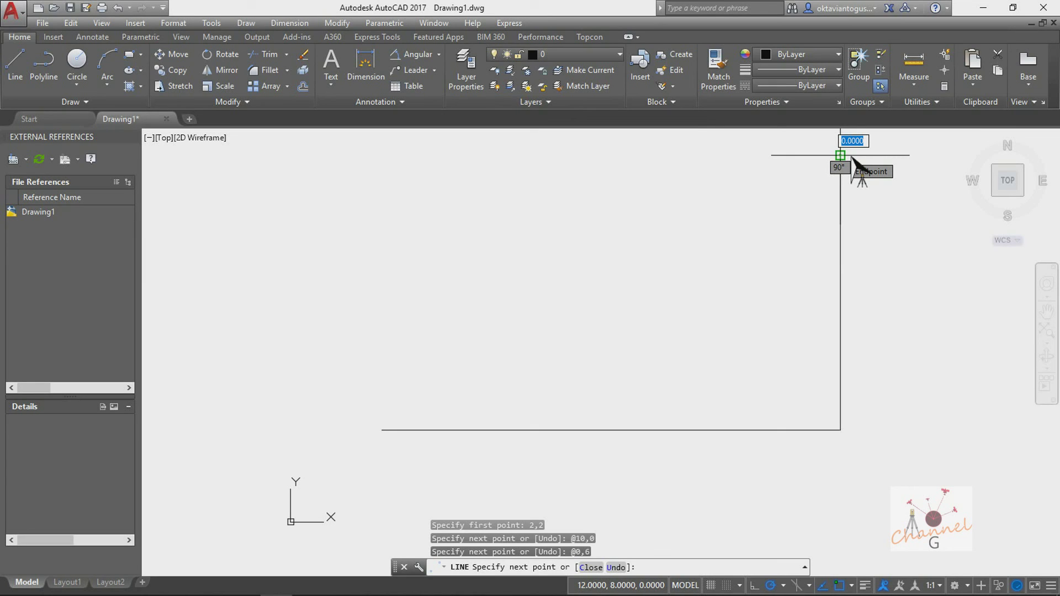
- Add the rectangle's upper edge by continuing the line to the relative Cartesian point @-10,0
{"action": "key", "text": "F8"}
{"action": "type", "text": "-10"}
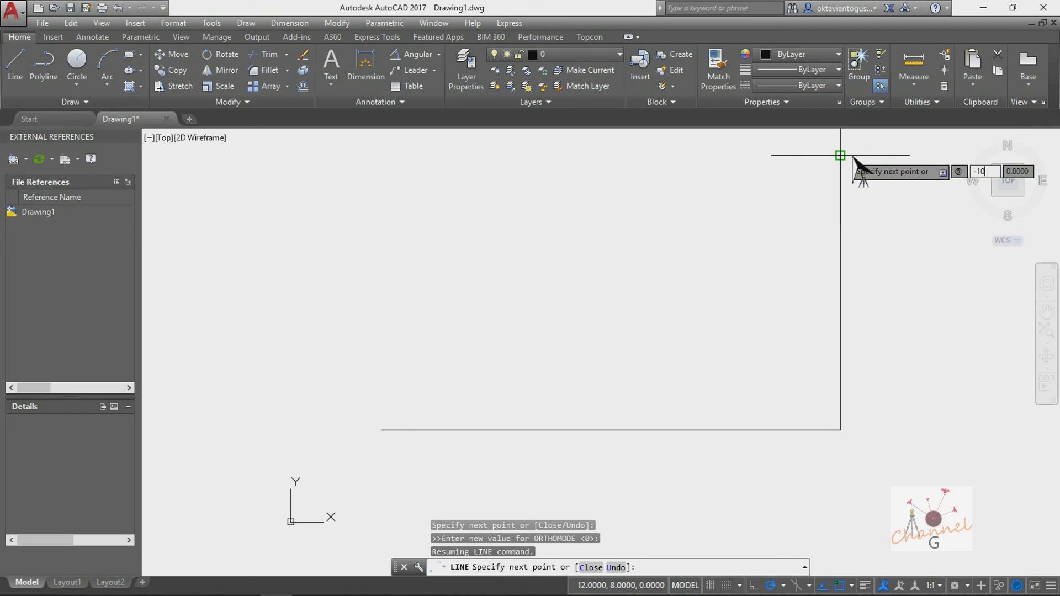
{"action": "key", "text": "Tab"}
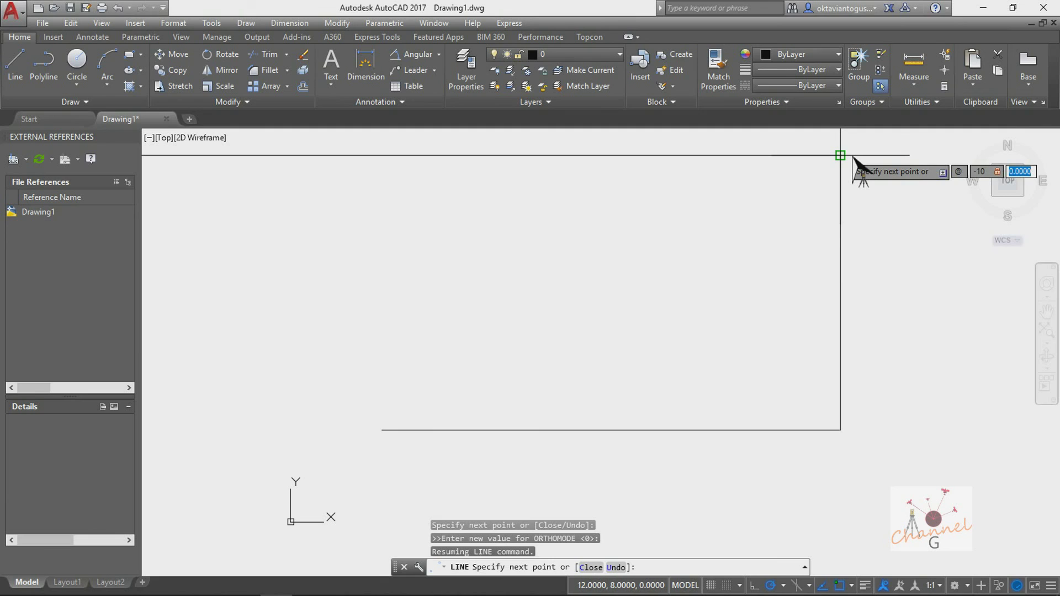
{"action": "type", "text": "0"}
{"action": "key", "text": "Return"}
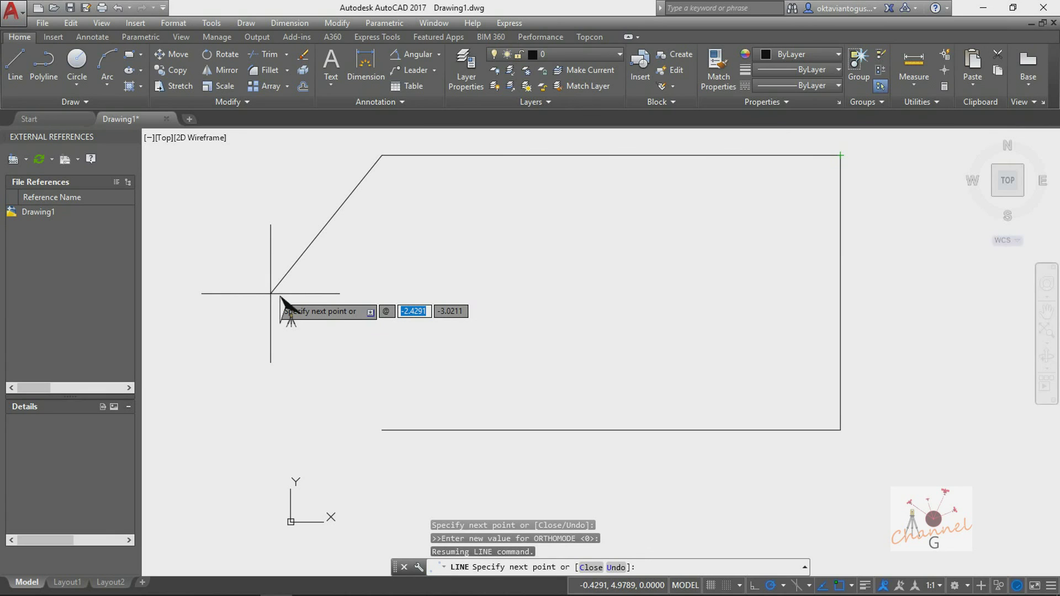
- Close the rectangle with a last segment to the relative Cartesian point @0,-6 and end the Line command
{"action": "type", "text": "0"}
{"action": "key", "text": "Tab"}
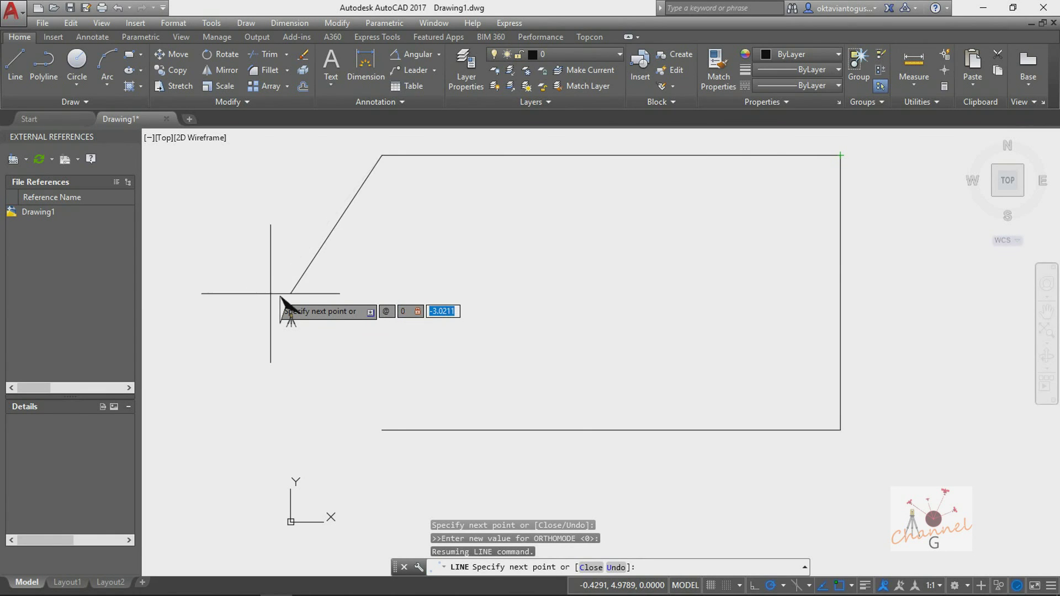
{"action": "type", "text": "-6"}
{"action": "key", "text": "Return"}
{"action": "key", "text": "Escape"}
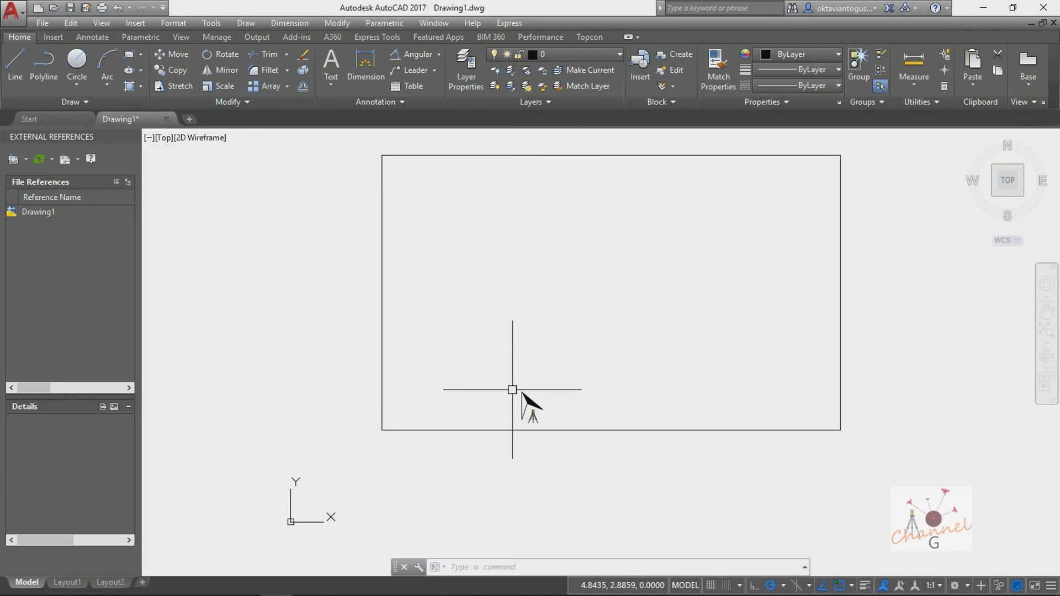
{"action": "key", "text": "Escape"}
{"action": "key", "text": "Escape"}
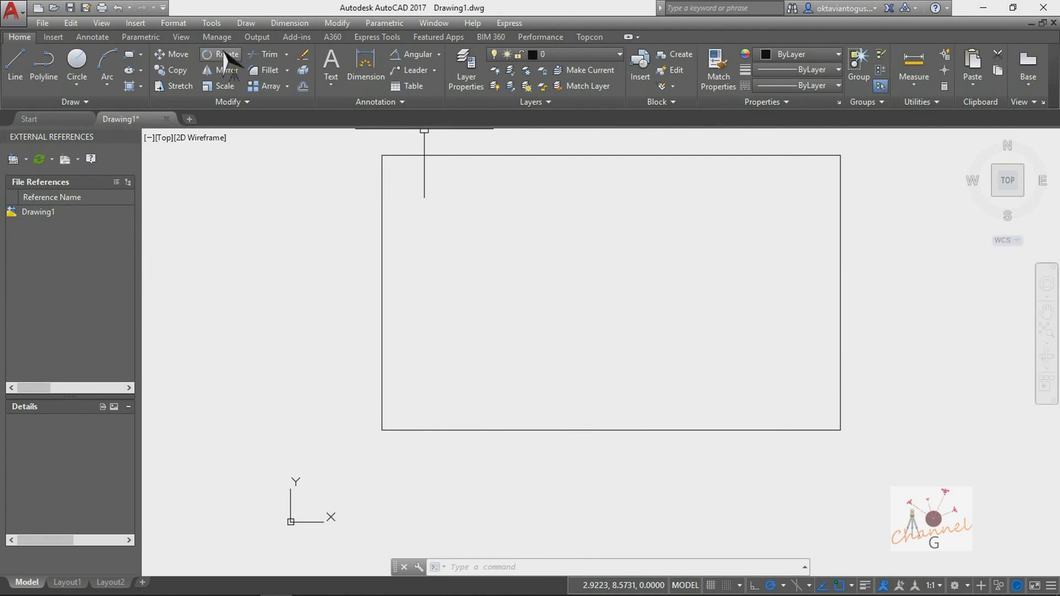
- Move the rectangle around the drawing area with Realtime Pan, zooming out to show it smaller, and end the Pan command
{"action": "left_click", "coordinate": [117, 23]}
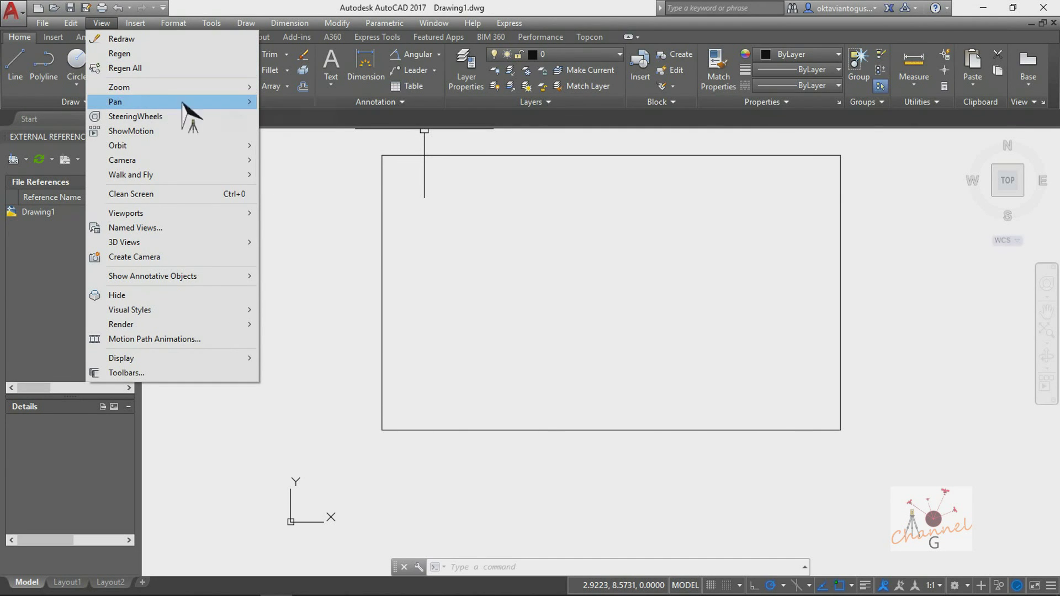
{"action": "mouse_move", "coordinate": [188, 102]}
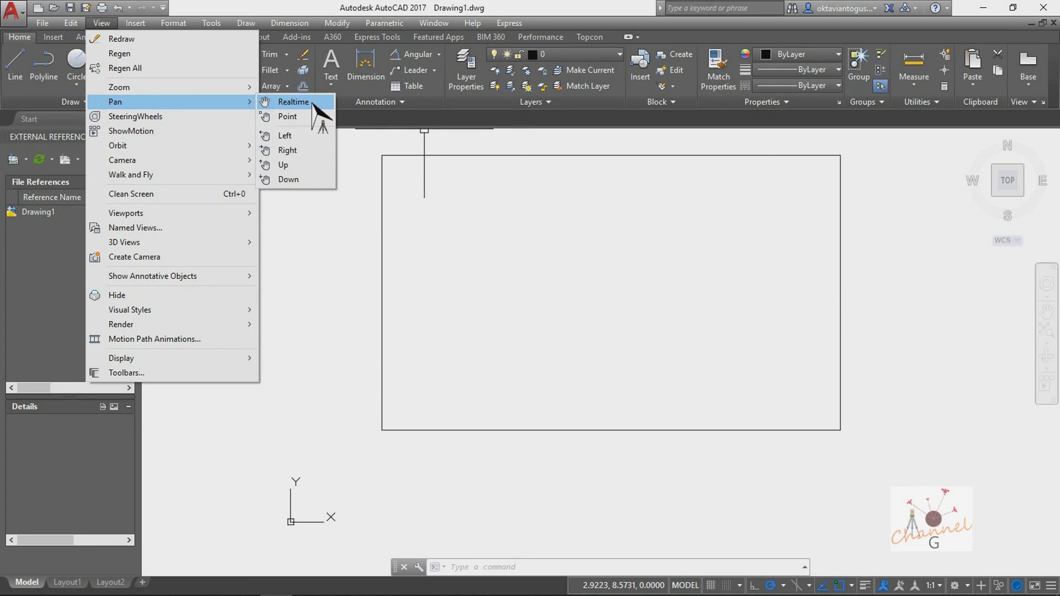
{"action": "left_click", "coordinate": [312, 103]}
{"action": "left_click_drag", "start_coordinate": [504, 295], "coordinate": [406, 363]}
{"action": "mouse_move", "coordinate": [515, 367]}
{"action": "left_mouse_down"}
{"action": "mouse_move", "coordinate": [604, 342]}
{"action": "mouse_move", "coordinate": [547, 359]}
{"action": "mouse_move", "coordinate": [502, 355]}
{"action": "mouse_move", "coordinate": [496, 342]}
{"action": "mouse_move", "coordinate": [585, 374]}
{"action": "mouse_move", "coordinate": [485, 433]}
{"action": "left_mouse_up"}
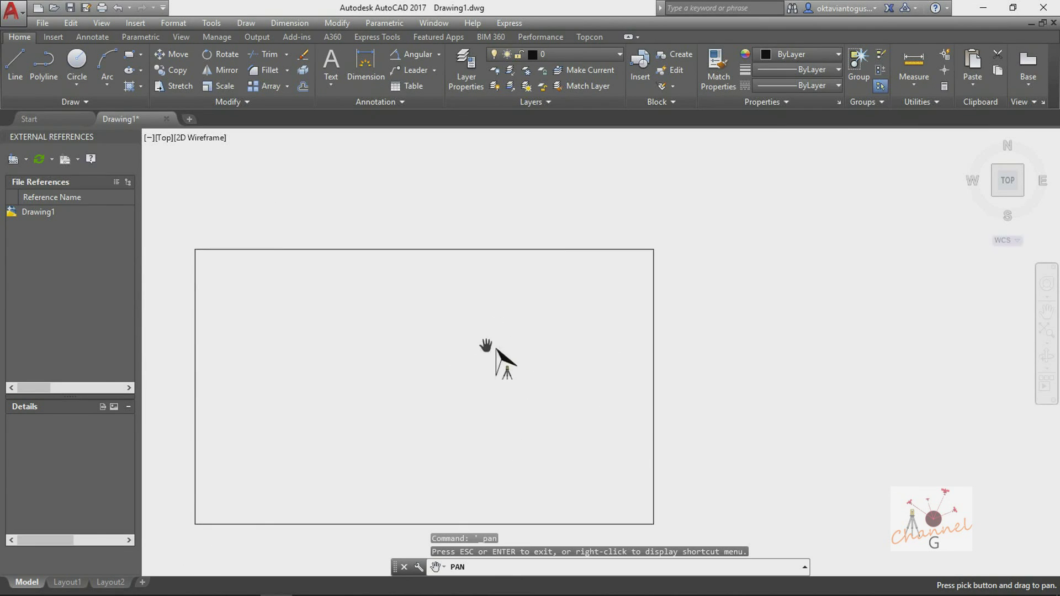
{"action": "scroll", "coordinate": [488, 350], "scroll_direction": "down", "scroll_amount": 4}
{"action": "scroll", "coordinate": [450, 365], "scroll_direction": "up", "scroll_amount": 2}
{"action": "mouse_move", "coordinate": [450, 363]}
{"action": "left_mouse_down"}
{"action": "mouse_move", "coordinate": [517, 350]}
{"action": "mouse_move", "coordinate": [674, 355]}
{"action": "mouse_move", "coordinate": [568, 350]}
{"action": "left_mouse_up"}
{"action": "scroll", "coordinate": [539, 342], "scroll_direction": "down", "scroll_amount": 2}
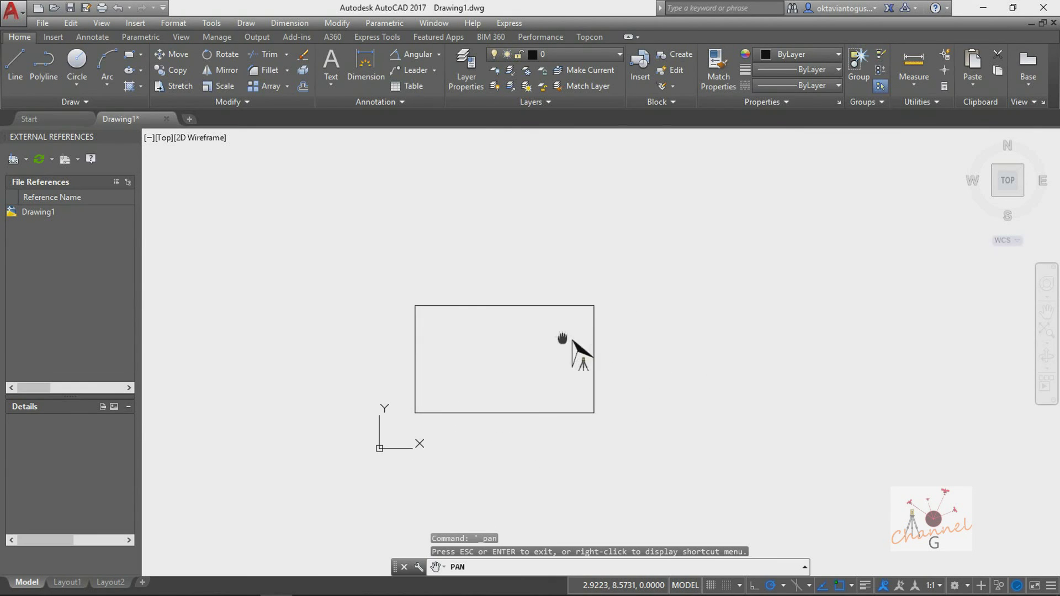
{"action": "left_click_drag", "start_coordinate": [433, 383], "coordinate": [380, 315]}
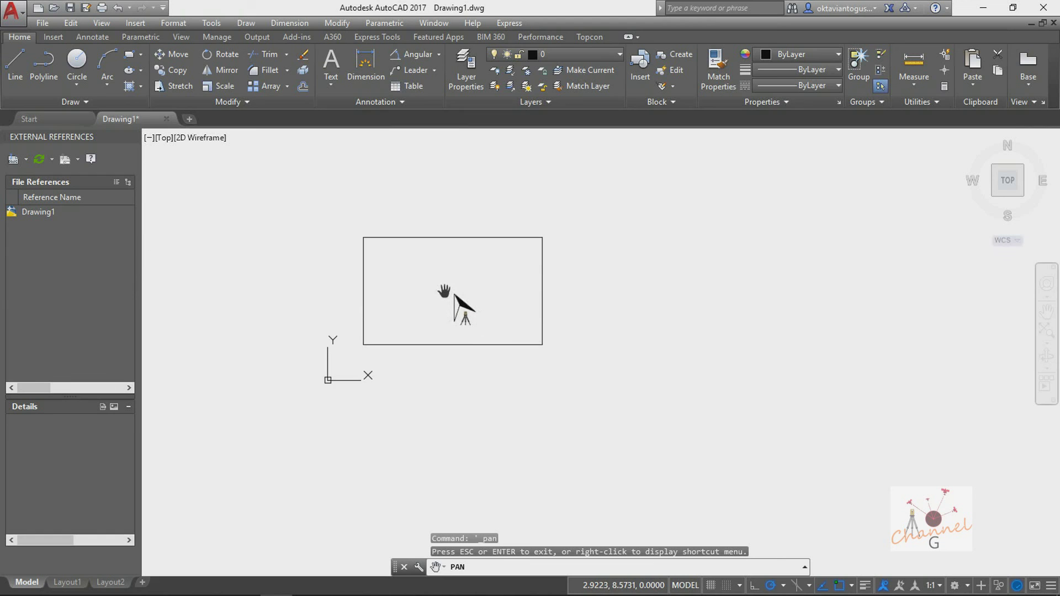
{"action": "left_click_drag", "start_coordinate": [466, 303], "coordinate": [497, 347]}
{"action": "key", "text": "Escape"}
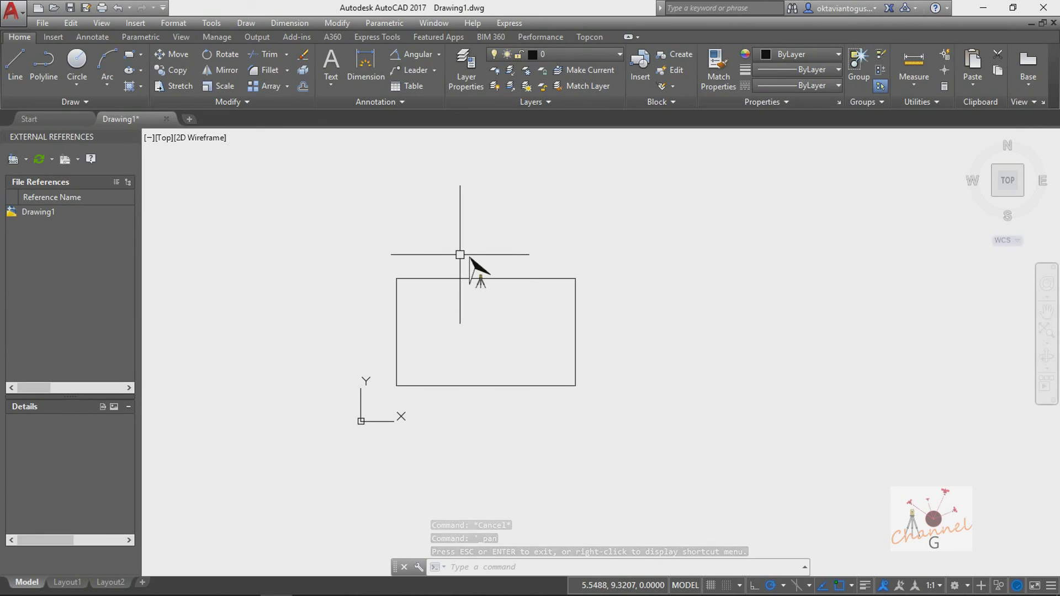
- Pan the view freely around the rectangle without starting the Pan command
{"action": "mouse_move", "coordinate": [460, 255]}
{"action": "middle_mouse_down"}
{"action": "mouse_move", "coordinate": [438, 296]}
{"action": "mouse_move", "coordinate": [339, 204]}
{"action": "middle_mouse_up"}
{"action": "mouse_move", "coordinate": [422, 328]}
{"action": "middle_mouse_down"}
{"action": "mouse_move", "coordinate": [607, 273]}
{"action": "mouse_move", "coordinate": [627, 363]}
{"action": "middle_mouse_up"}
{"action": "mouse_move", "coordinate": [483, 331]}
{"action": "middle_mouse_down"}
{"action": "mouse_move", "coordinate": [373, 338]}
{"action": "mouse_move", "coordinate": [442, 339]}
{"action": "middle_mouse_up"}
{"action": "middle_click_drag", "start_coordinate": [539, 339], "coordinate": [490, 363]}
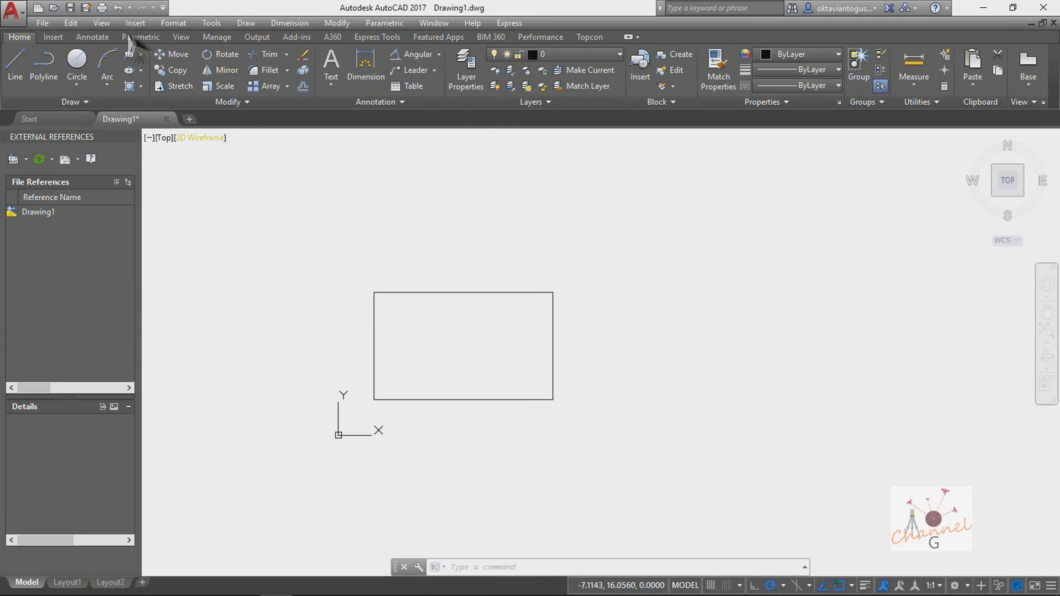
- Use Point Pan with a base point and a second point to shift the rectangle horizontally to the right
{"action": "left_click", "coordinate": [101, 23]}
{"action": "mouse_move", "coordinate": [193, 105]}
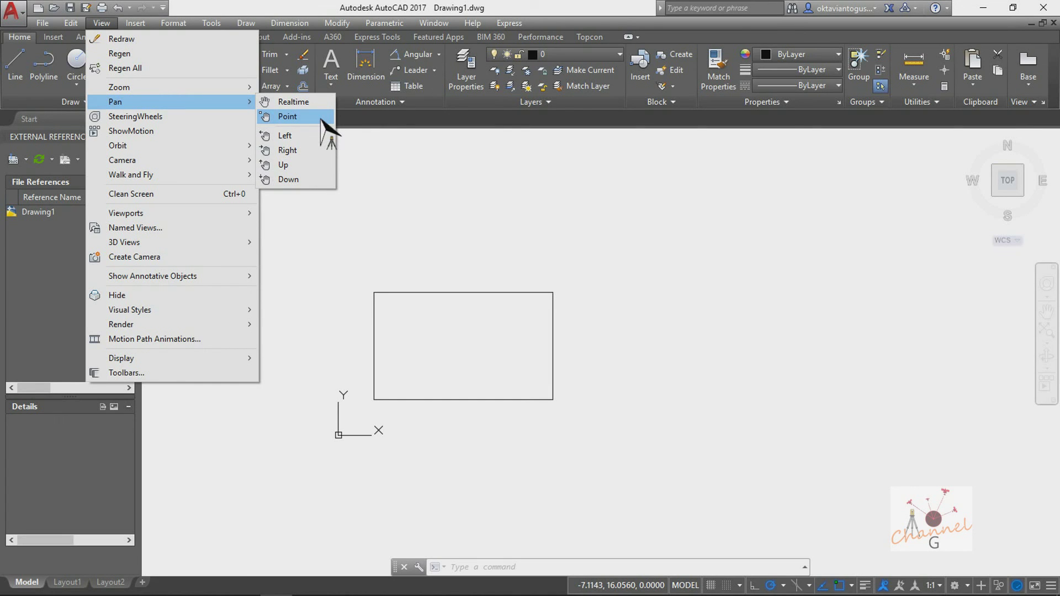
{"action": "left_click", "coordinate": [321, 119]}
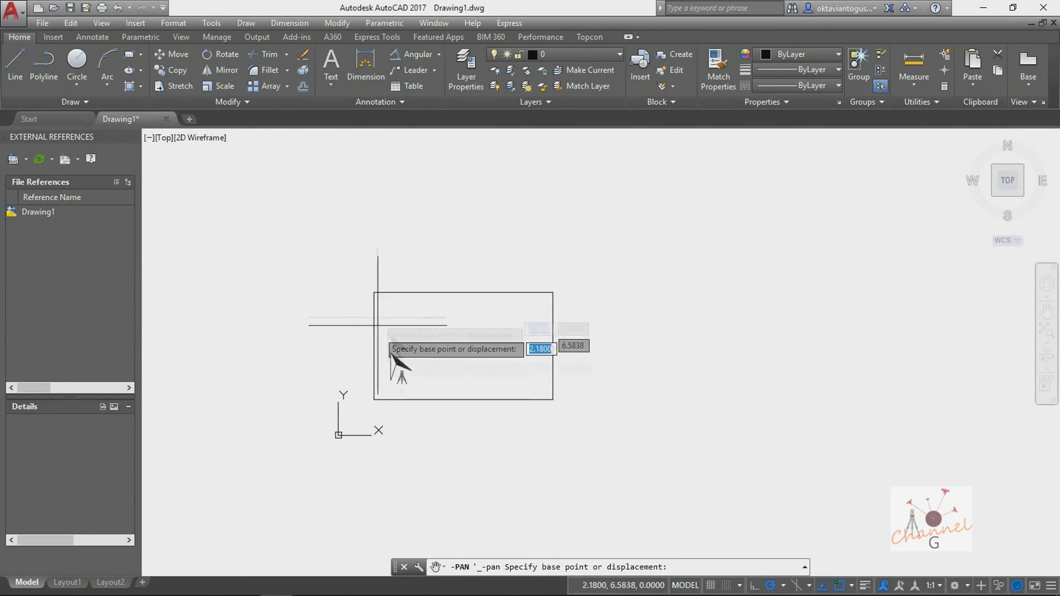
{"action": "key", "text": "F3"}
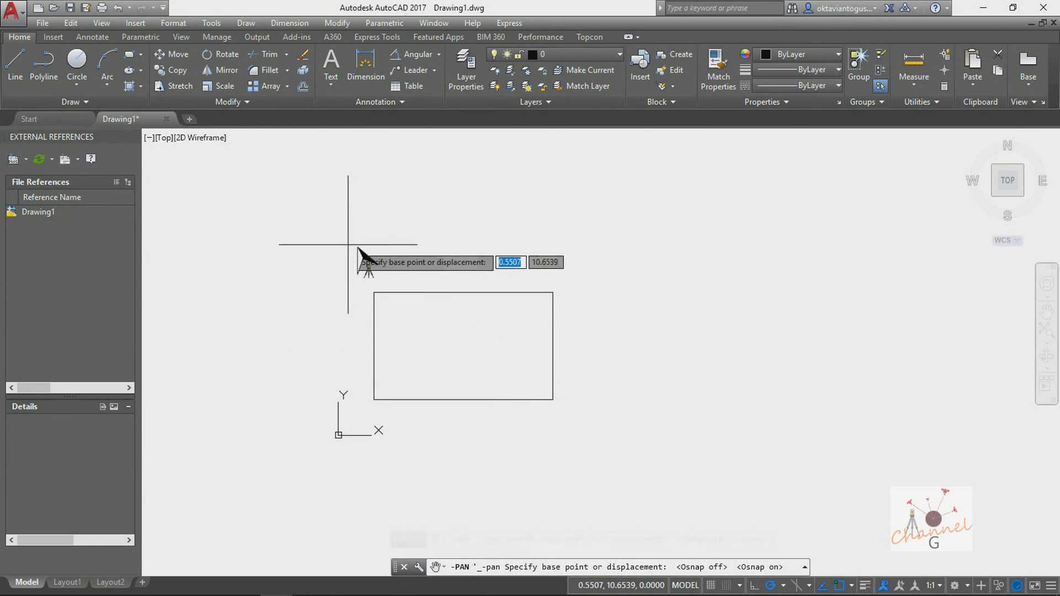
{"action": "key", "text": "F3"}
{"action": "left_click", "coordinate": [533, 255]}
{"action": "left_click", "coordinate": [559, 257]}
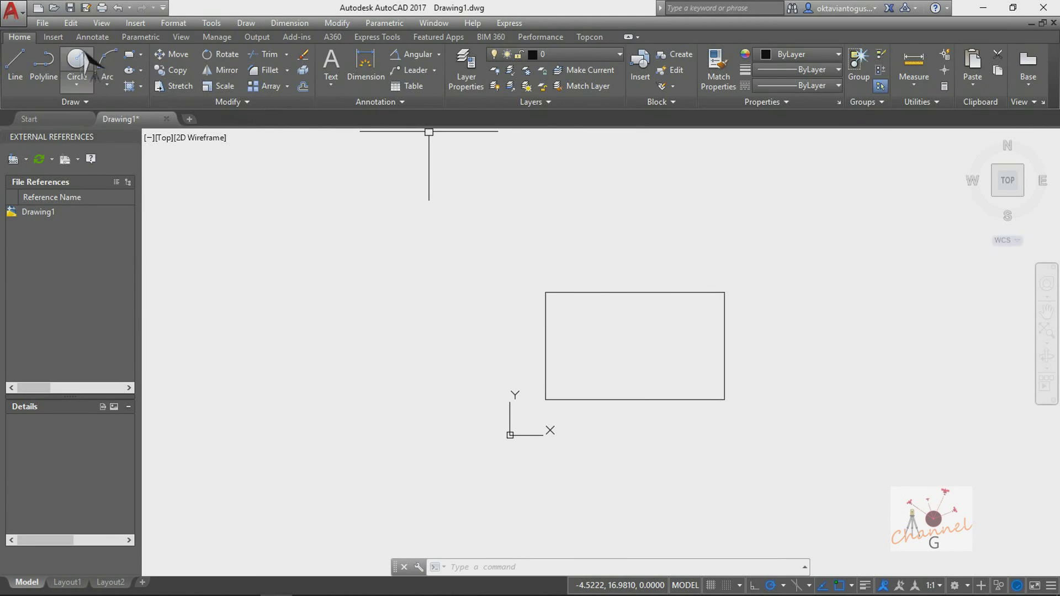
- Shift the view by one preset increment with Pan Left and return it with Pan Right
{"action": "left_click", "coordinate": [102, 22]}
{"action": "mouse_move", "coordinate": [237, 104]}
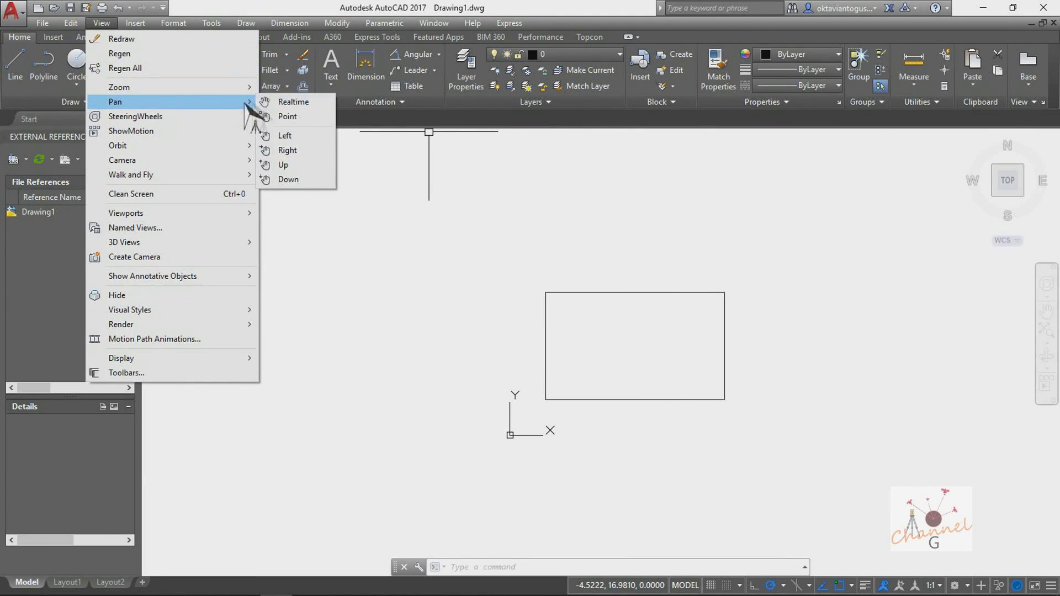
{"action": "left_click", "coordinate": [309, 135]}
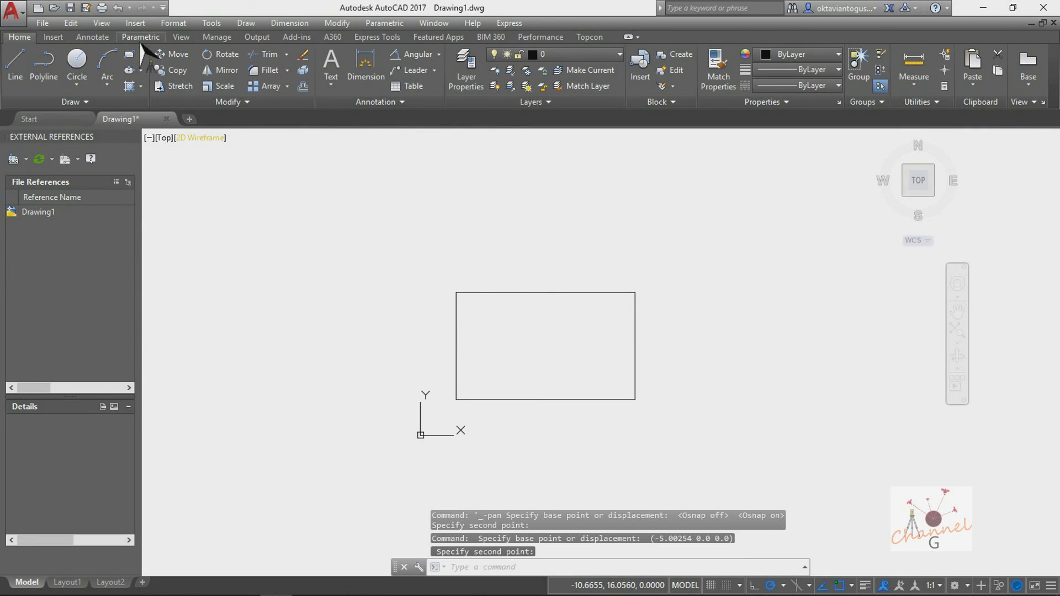
{"action": "left_click", "coordinate": [181, 37]}
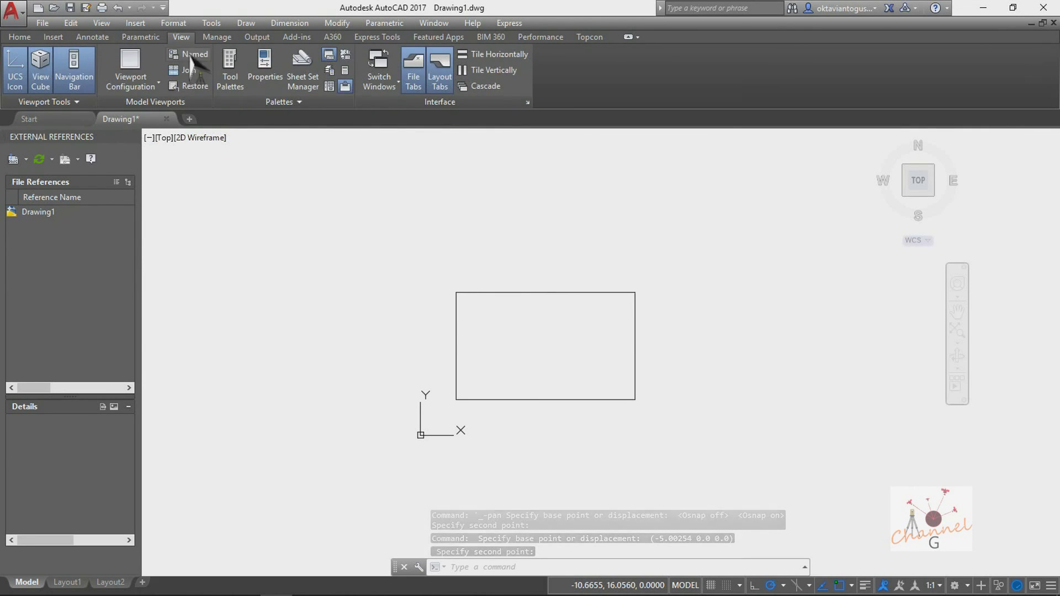
{"action": "left_click", "coordinate": [101, 22]}
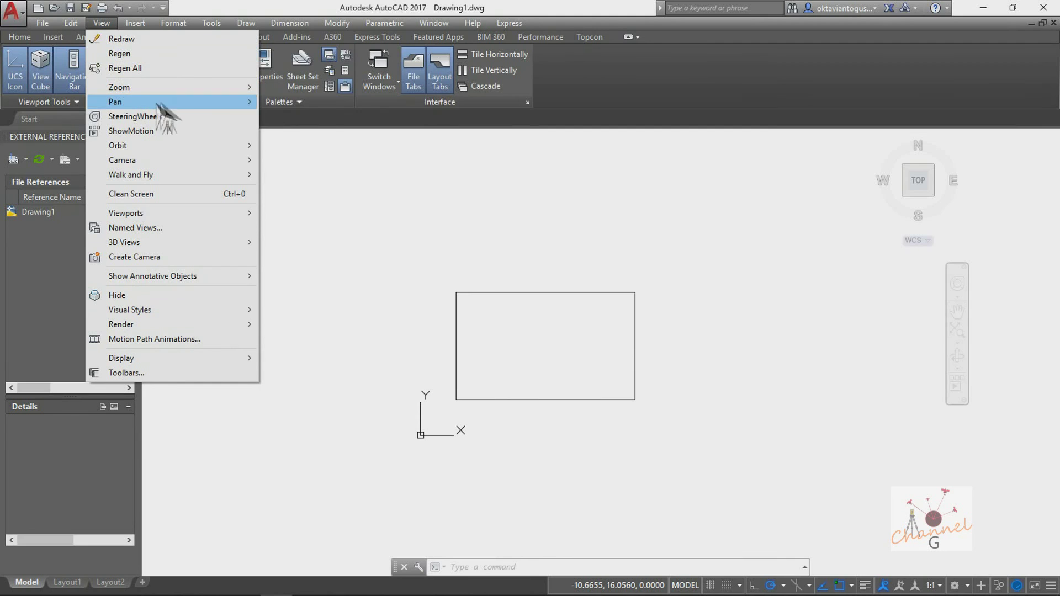
{"action": "mouse_move", "coordinate": [251, 103]}
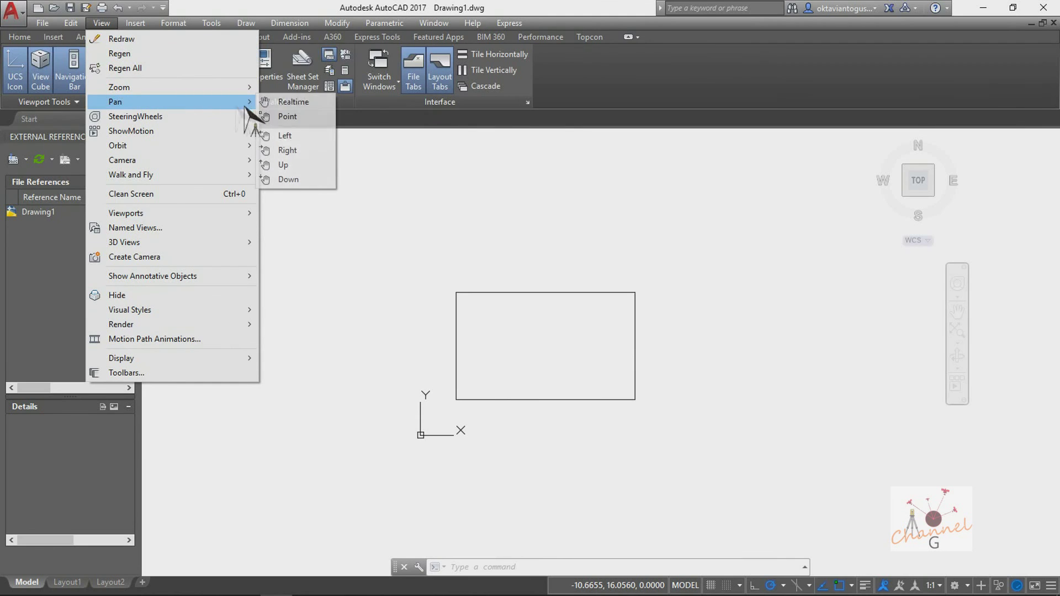
{"action": "left_click", "coordinate": [302, 152]}
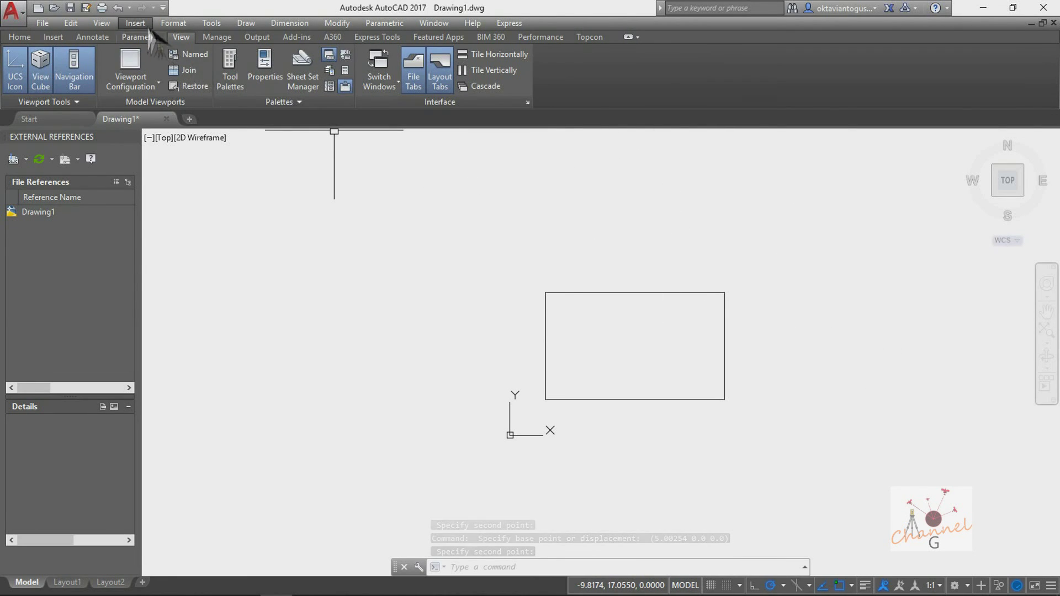
- Shift the view by one preset increment with Pan Up
{"action": "left_click", "coordinate": [101, 22]}
{"action": "mouse_move", "coordinate": [249, 103]}
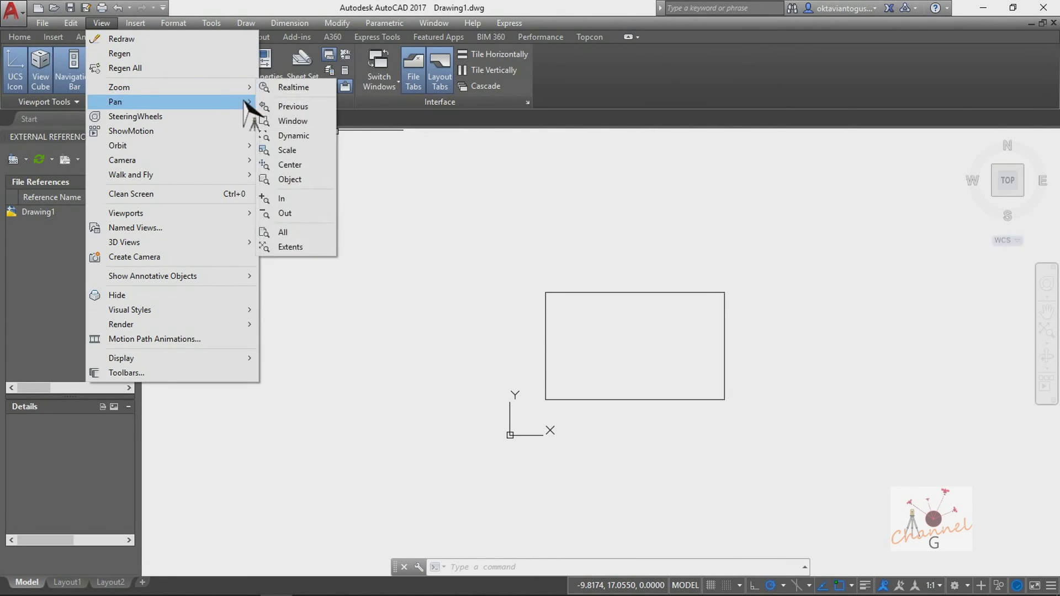
{"action": "left_click", "coordinate": [306, 164]}
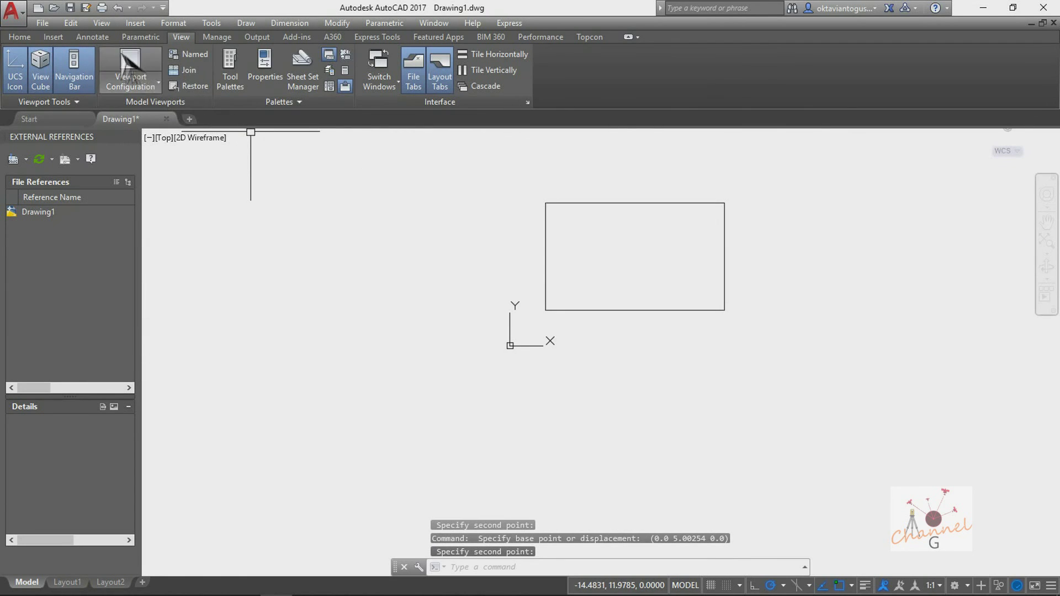
- Shift the view by one preset increment with Pan Down and pan the rectangle freely toward the left
{"action": "left_click", "coordinate": [102, 22]}
{"action": "mouse_move", "coordinate": [243, 102]}
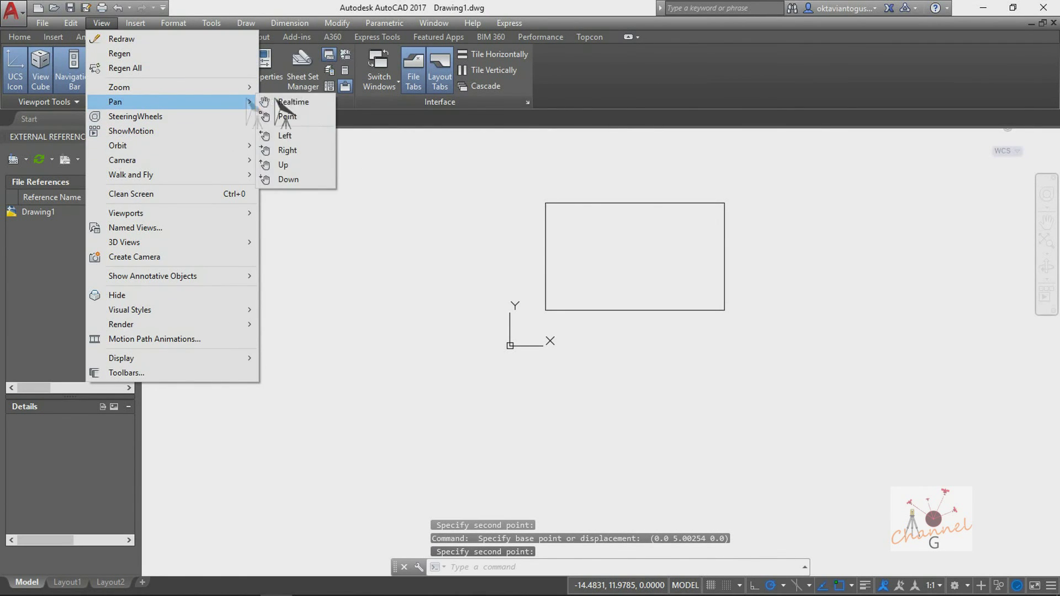
{"action": "left_click", "coordinate": [309, 180]}
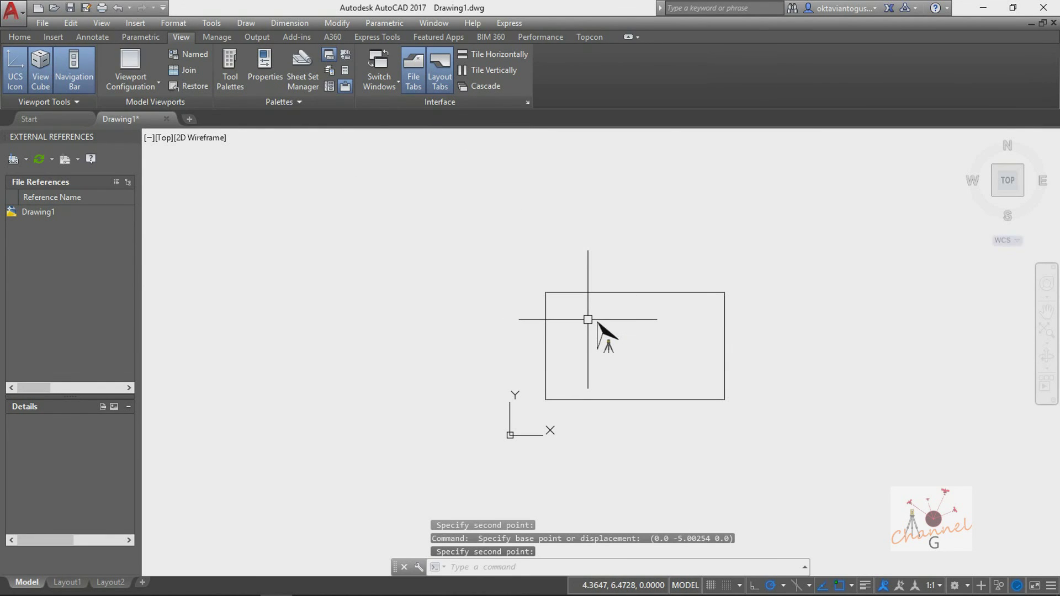
{"action": "mouse_move", "coordinate": [605, 386]}
{"action": "middle_mouse_down"}
{"action": "mouse_move", "coordinate": [434, 376]}
{"action": "mouse_move", "coordinate": [516, 392]}
{"action": "mouse_move", "coordinate": [498, 407]}
{"action": "mouse_move", "coordinate": [510, 403]}
{"action": "middle_mouse_up"}
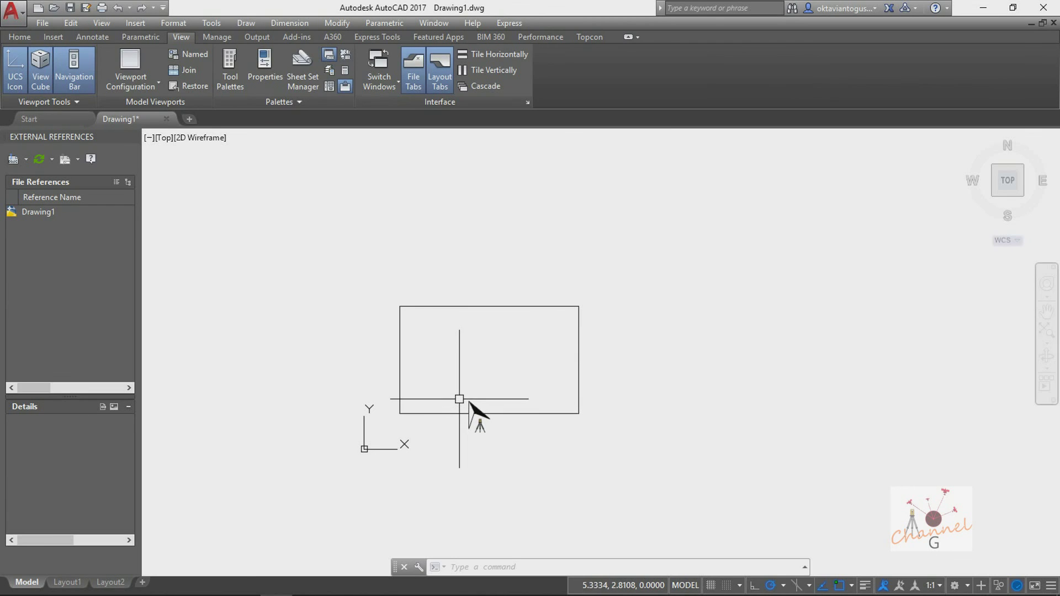
- Toggle Ortho mode on and off repeatedly, leaving it switched on
{"action": "key", "text": "F8"}
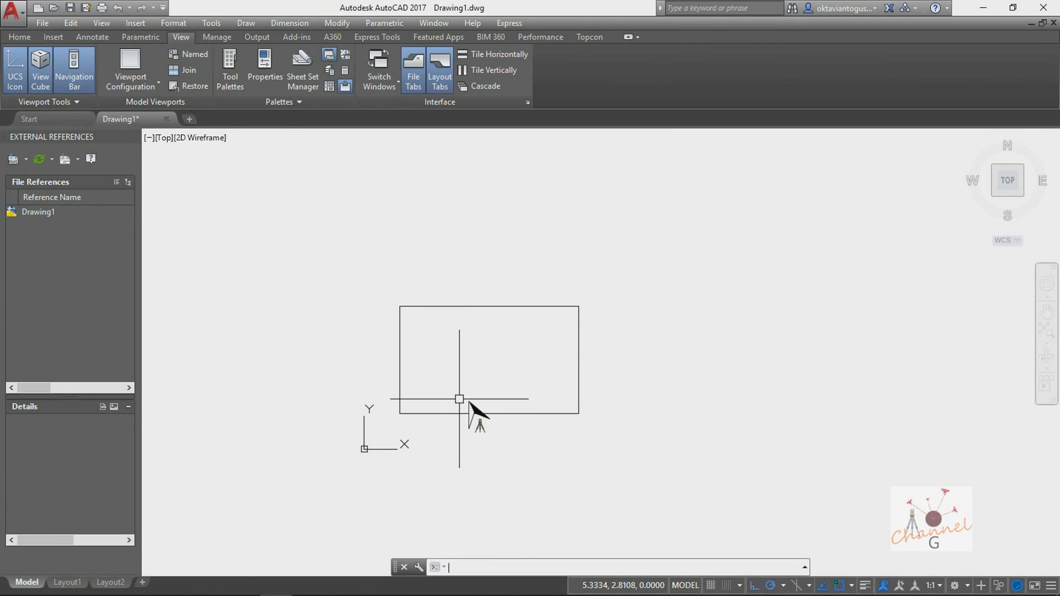
{"action": "key", "text": "F8"}
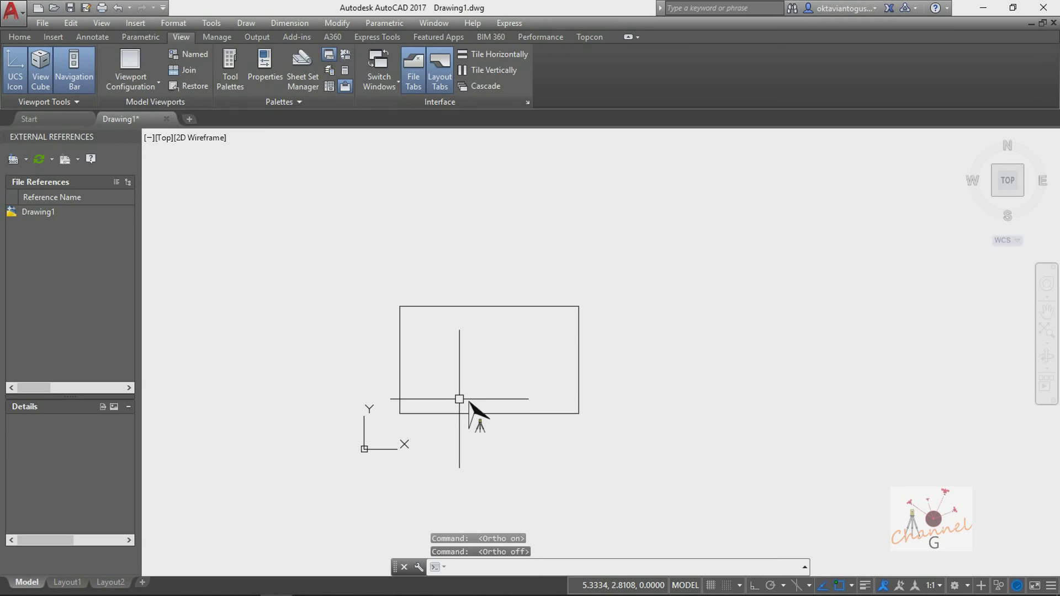
{"action": "key", "text": "F8"}
{"action": "key", "text": "F8"}
{"action": "key", "text": "F8"}
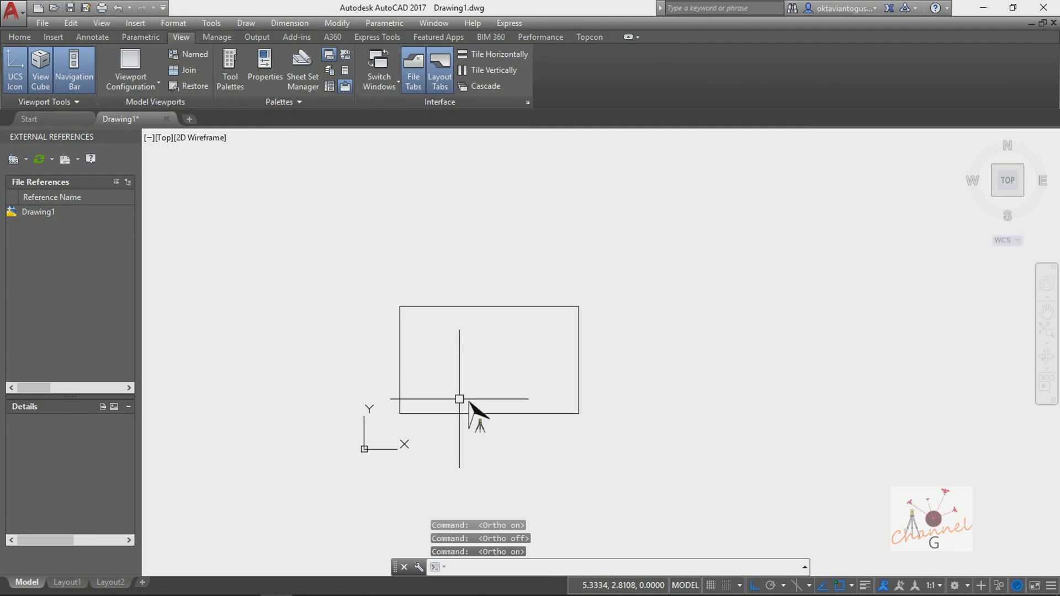
{"action": "key", "text": "F8"}
{"action": "key", "text": "F8"}
{"action": "key", "text": "F8"}
{"action": "key", "text": "F8"}
{"action": "key", "text": "F8"}
{"action": "key", "text": "F8"}
{"action": "key", "text": "F8"}
{"action": "key", "text": "F8"}
{"action": "key", "text": "F8"}
{"action": "key", "text": "F8"}
{"action": "key", "text": "F8"}
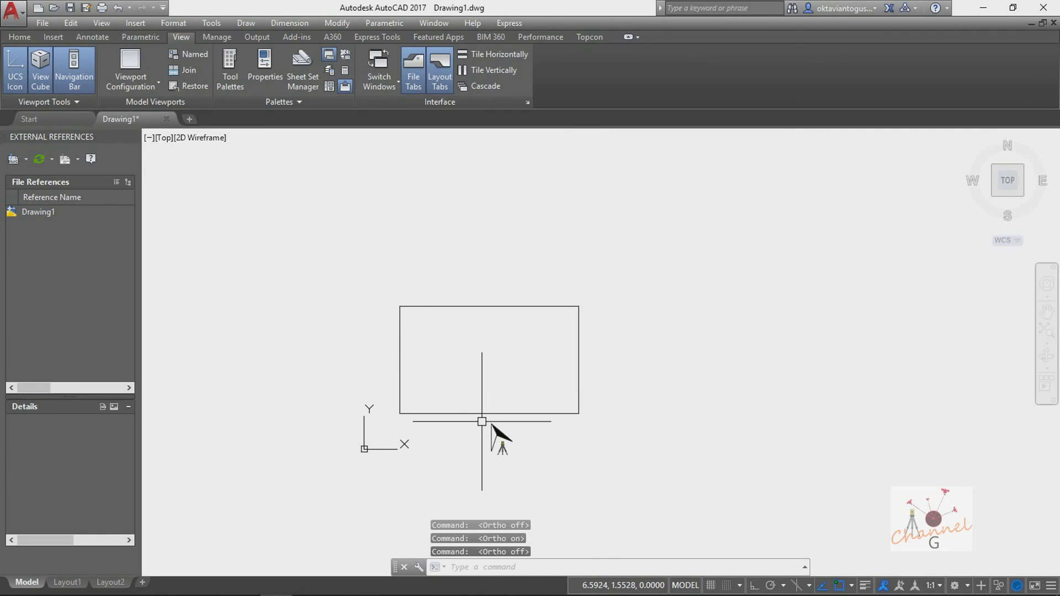
{"action": "key", "text": "F8"}
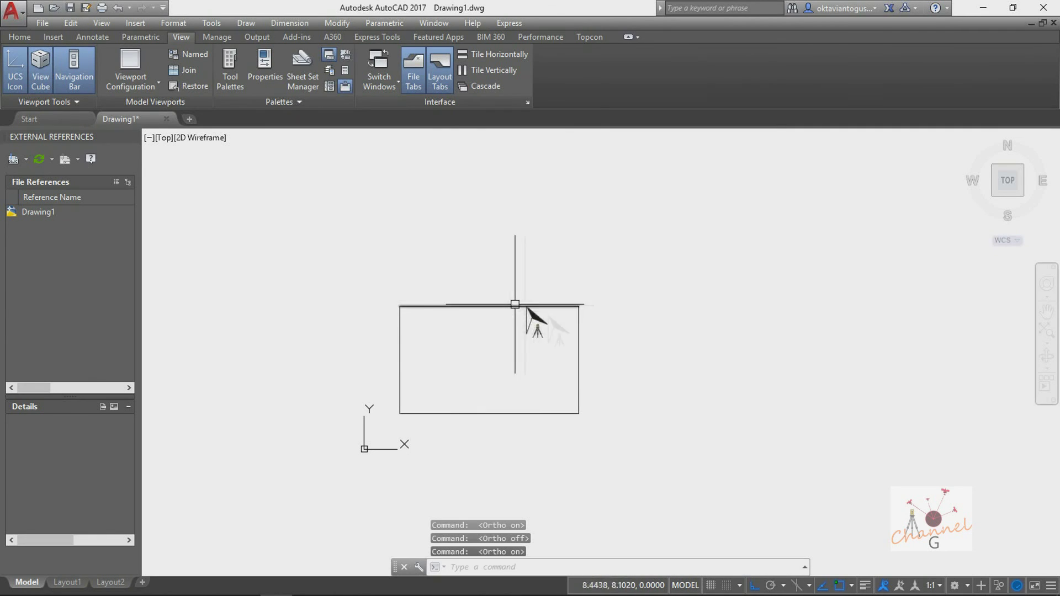
- Turn on the grid and try a line starting above and right of the rectangle with Ortho on
{"action": "left_click", "coordinate": [711, 585]}
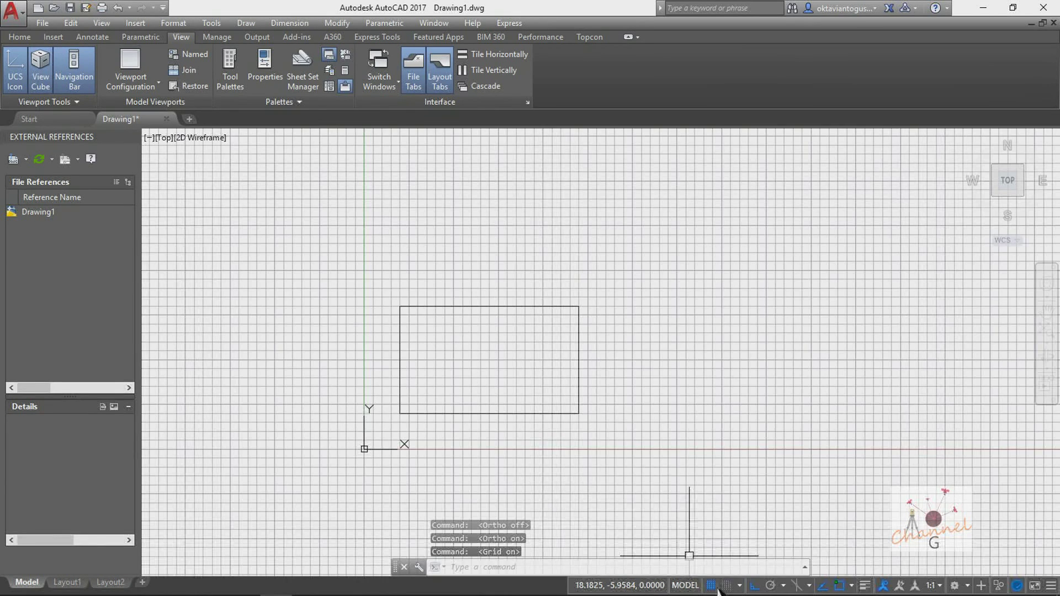
{"action": "type", "text": "l"}
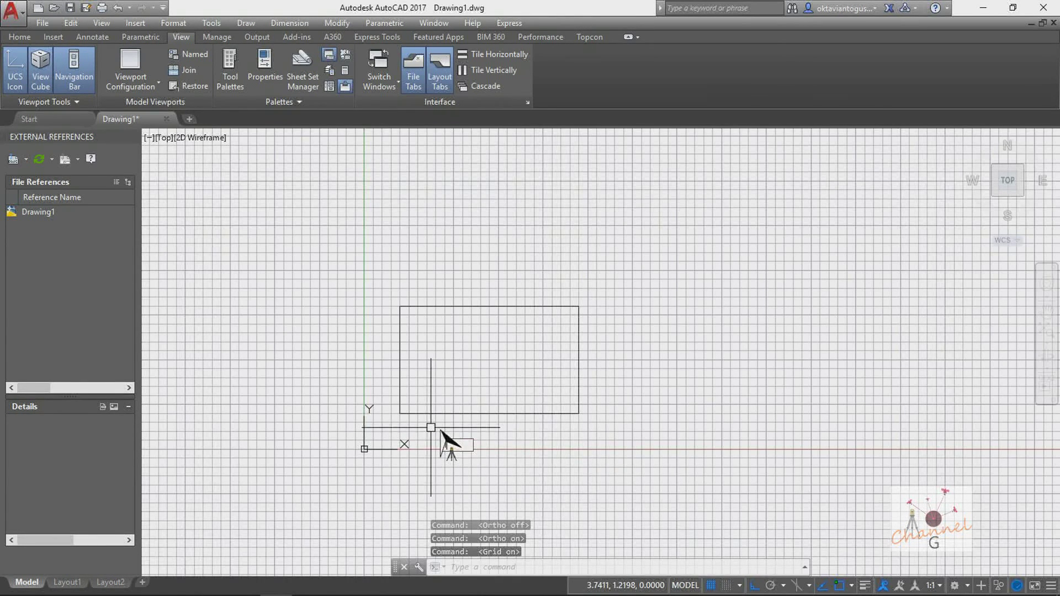
{"action": "key", "text": "Return"}
{"action": "left_click", "coordinate": [605, 289]}
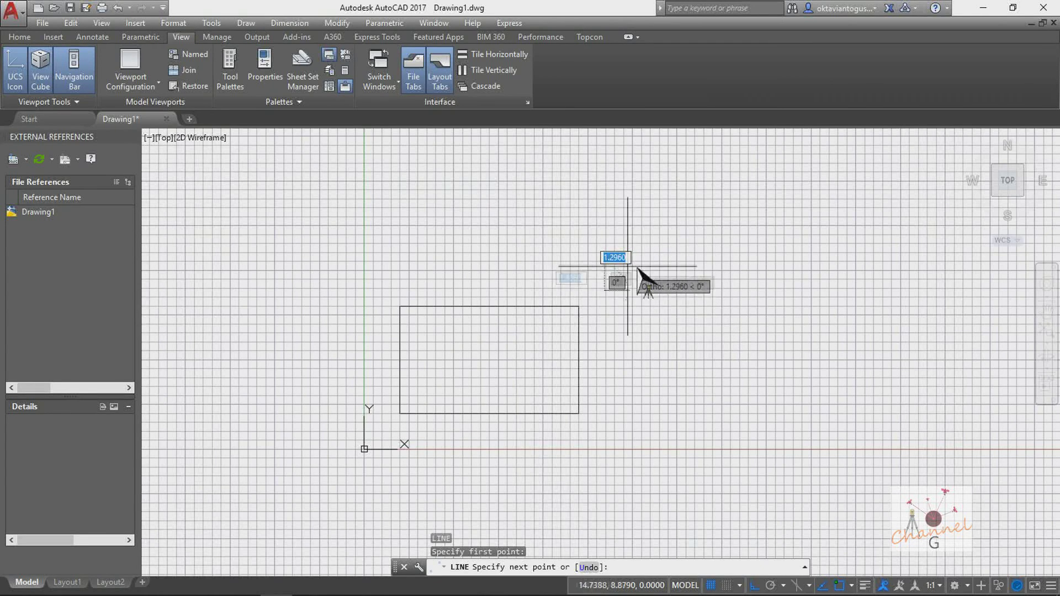
{"action": "key", "text": "Escape"}
- Preview a line beside the rectangle with Ortho on and off, cancel it, and leave Ortho switched off
{"action": "key", "text": "Return"}
{"action": "left_click", "coordinate": [609, 295]}
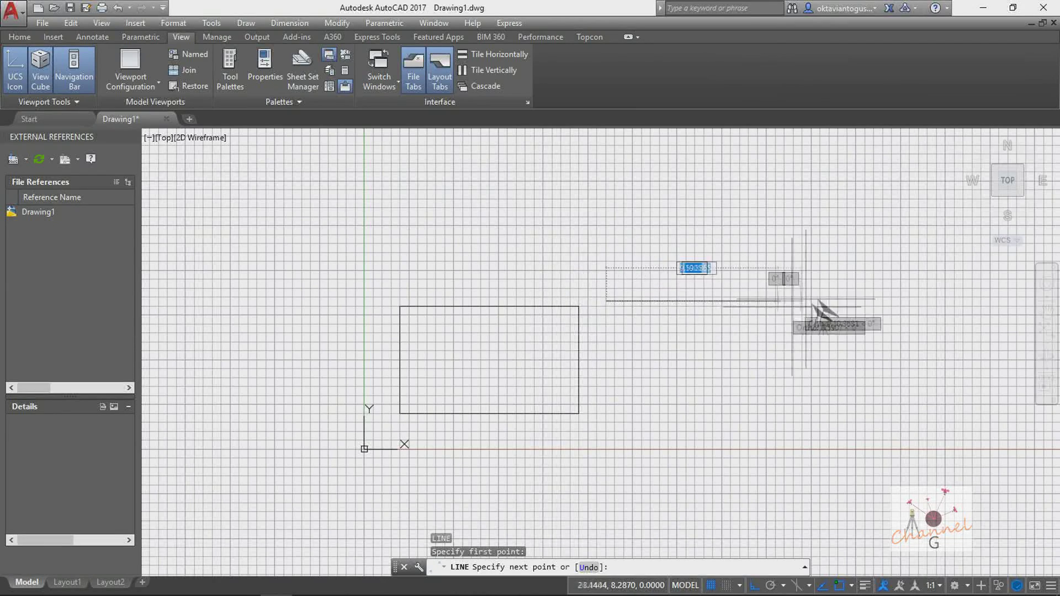
{"action": "key", "text": "F8"}
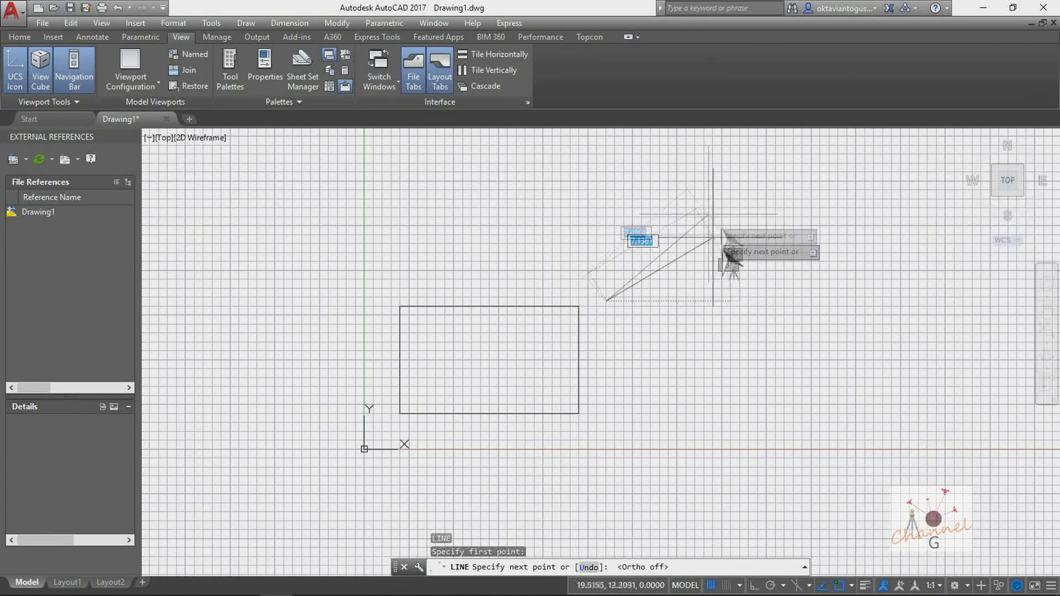
{"action": "key", "text": "Escape"}
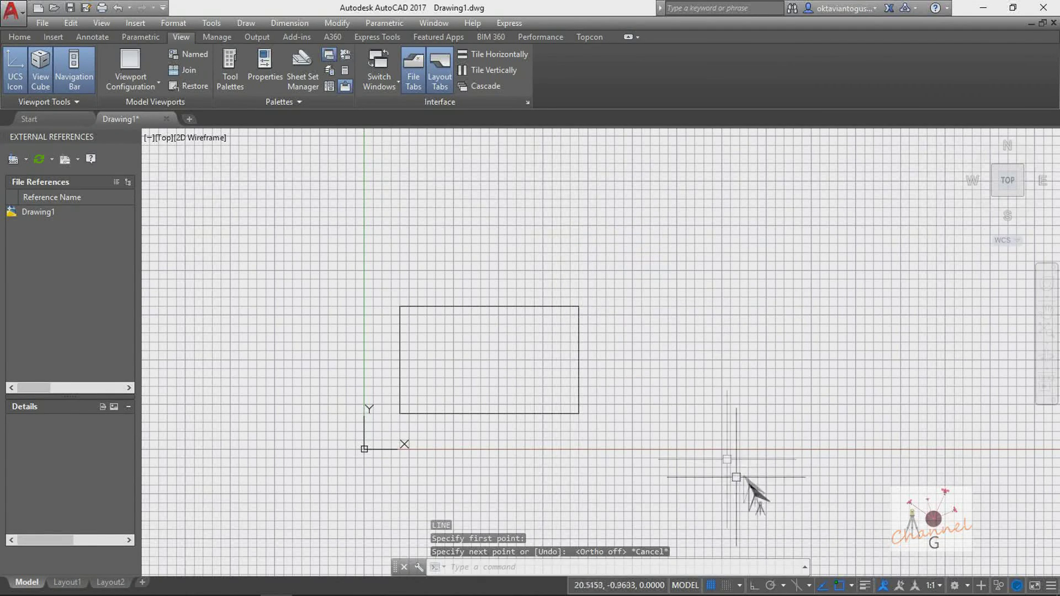
{"action": "left_click", "coordinate": [763, 589]}
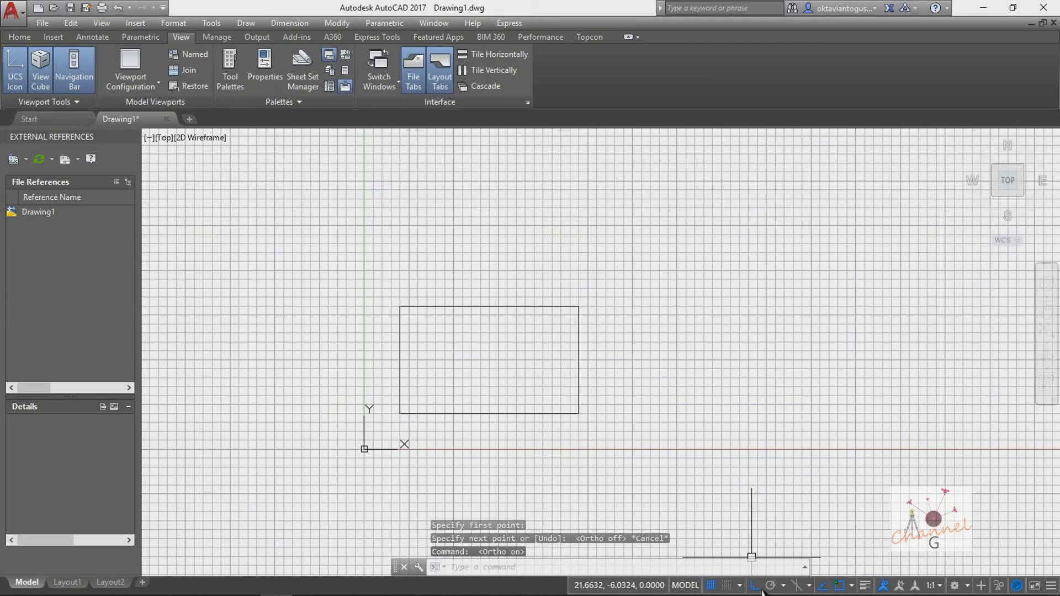
{"action": "left_click", "coordinate": [762, 589]}
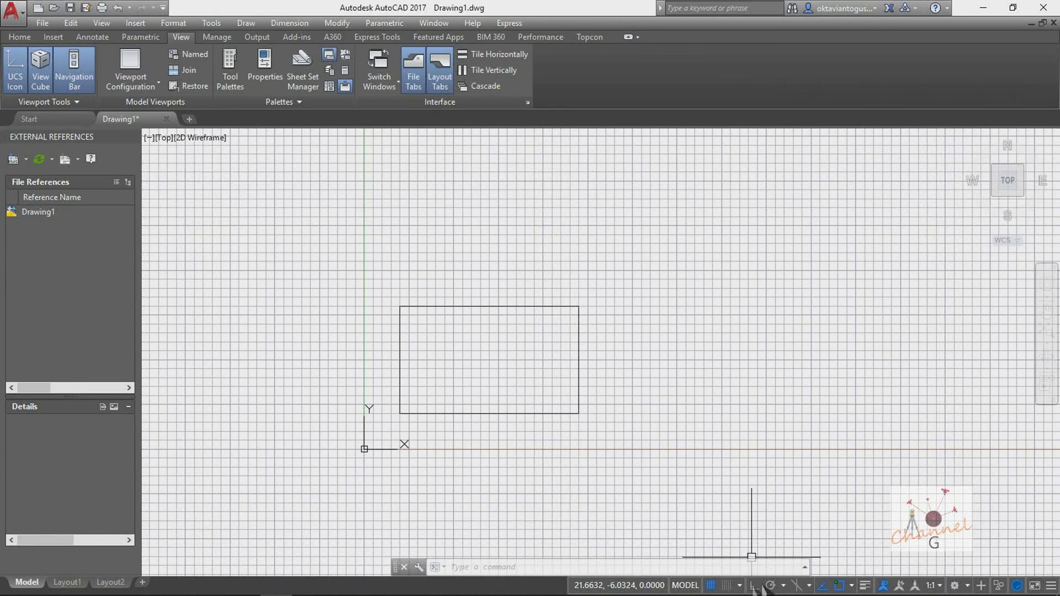
- Examine the 3D Object Snap and Object Snap modes in the Drafting Settings and accept them unchanged
{"action": "left_click", "coordinate": [217, 26]}
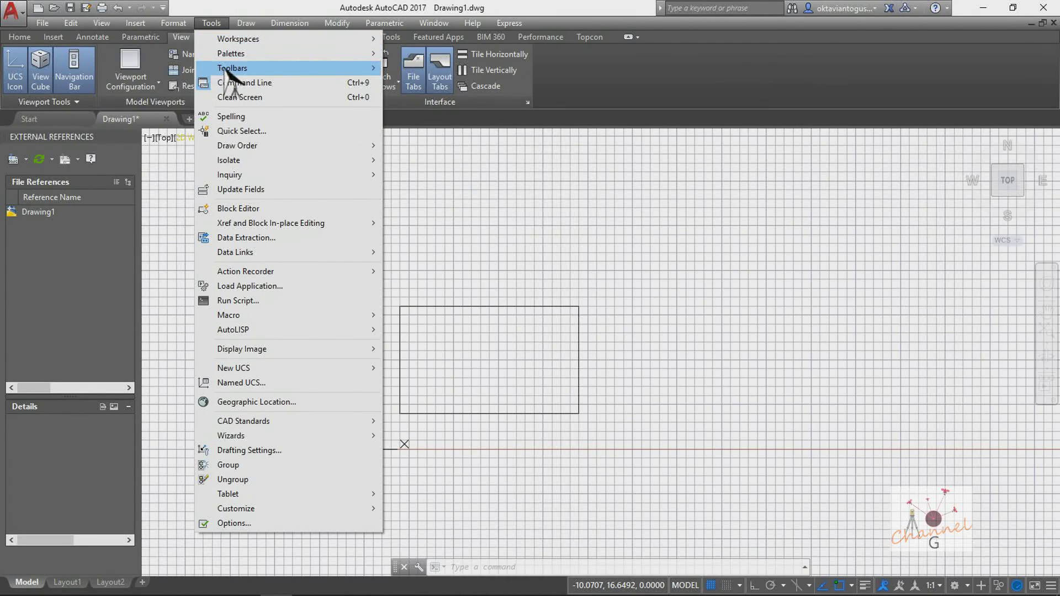
{"action": "mouse_move", "coordinate": [268, 181]}
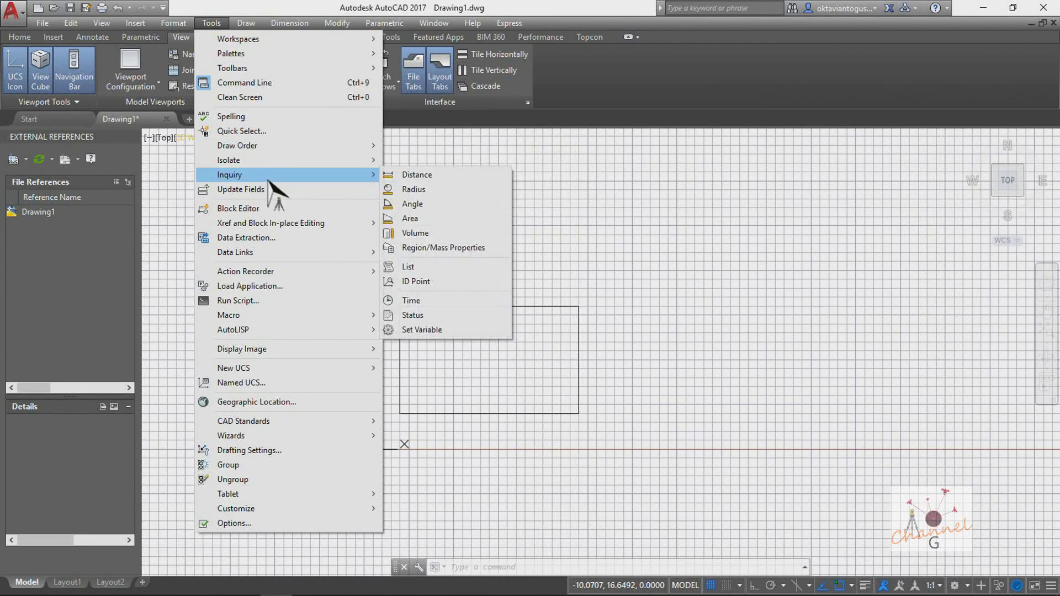
{"action": "left_click", "coordinate": [305, 451]}
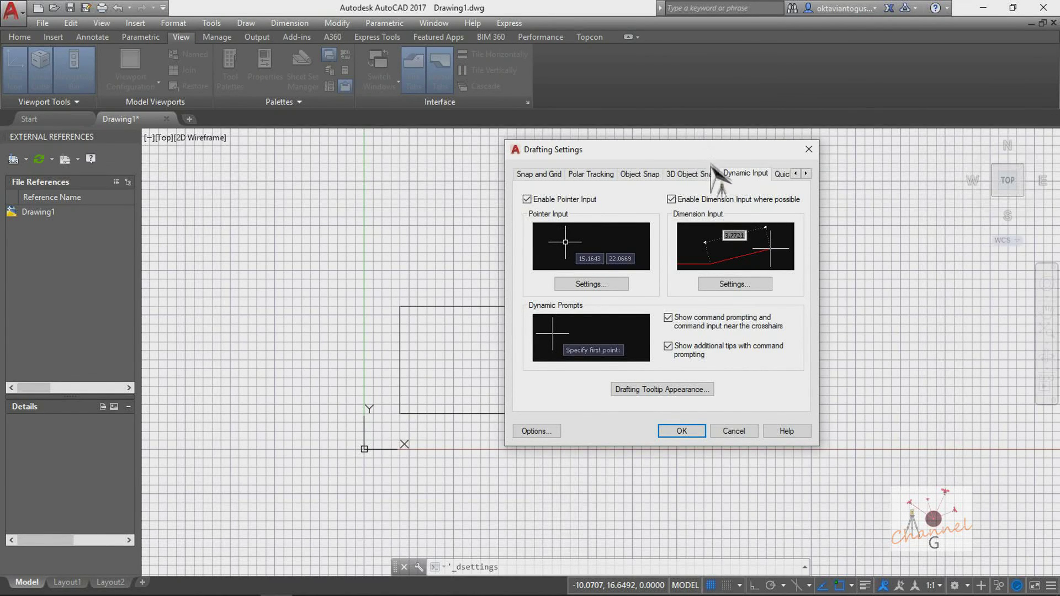
{"action": "left_click", "coordinate": [691, 173]}
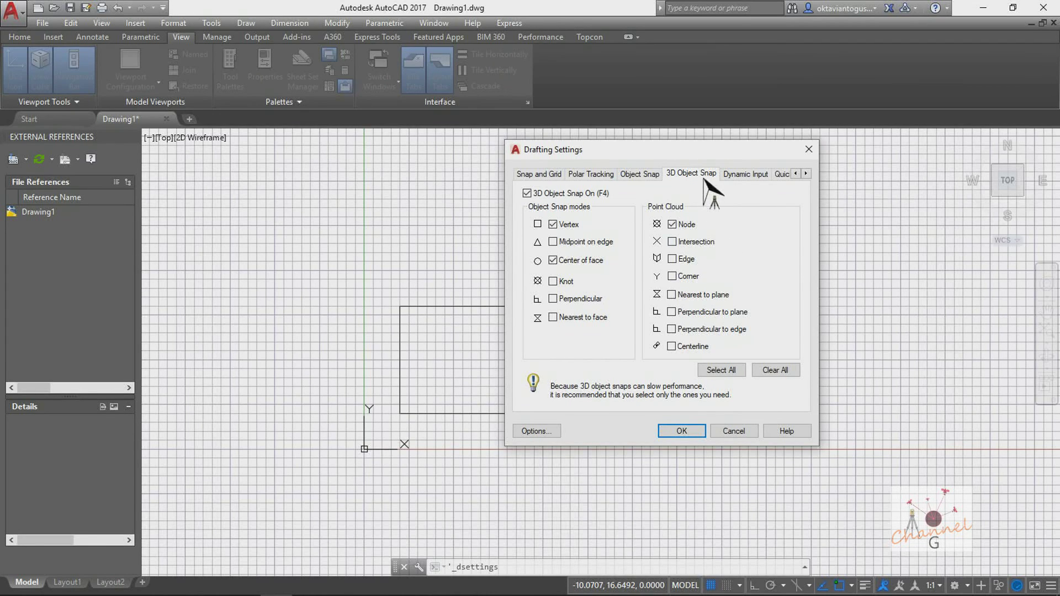
{"action": "left_click", "coordinate": [660, 173]}
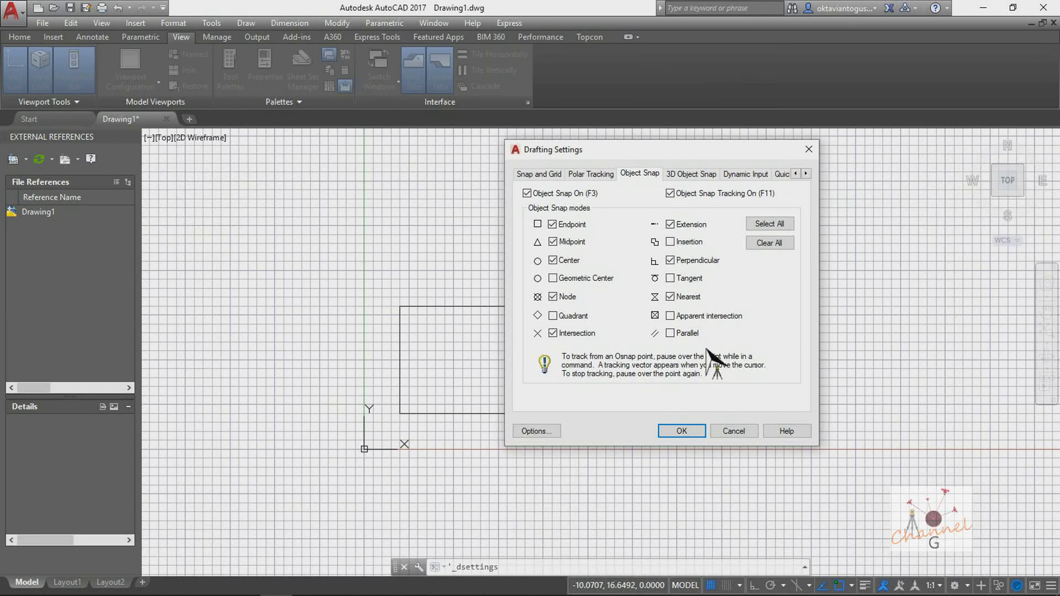
{"action": "left_click", "coordinate": [694, 435]}
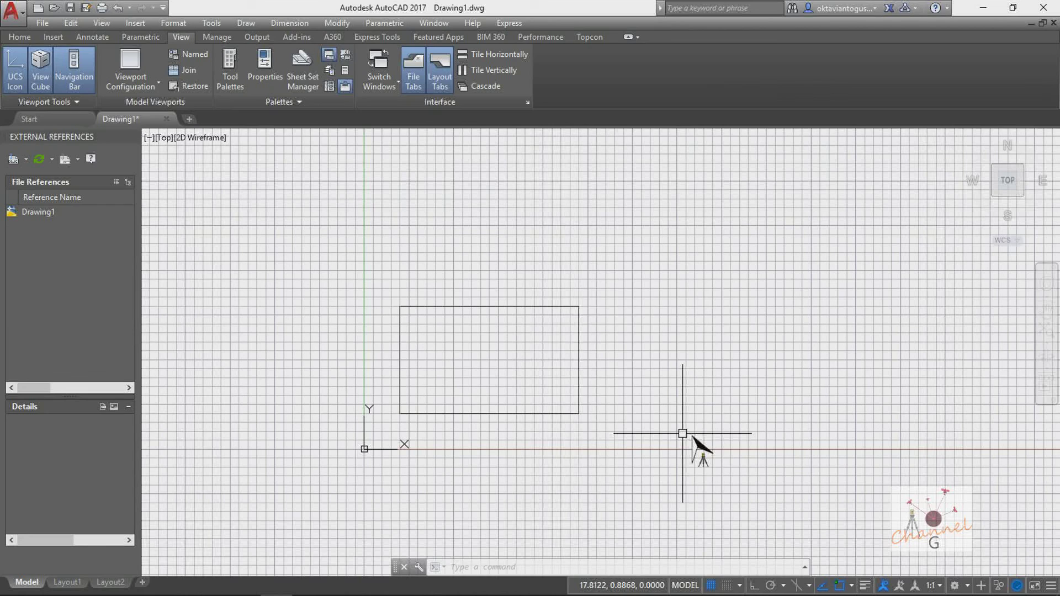
- Erase the four lines of the rectangle and turn the grid off
{"action": "left_click", "coordinate": [646, 272]}
{"action": "left_click", "coordinate": [373, 422]}
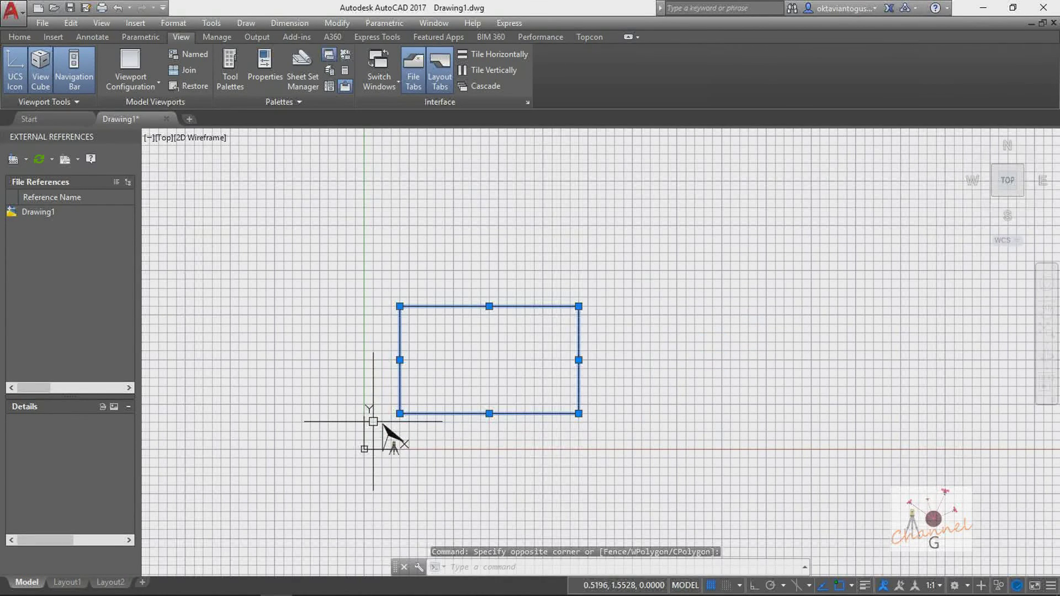
{"action": "key", "text": "Delete"}
{"action": "key", "text": "F7"}
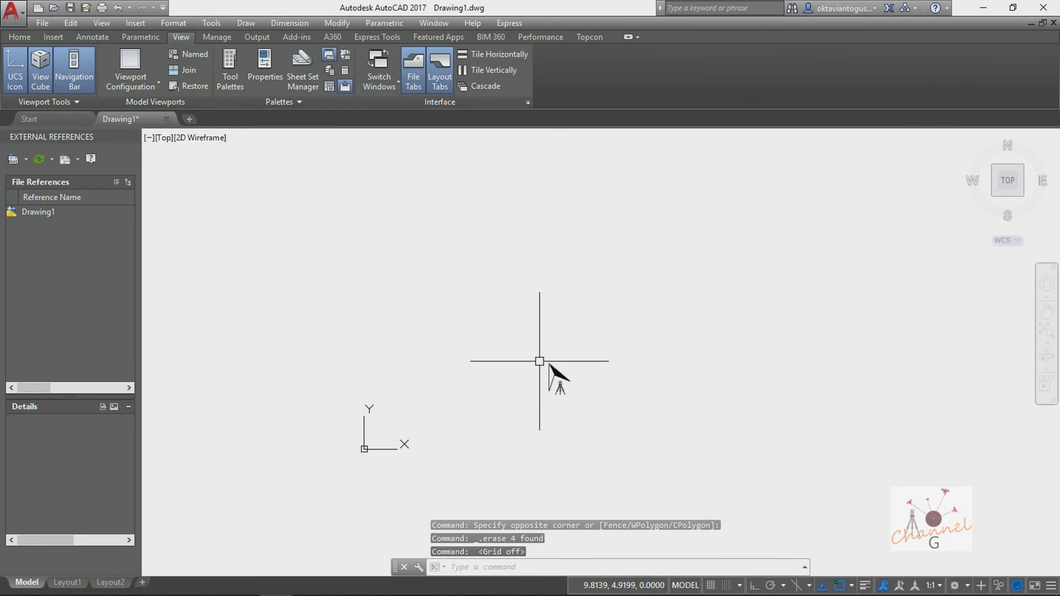
- Draw a line from absolute point 2,2 to relative point @4,0 and end the Line command
{"action": "type", "text": "l"}
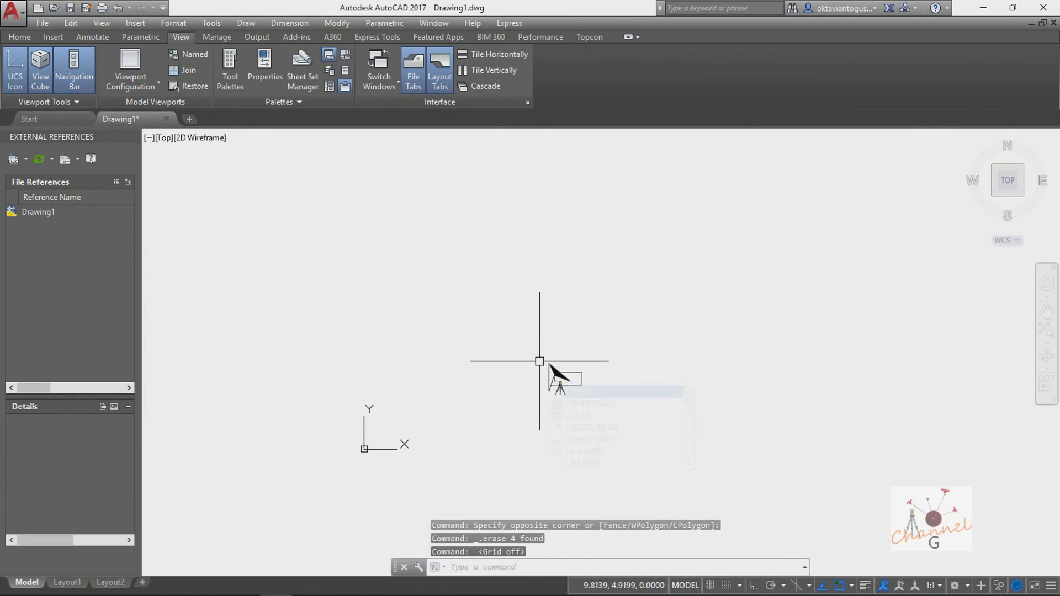
{"action": "key", "text": "Return"}
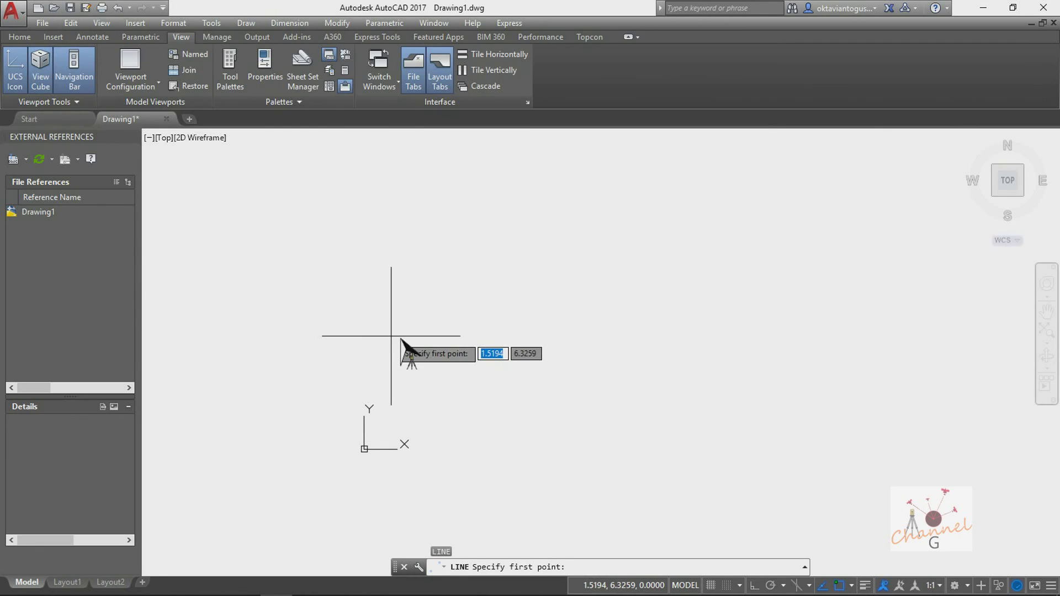
{"action": "type", "text": "2,2"}
{"action": "key", "text": "Return"}
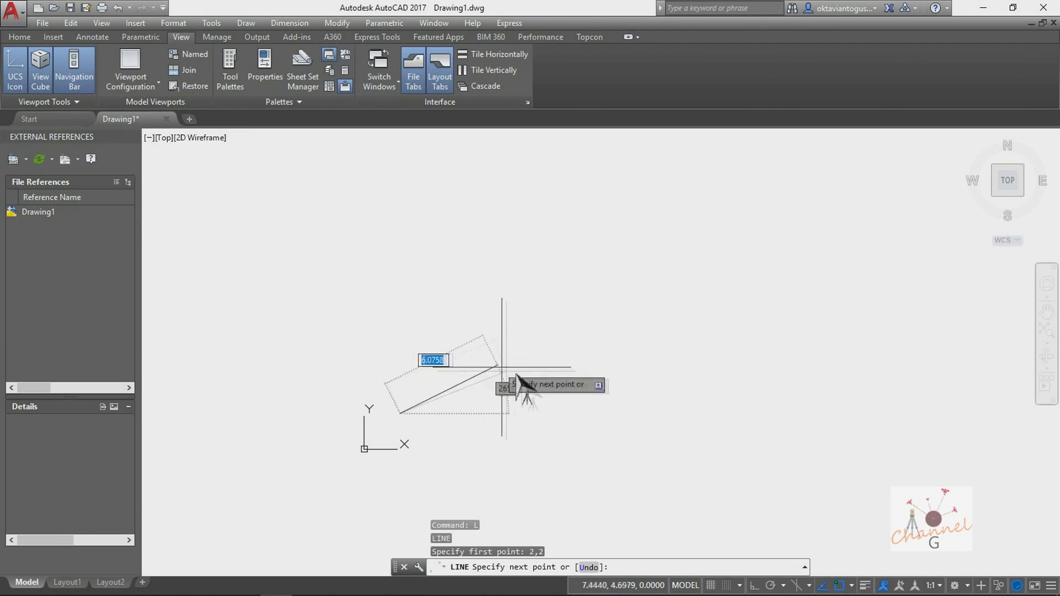
{"action": "type", "text": "@"}
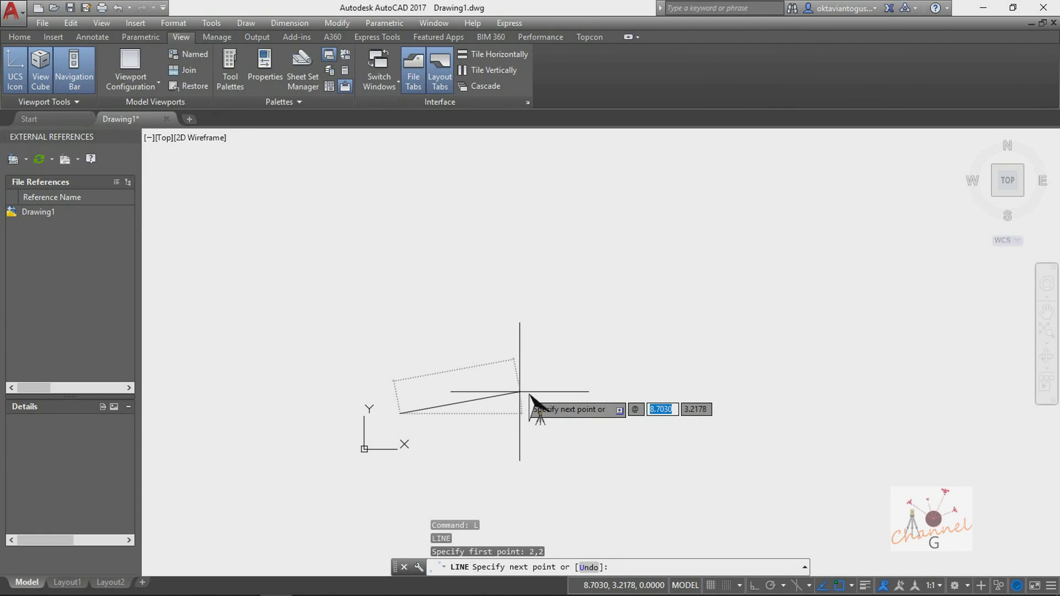
{"action": "type", "text": "4"}
{"action": "key", "text": "Tab"}
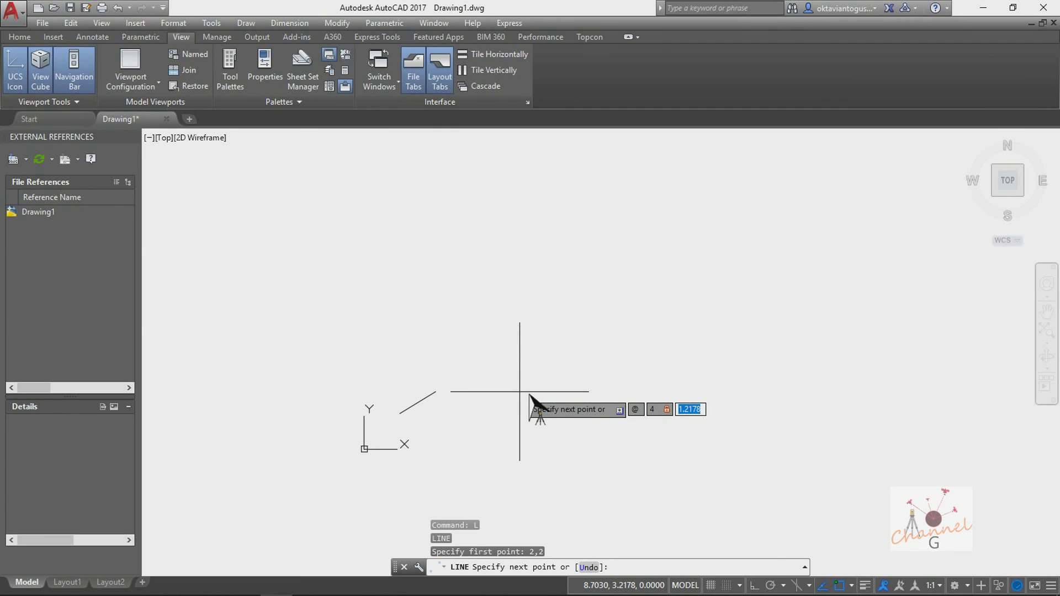
{"action": "type", "text": "0"}
{"action": "key", "text": "Return"}
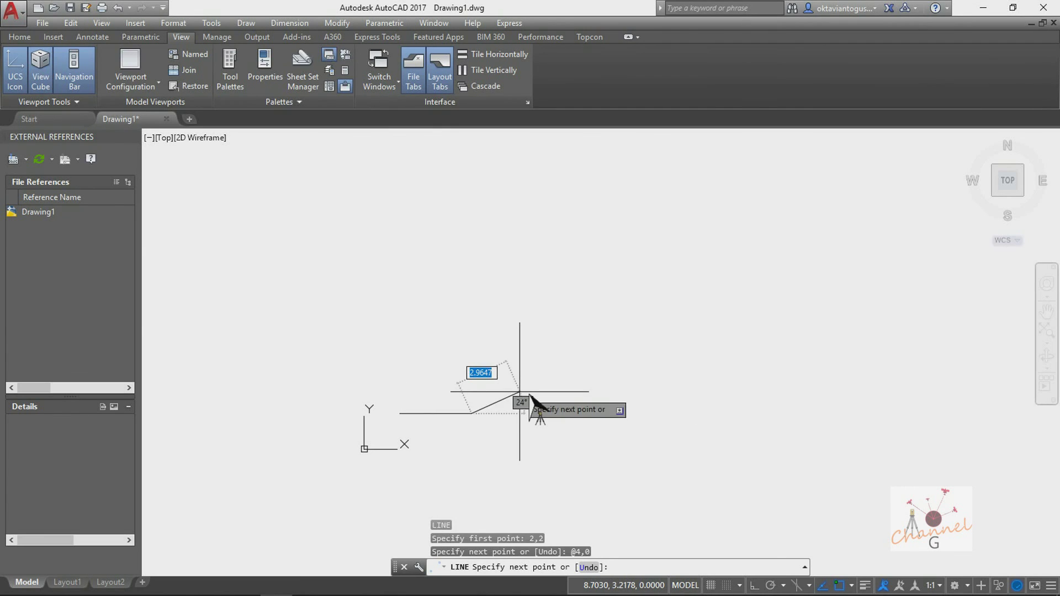
{"action": "key", "text": "Escape"}
- Dimension the horizontal line's length, placing the dimension just below it, and end the Dimension command
{"action": "scroll", "coordinate": [426, 422], "scroll_direction": "up", "scroll_amount": 6}
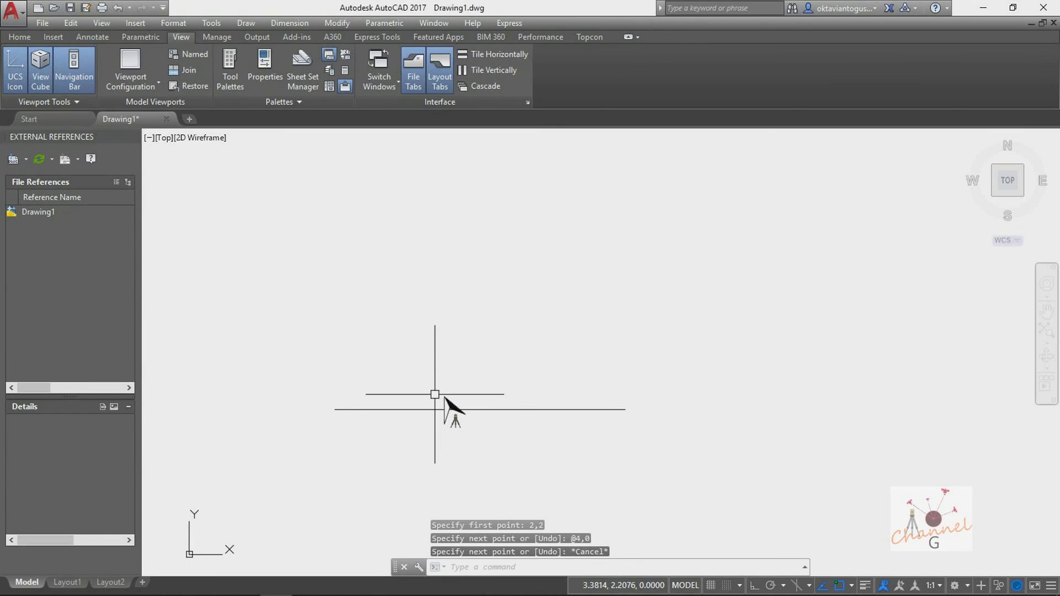
{"action": "left_click", "coordinate": [19, 36]}
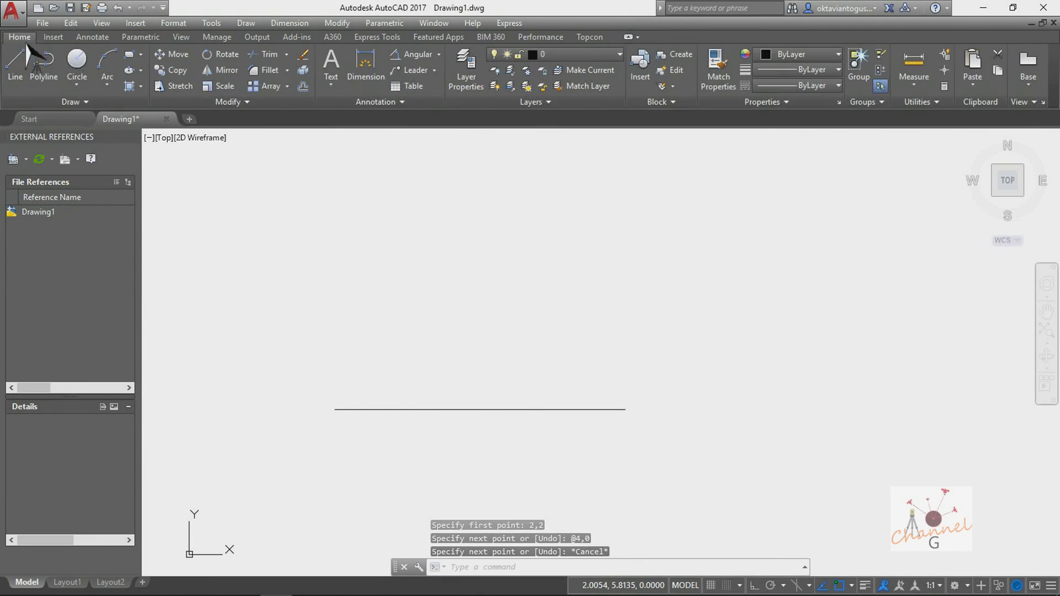
{"action": "left_click", "coordinate": [366, 63]}
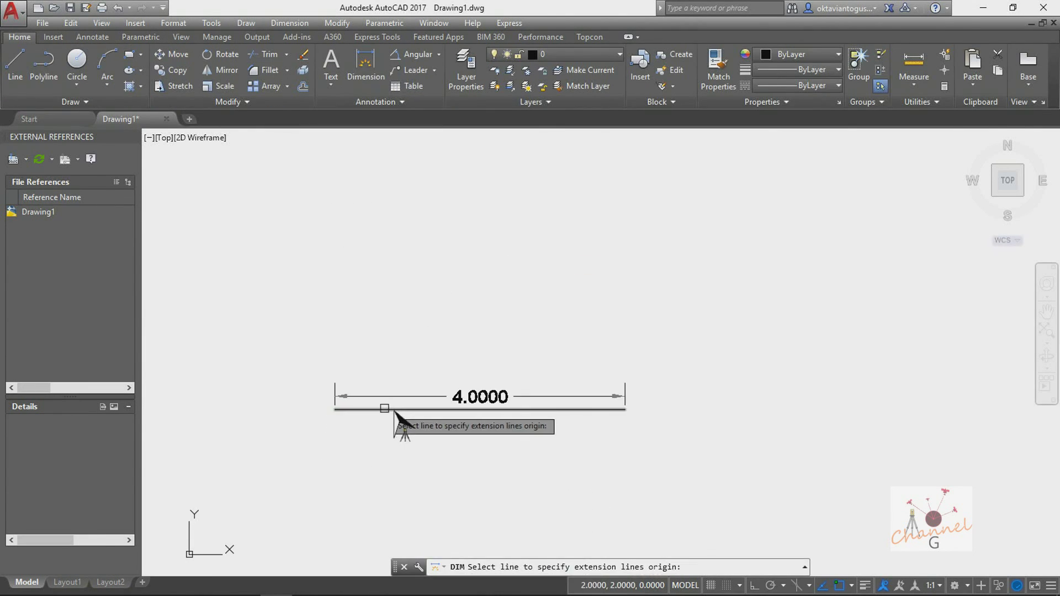
{"action": "left_click", "coordinate": [395, 414]}
{"action": "left_click", "coordinate": [396, 434]}
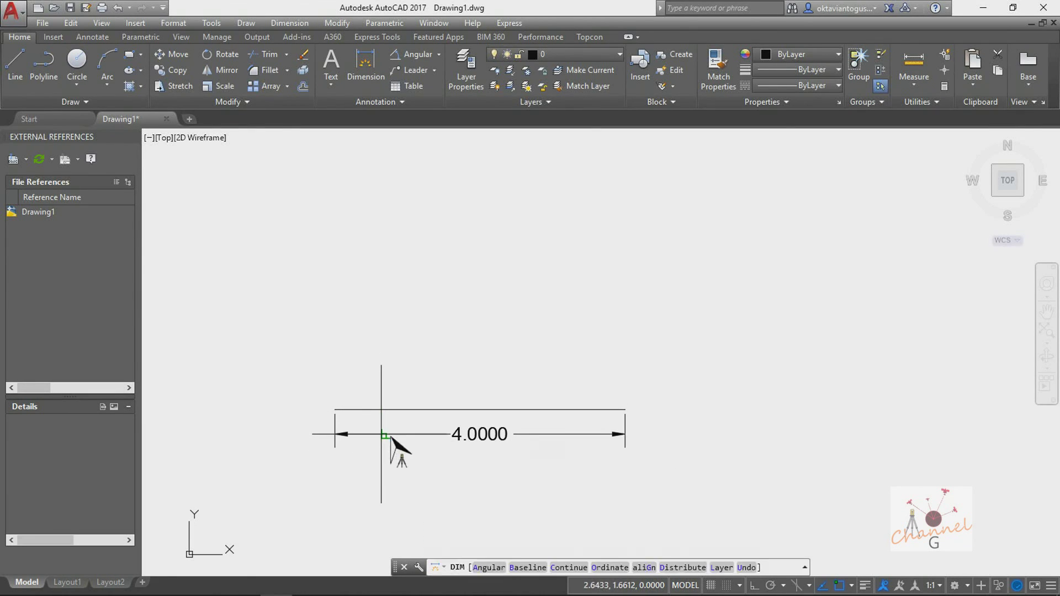
{"action": "key", "text": "Escape"}
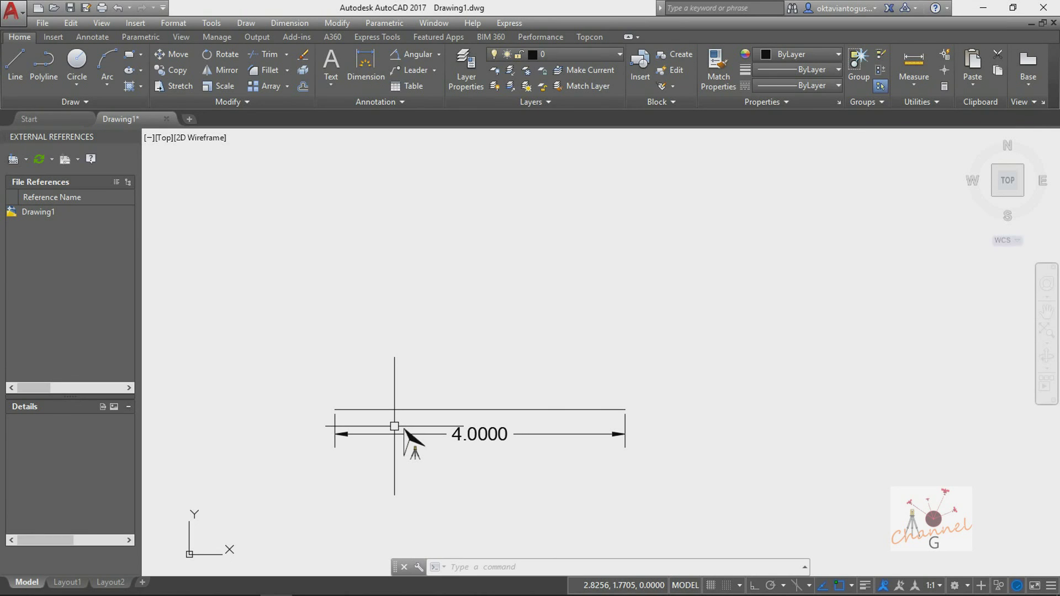
- Draw a circle of radius 2 with its center offset @3<30 from the horizontal line's midpoint, using the From option
{"action": "type", "text": "c"}
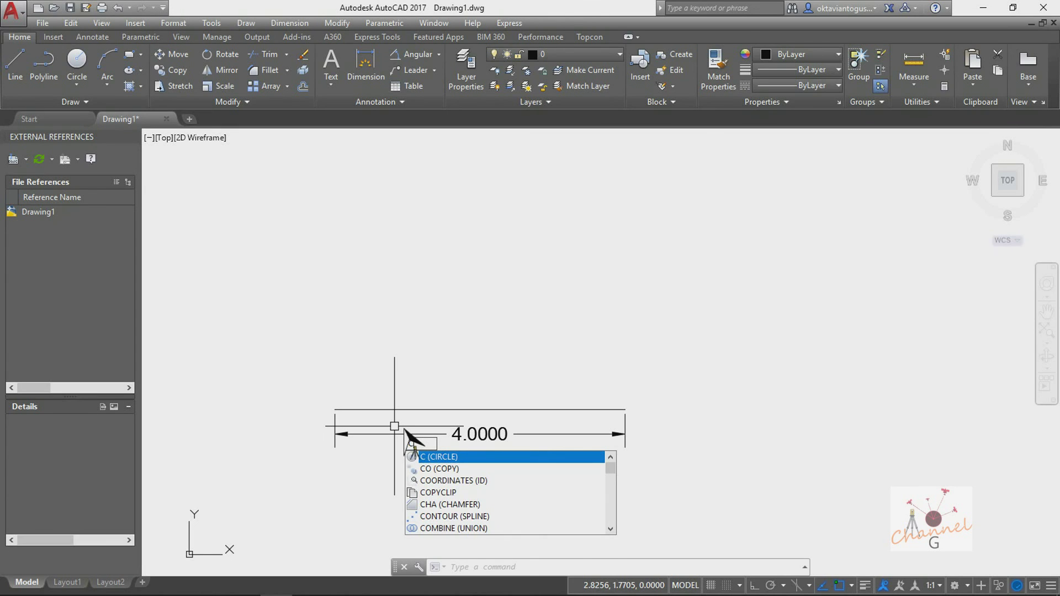
{"action": "key", "text": "Return"}
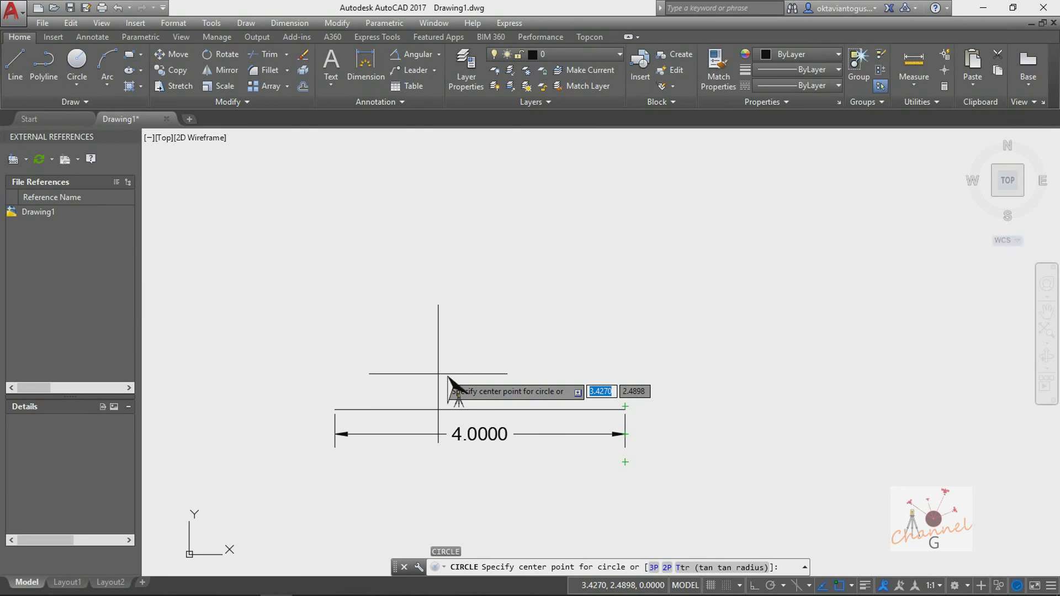
{"action": "type", "text": "from"}
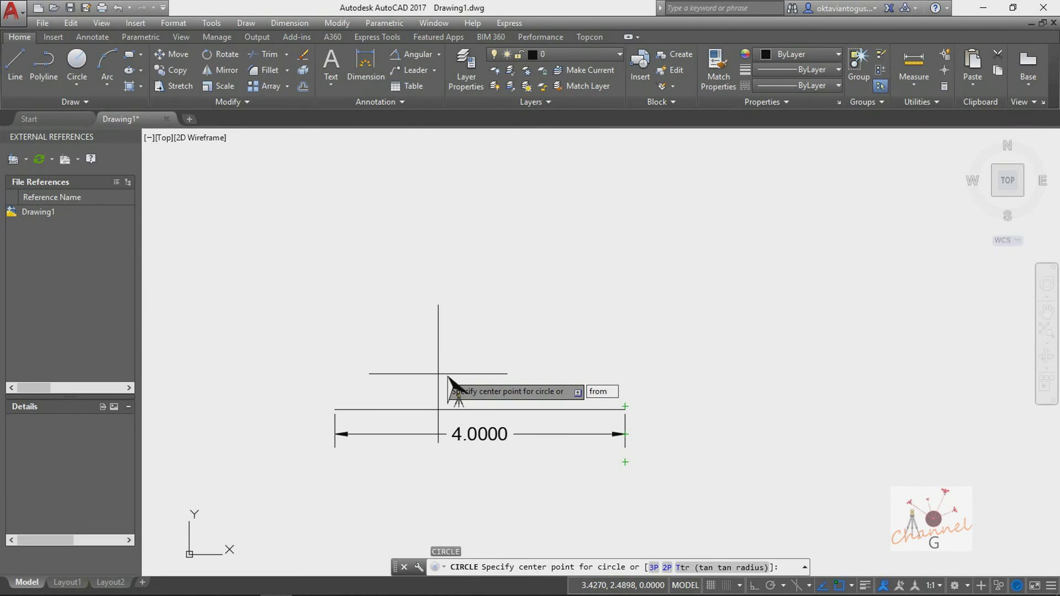
{"action": "key", "text": "Return"}
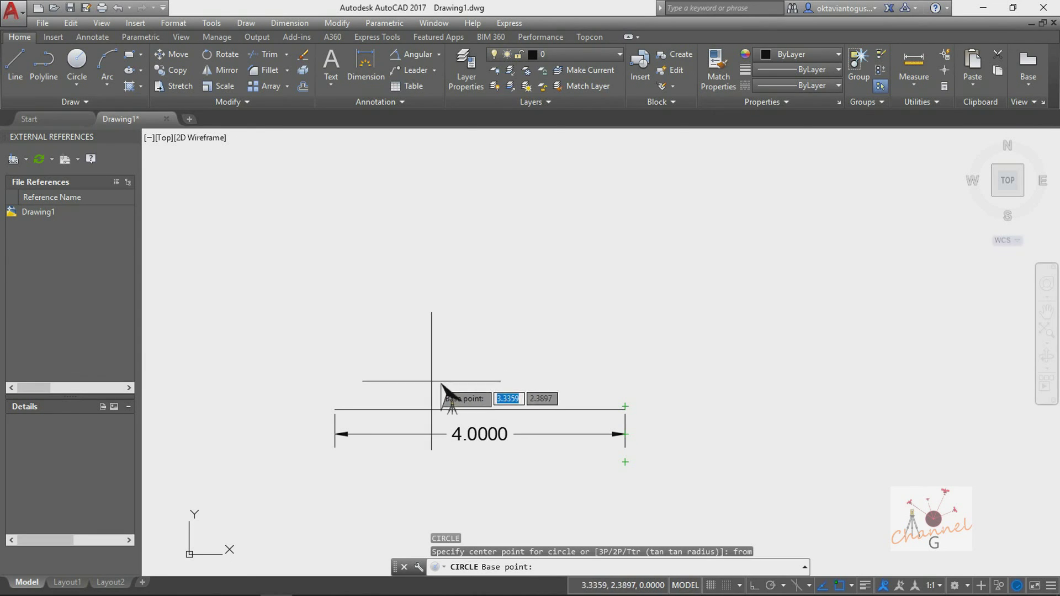
{"action": "left_click", "coordinate": [496, 415]}
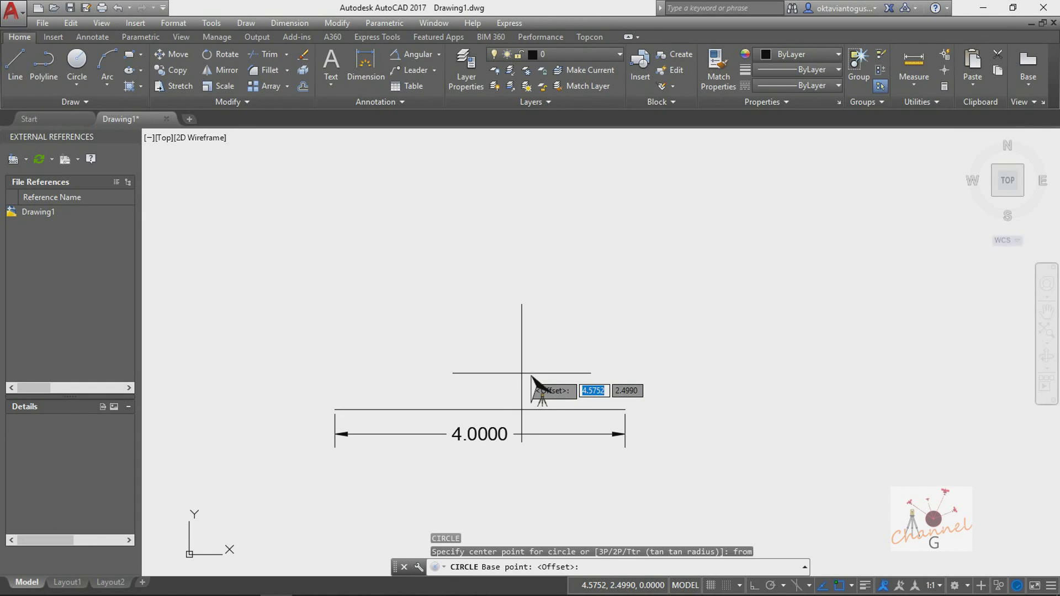
{"action": "type", "text": "@"}
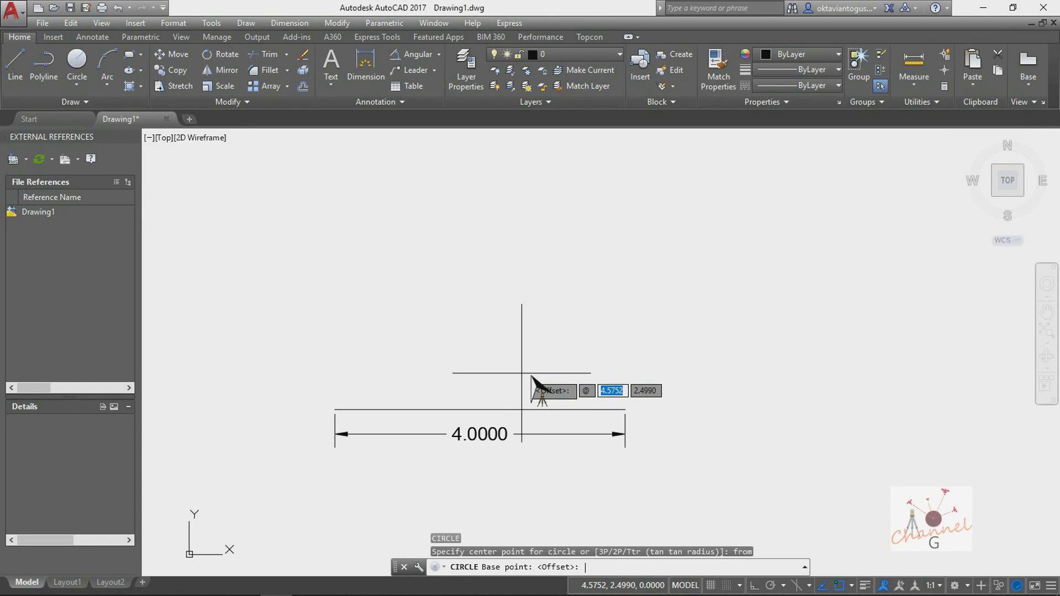
{"action": "type", "text": "3<"}
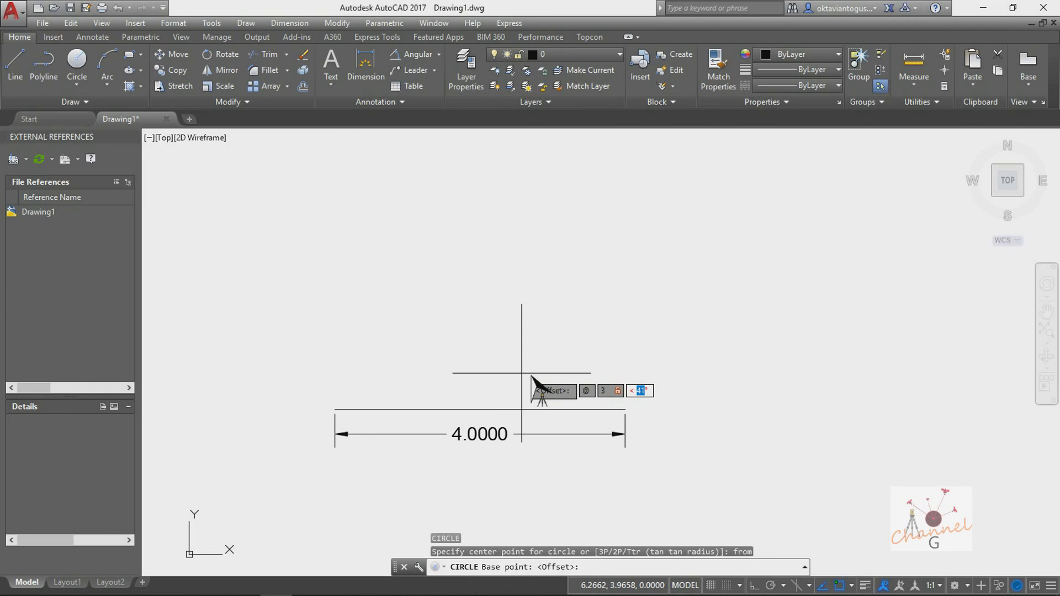
{"action": "type", "text": "3"}
{"action": "key", "text": "BackSpace"}
{"action": "type", "text": "<30"}
{"action": "key", "text": "Return"}
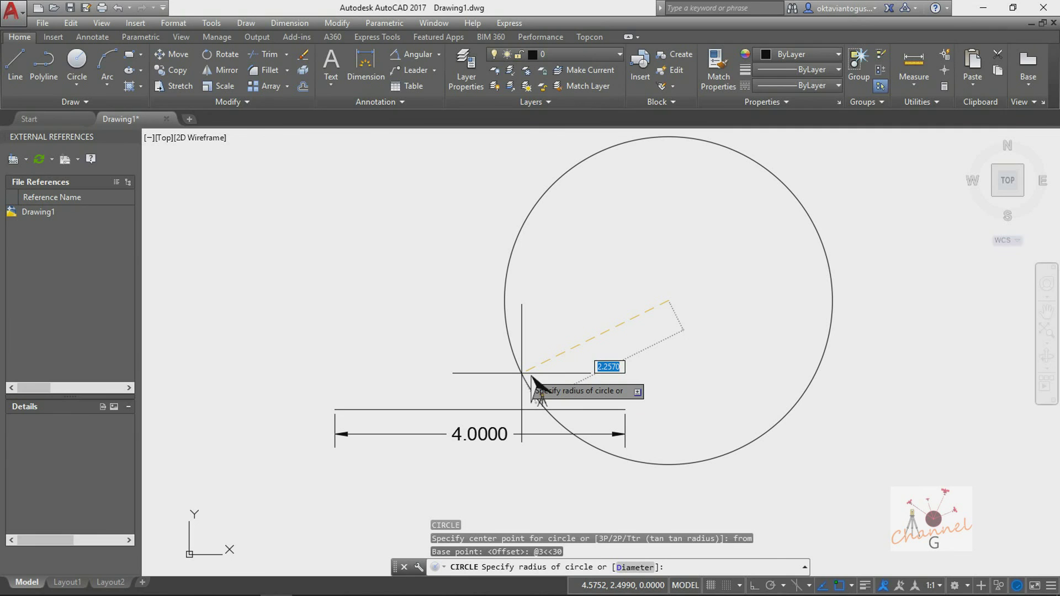
{"action": "type", "text": "2"}
{"action": "key", "text": "Return"}
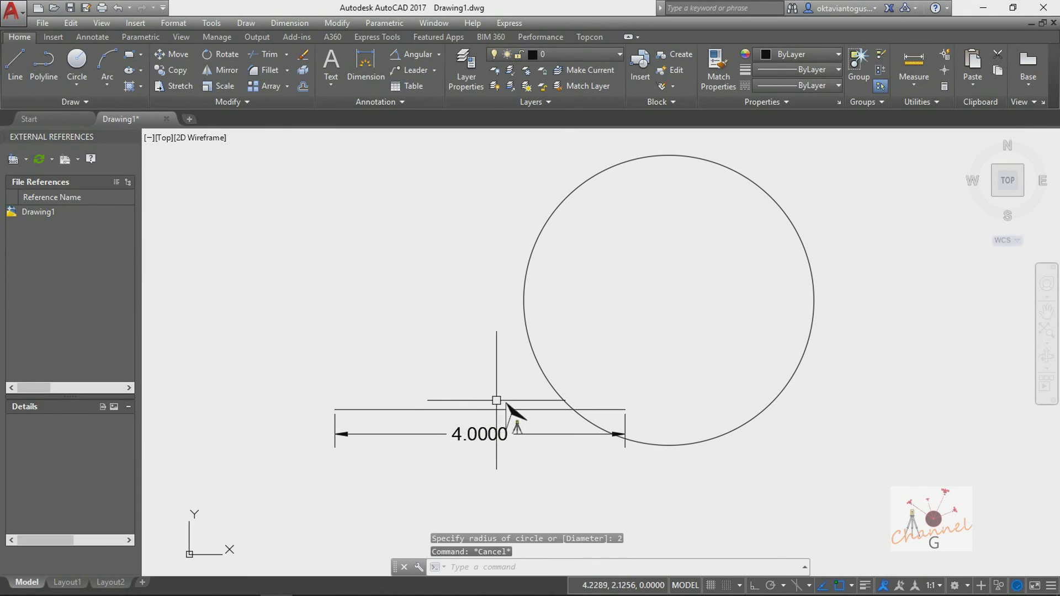
{"action": "type", "text": "l"}
{"action": "key", "text": "Return"}
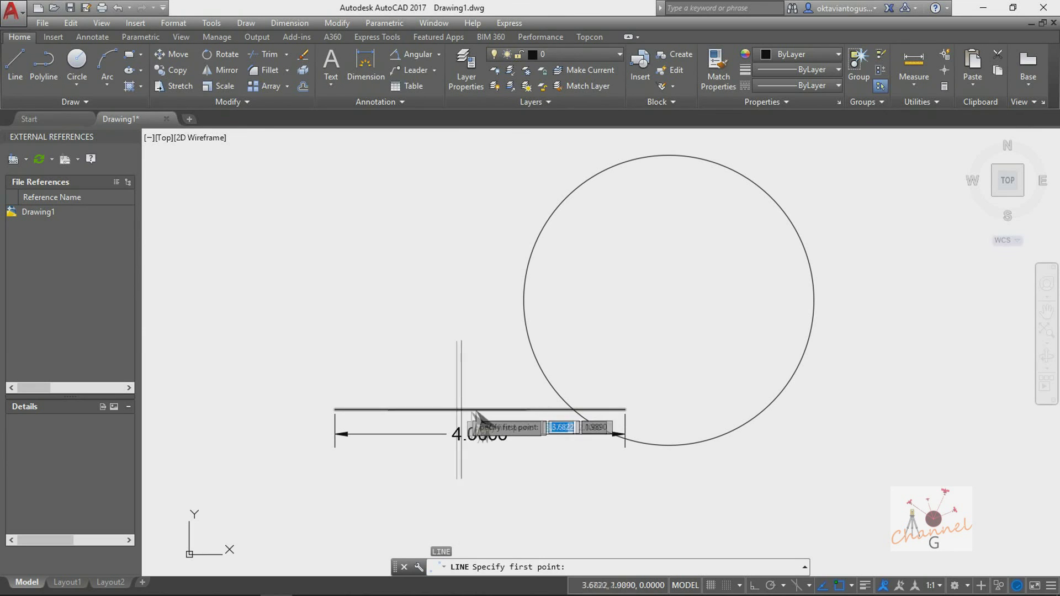
{"action": "left_click", "coordinate": [479, 410]}
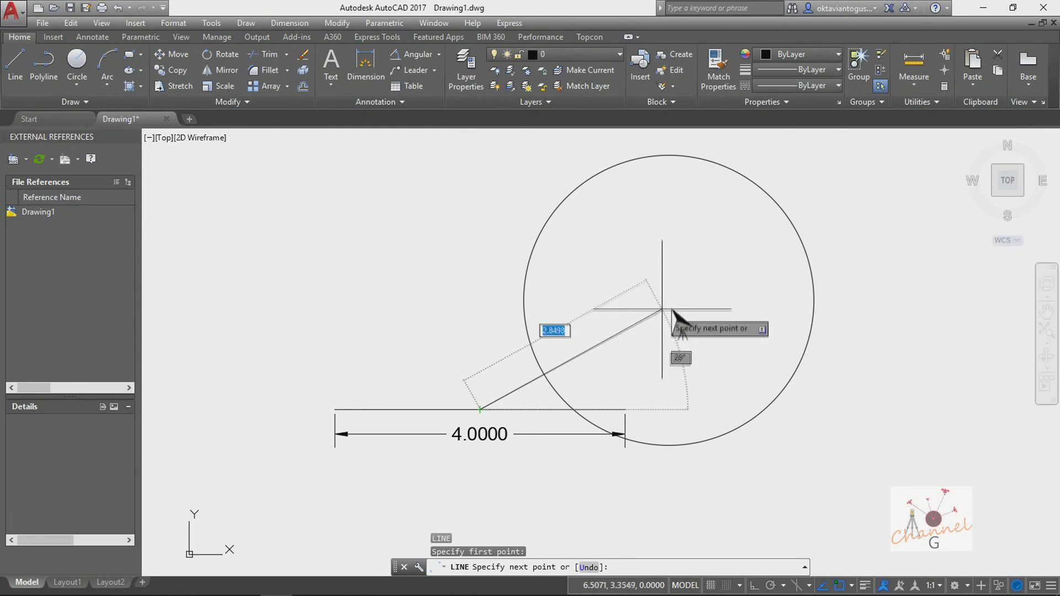
{"action": "key", "text": "Escape"}
{"action": "left_click", "coordinate": [584, 188]}
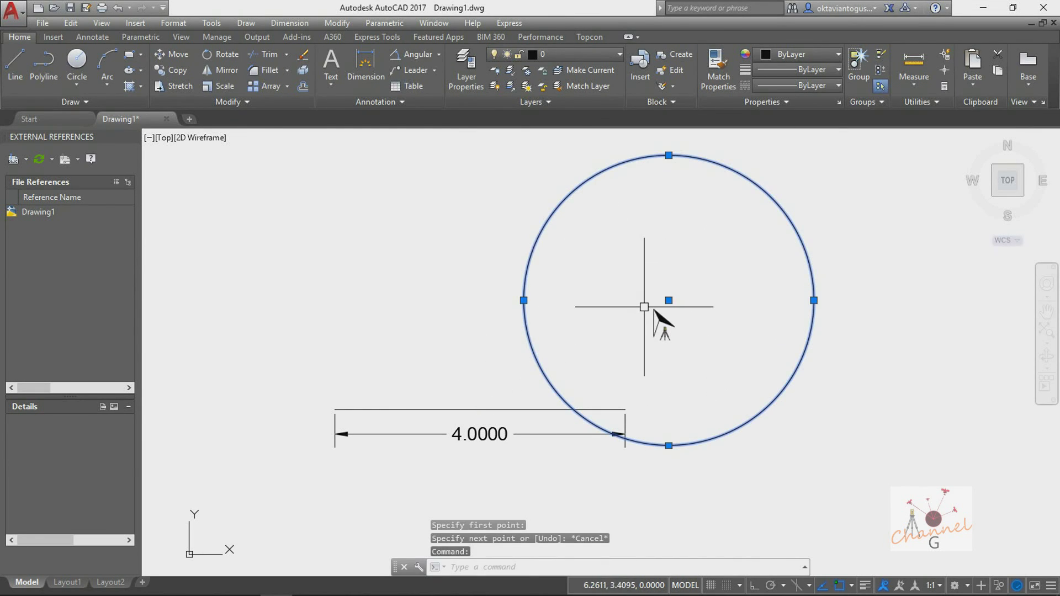
{"action": "type", "text": "l"}
{"action": "key", "text": "Return"}
{"action": "key", "text": "Escape"}
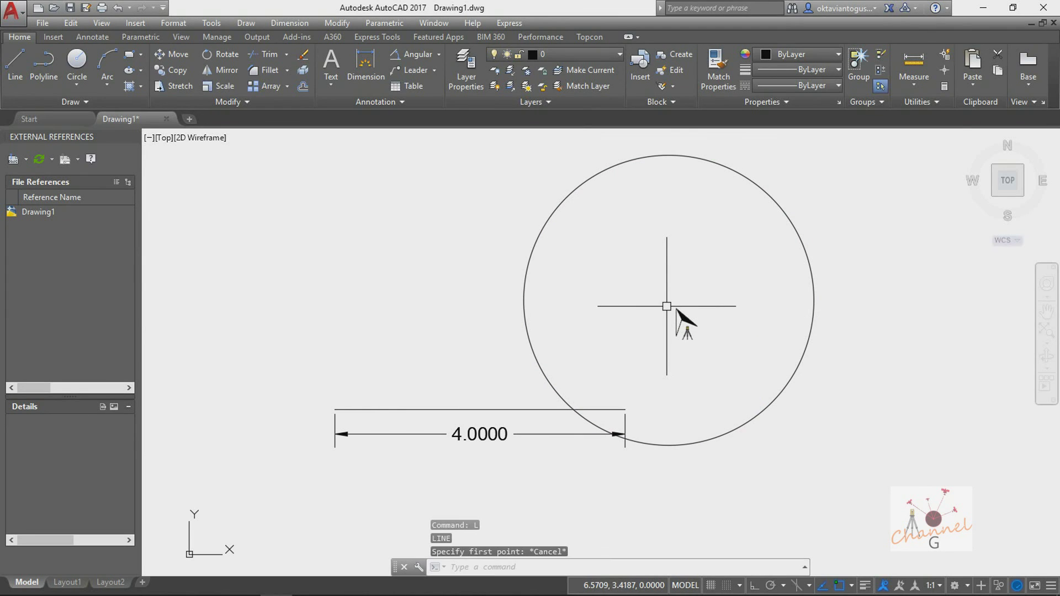
- Enable the Geometric Center object snap mode in the Drafting Settings and accept the change
{"action": "type", "text": "ds"}
{"action": "key", "text": "Return"}
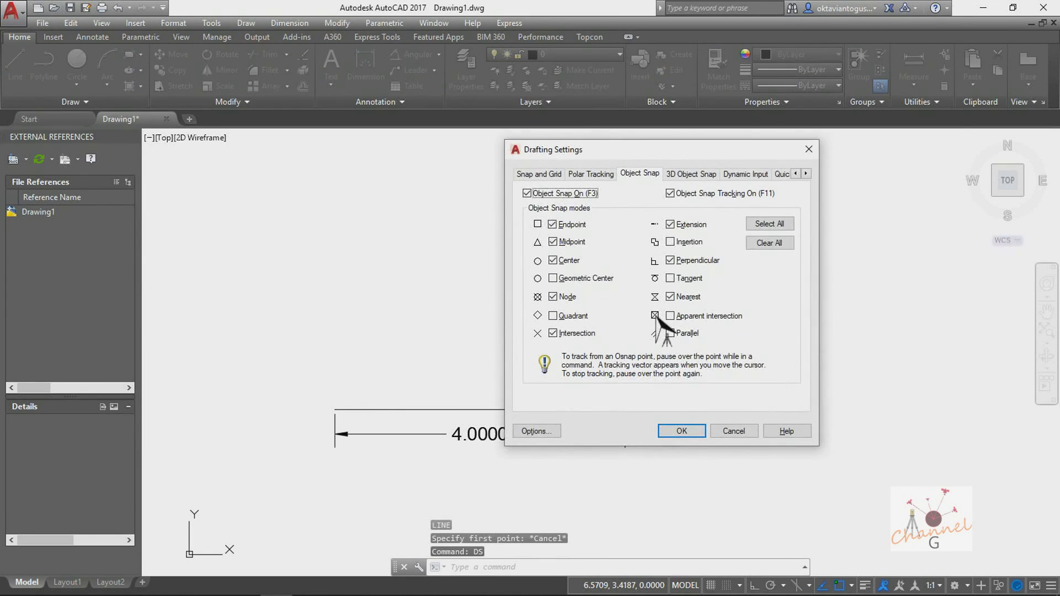
{"action": "left_click", "coordinate": [570, 278]}
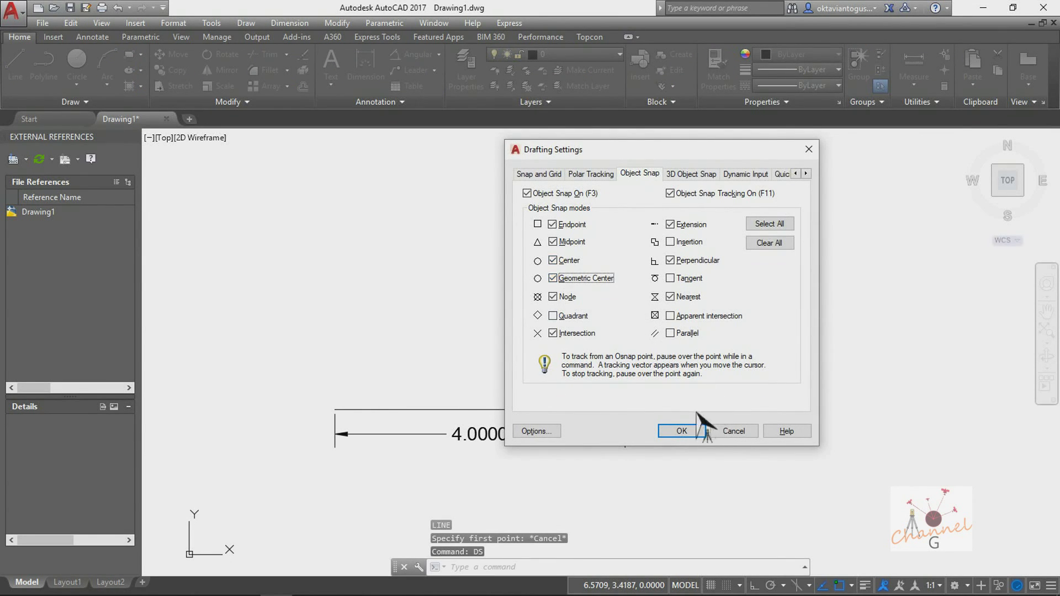
{"action": "left_click", "coordinate": [682, 431]}
- Draw a line from the circle's center to the horizontal line's midpoint and end the Line command
{"action": "left_click", "coordinate": [783, 214]}
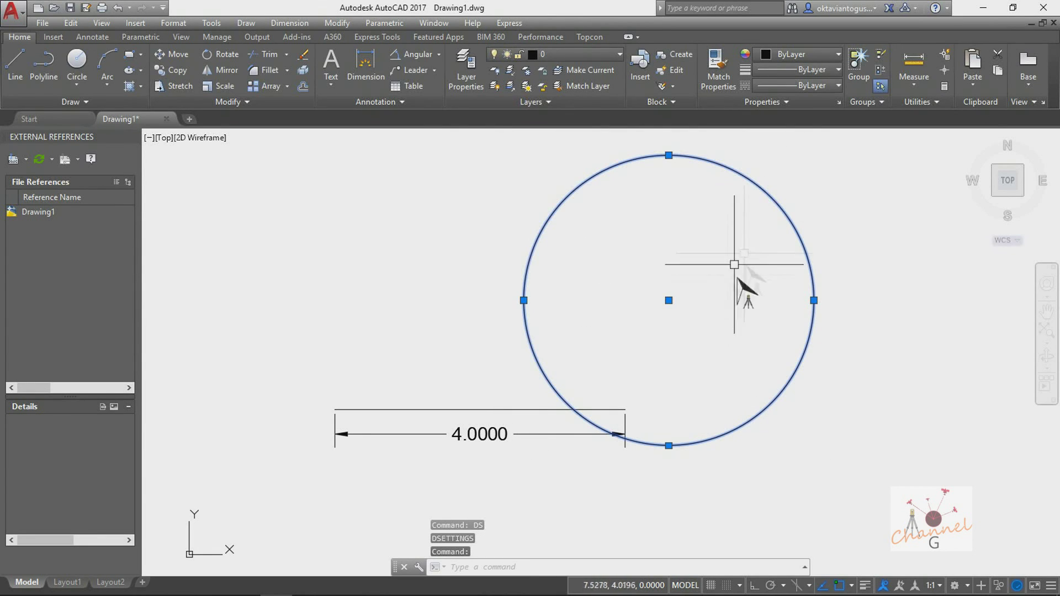
{"action": "type", "text": "l"}
{"action": "key", "text": "Return"}
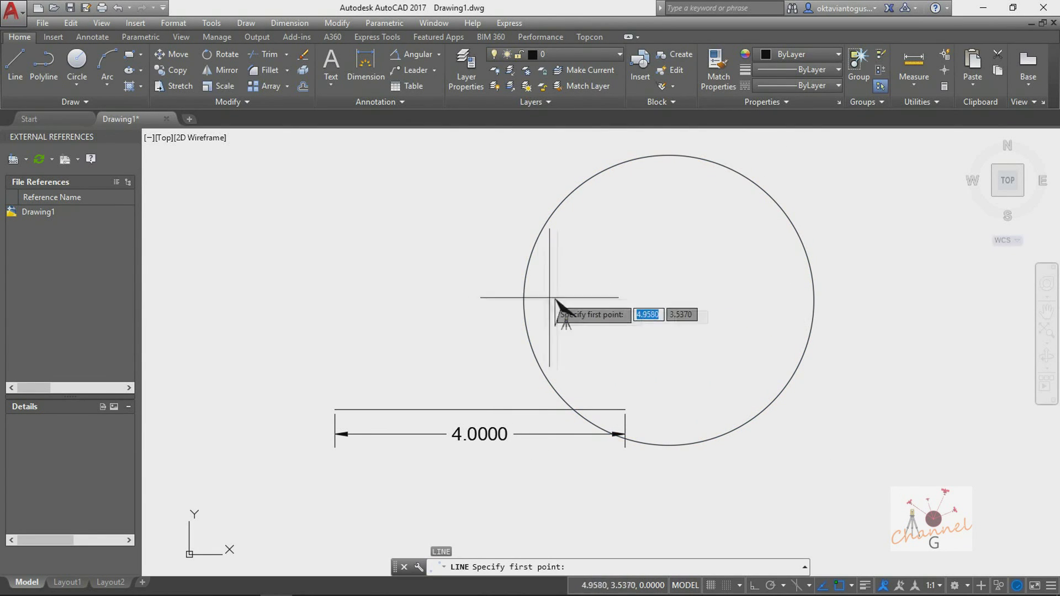
{"action": "left_click", "coordinate": [673, 302]}
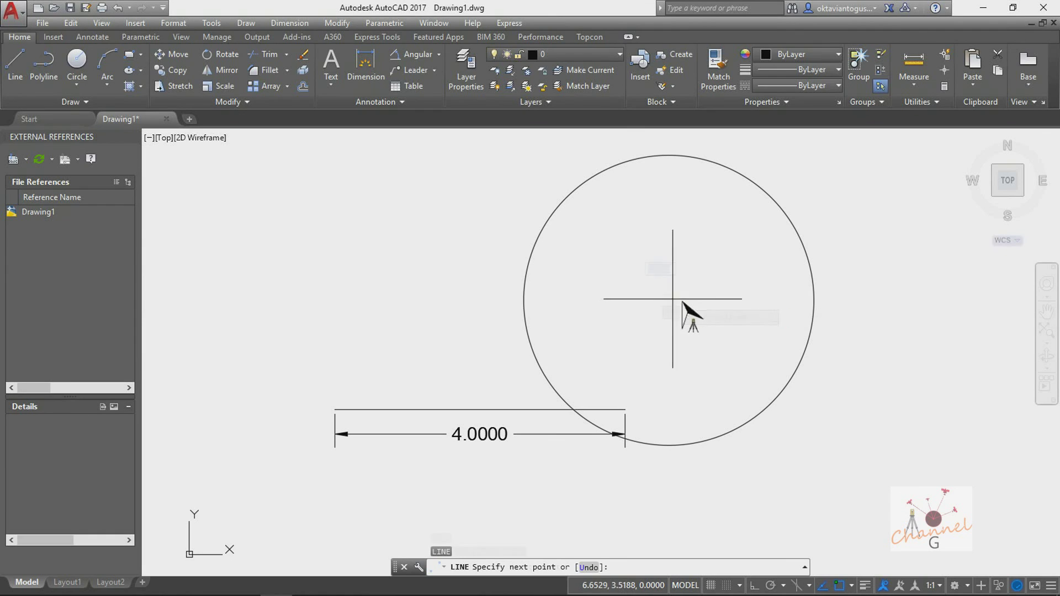
{"action": "left_click", "coordinate": [480, 409]}
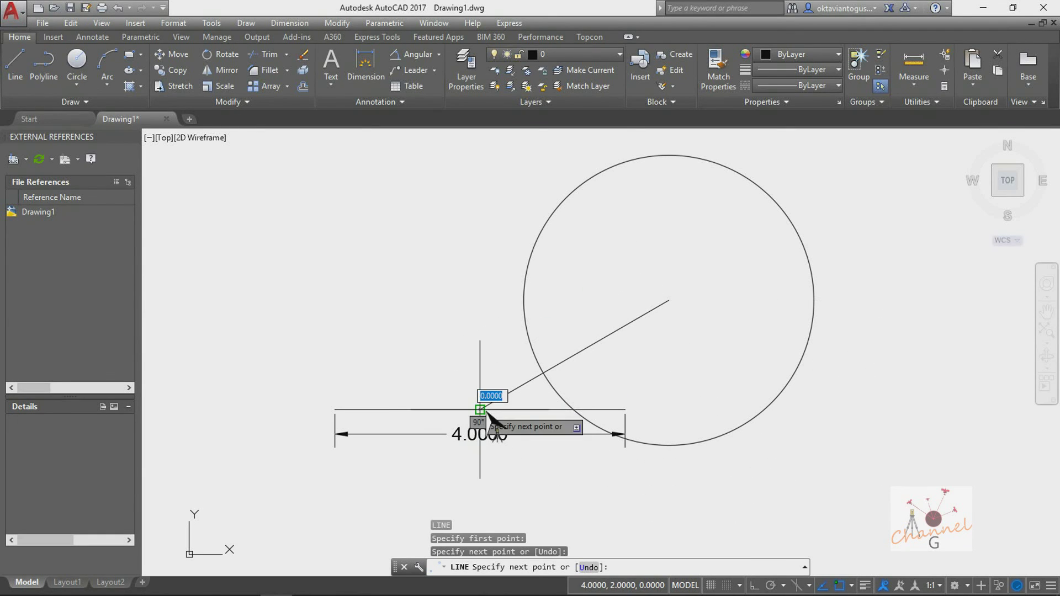
{"action": "key", "text": "Escape"}
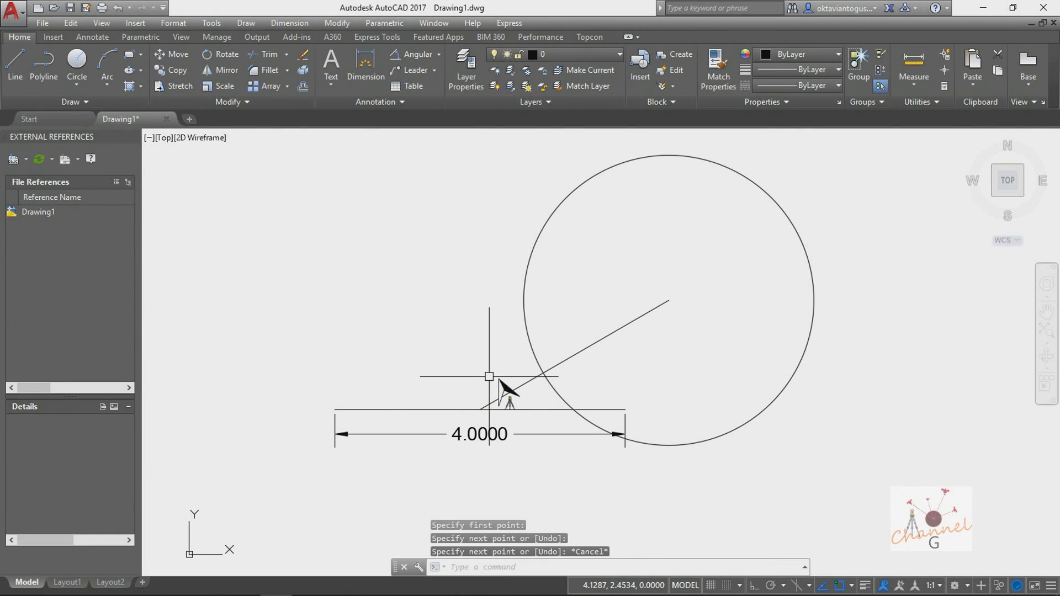
{"action": "key", "text": "Escape"}
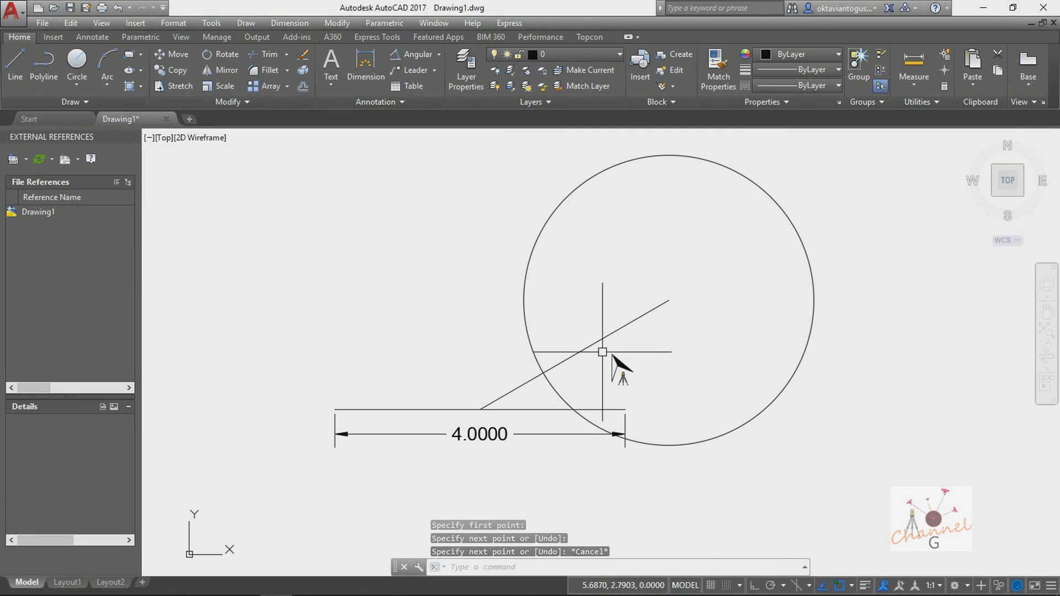
- Add an angular dimension between the inclined and horizontal lines, placing its arc on the right side inside the circle
{"action": "left_click", "coordinate": [409, 57]}
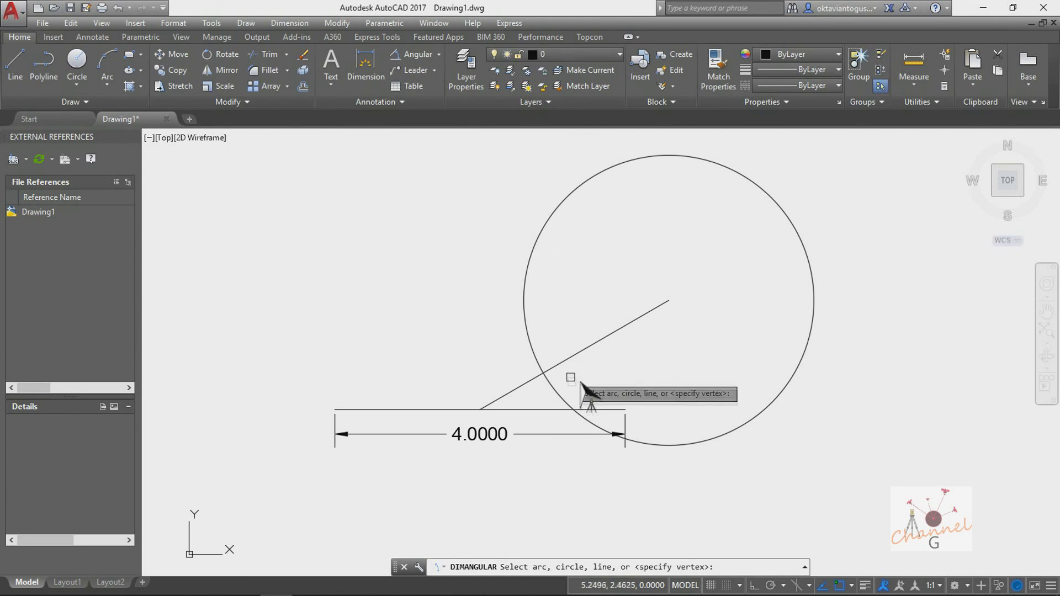
{"action": "left_click", "coordinate": [580, 351]}
{"action": "left_click", "coordinate": [600, 409]}
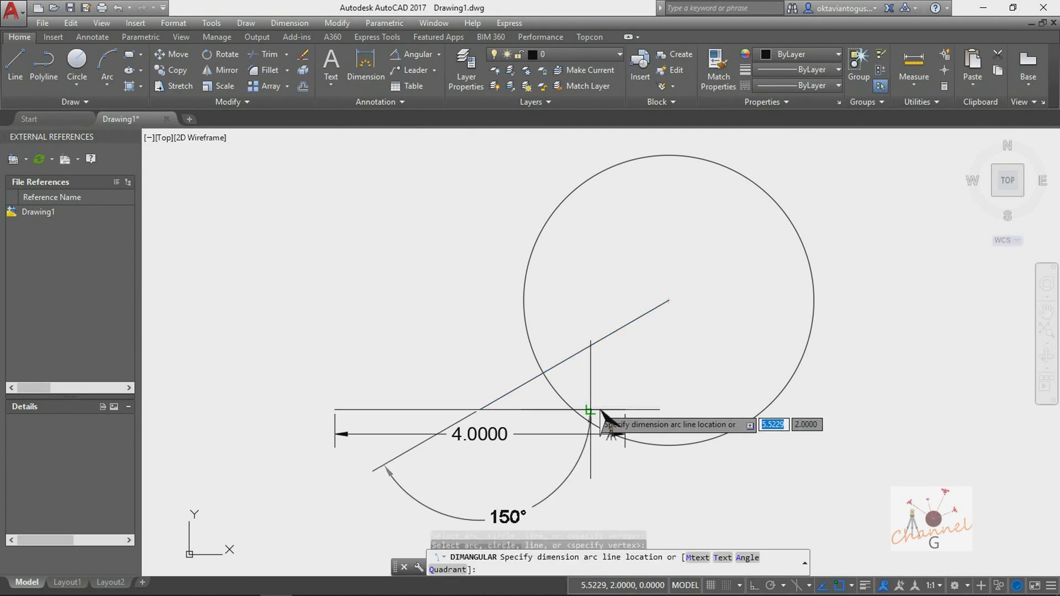
{"action": "left_click", "coordinate": [666, 399]}
{"action": "key", "text": "Escape"}
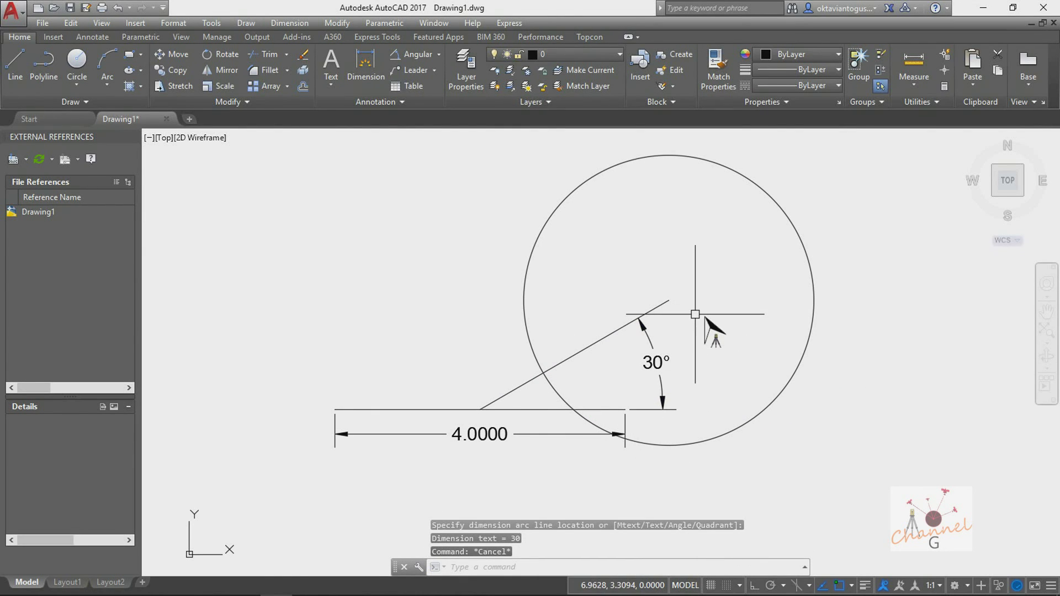
- Add a radius dimension to the circle, placing its text inside the circle above the center
{"action": "left_click", "coordinate": [439, 54]}
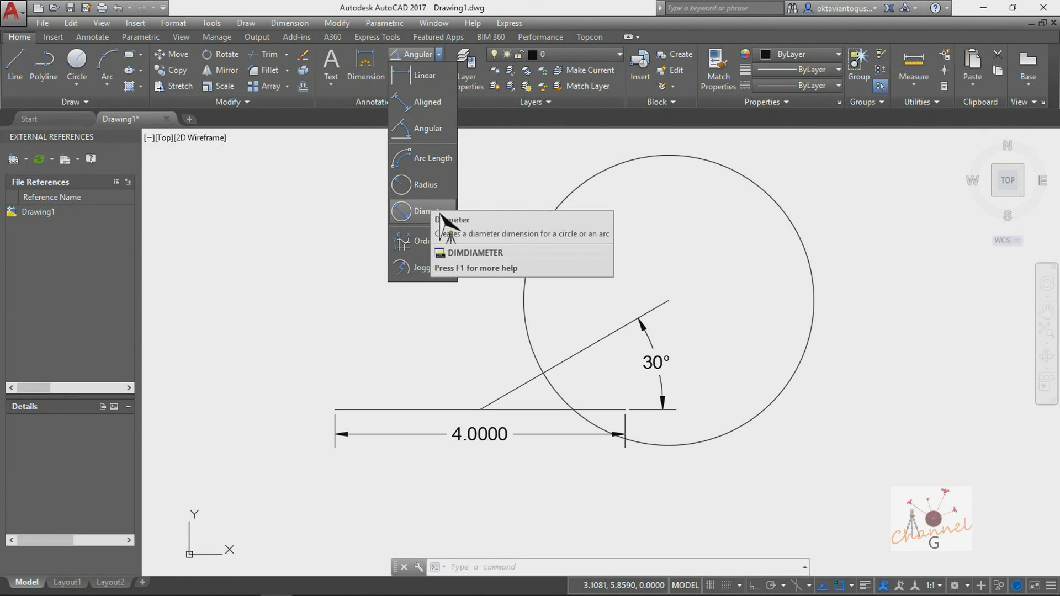
{"action": "left_click", "coordinate": [424, 184]}
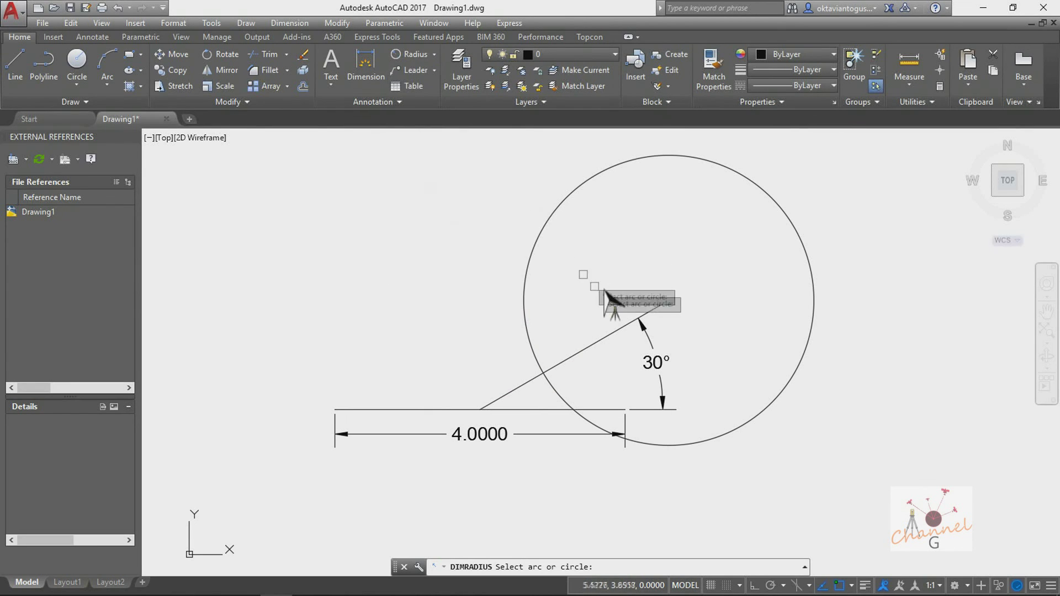
{"action": "left_click", "coordinate": [526, 265]}
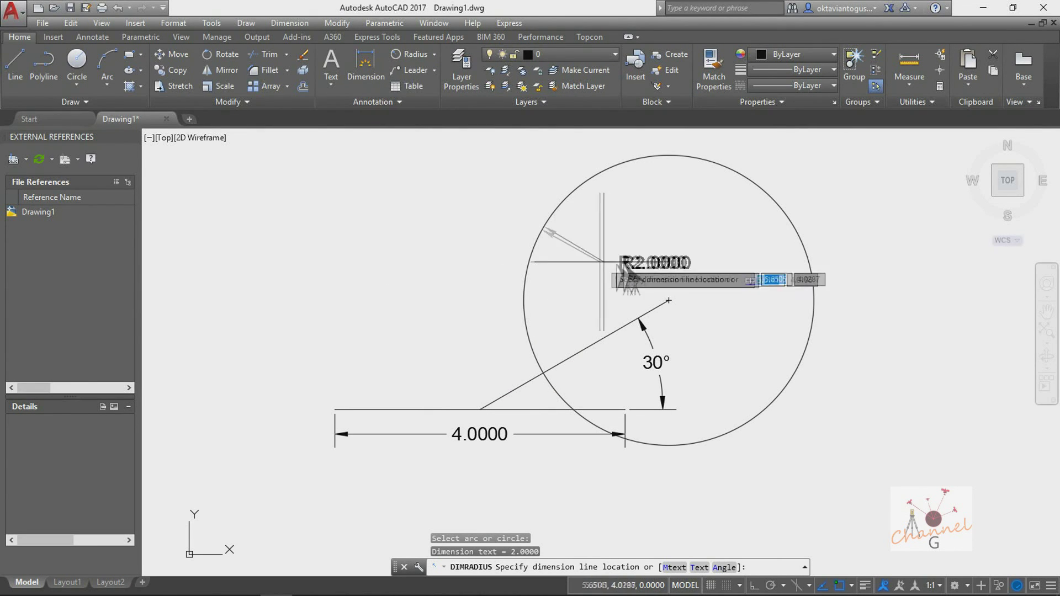
{"action": "left_click", "coordinate": [645, 268]}
{"action": "key", "text": "Escape"}
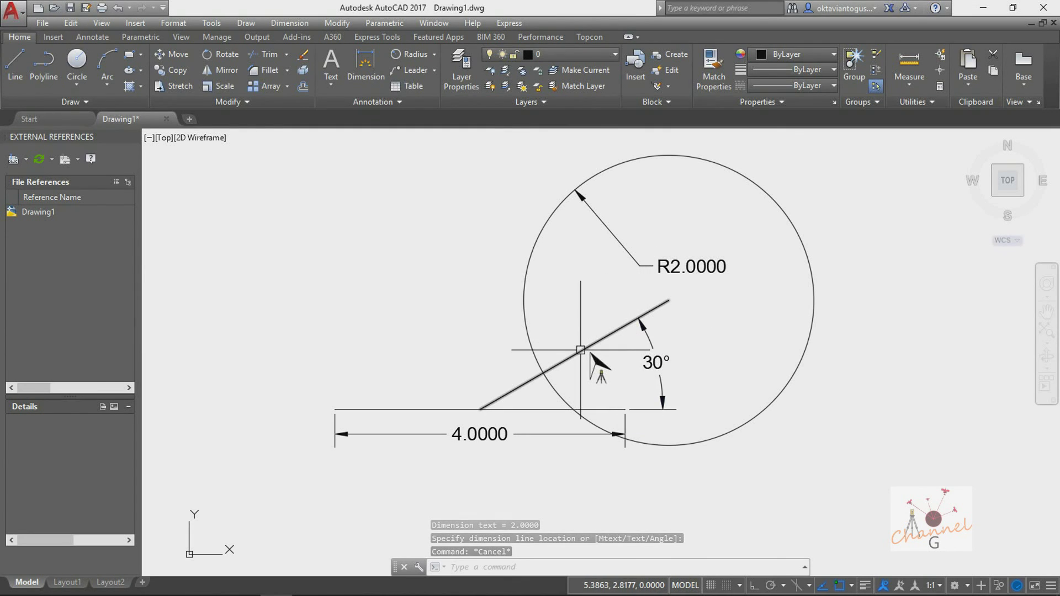
- Draw another line over the inclined one, from the circle's center to the horizontal line's midpoint, and end the command
{"action": "type", "text": "l"}
{"action": "key", "text": "Return"}
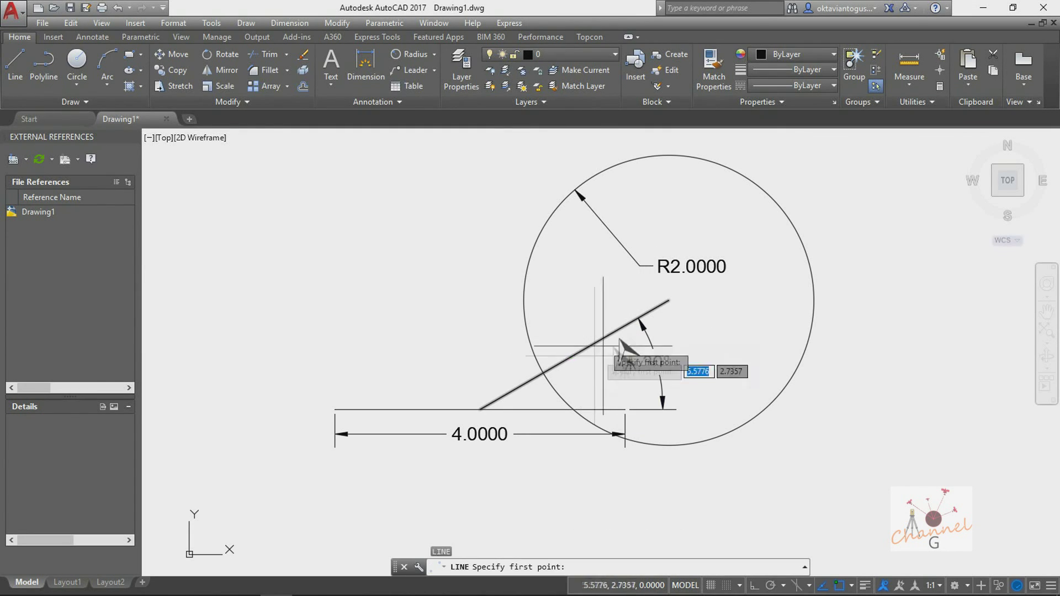
{"action": "left_click", "coordinate": [668, 300]}
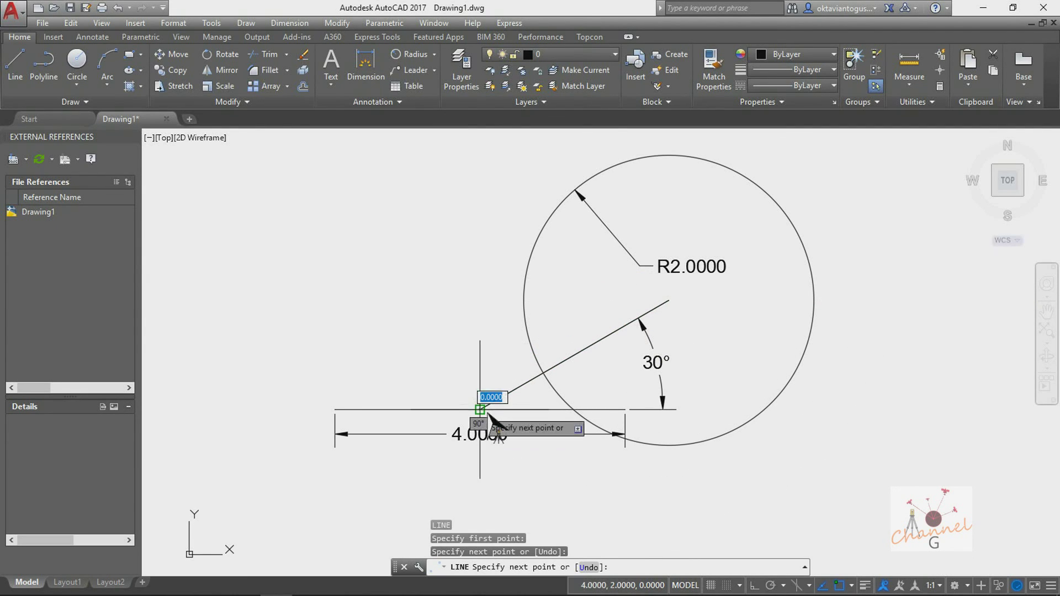
{"action": "left_click", "coordinate": [472, 381]}
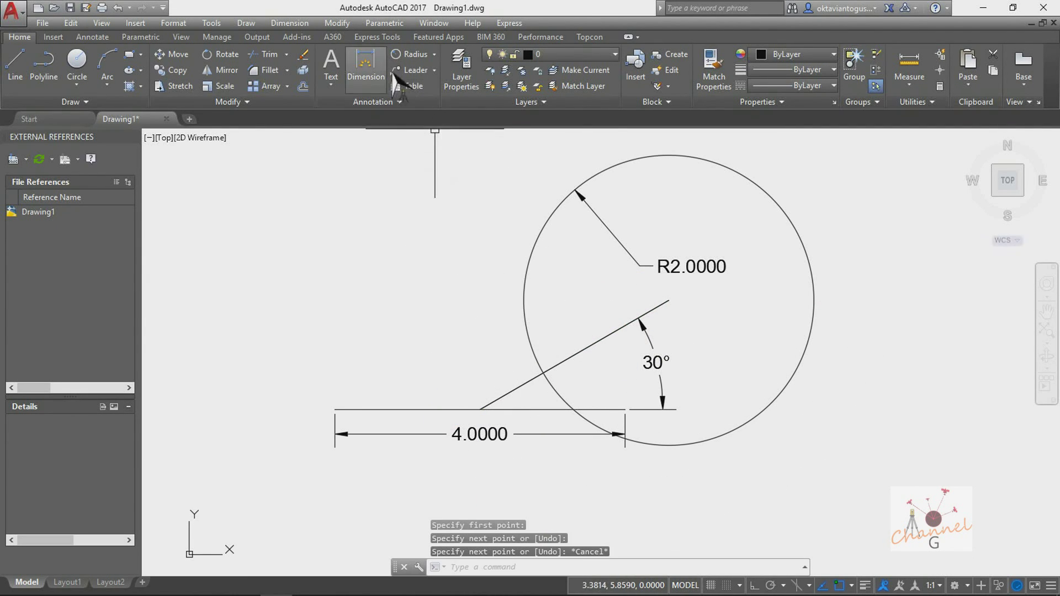
- Add an aligned dimension to the inclined line between its two endpoints, placing it above the line, and end the Dimension command
{"action": "left_click", "coordinate": [366, 65]}
{"action": "key", "text": "Return"}
{"action": "left_click", "coordinate": [669, 300]}
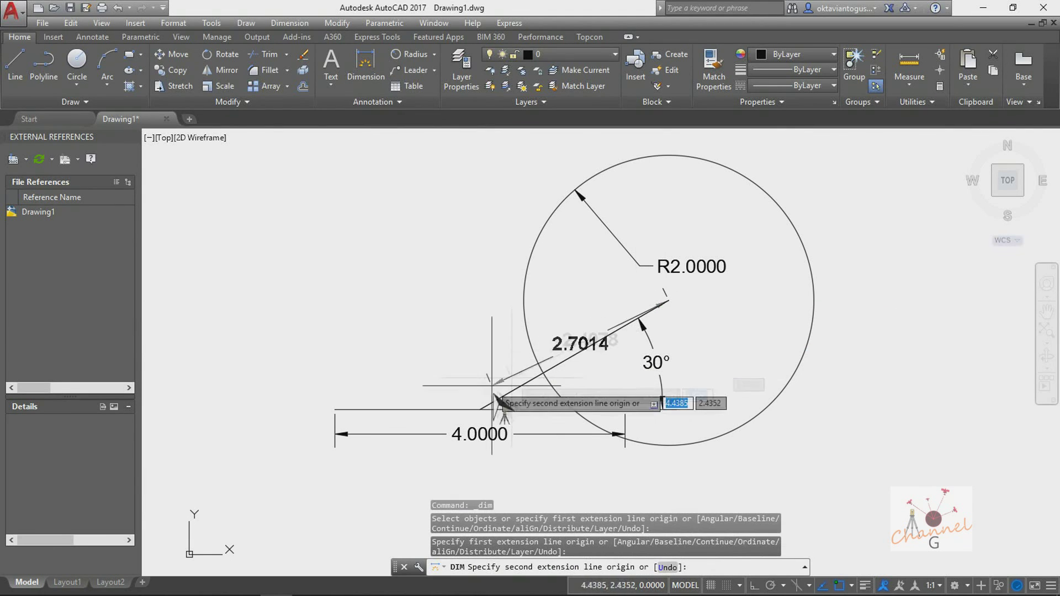
{"action": "left_click", "coordinate": [480, 412]}
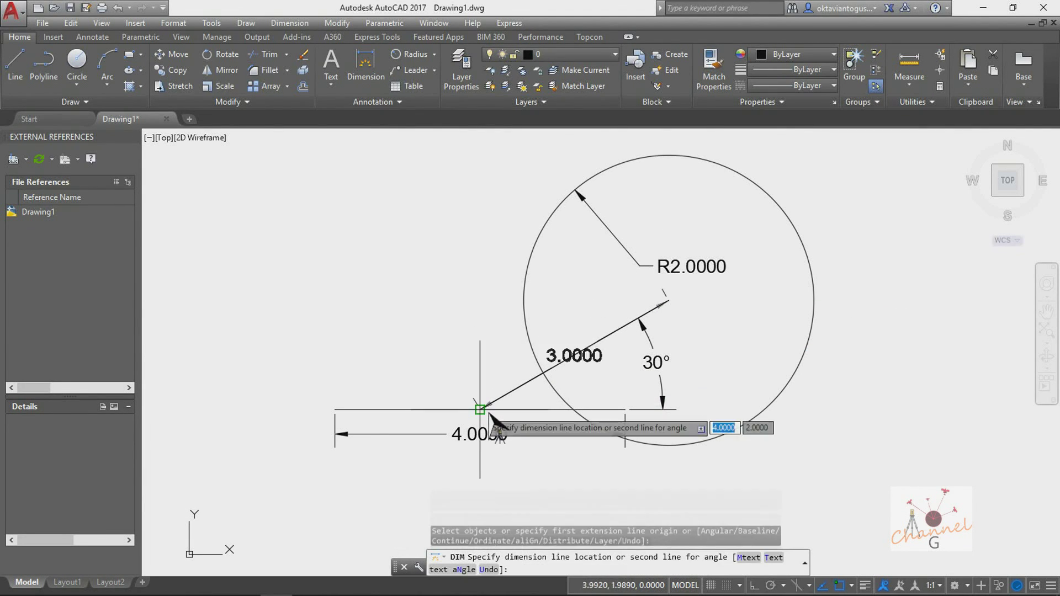
{"action": "left_click", "coordinate": [495, 374]}
{"action": "key", "text": "Escape"}
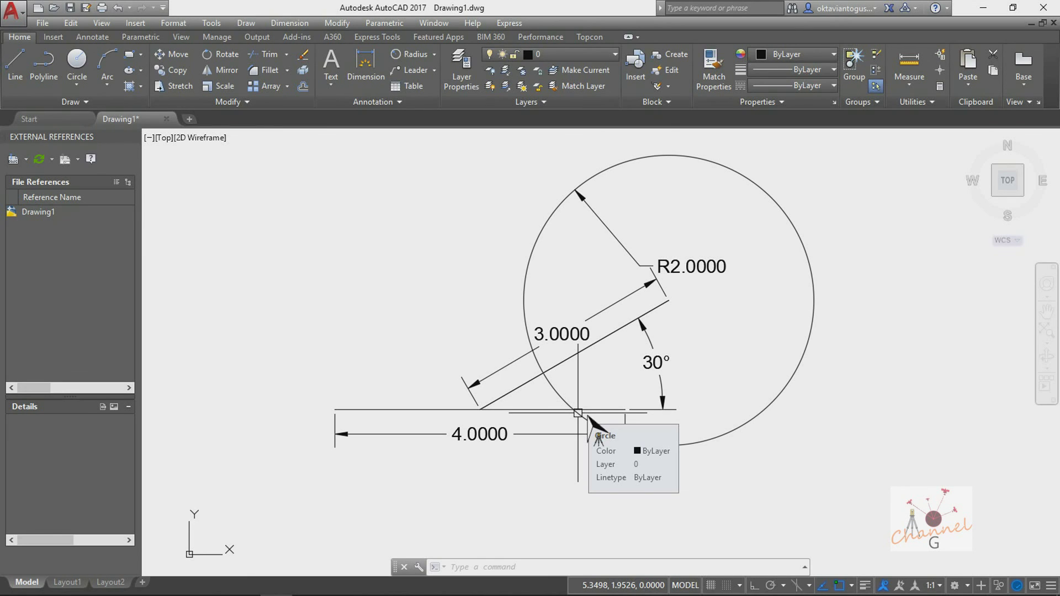
{"action": "key", "text": "Escape"}
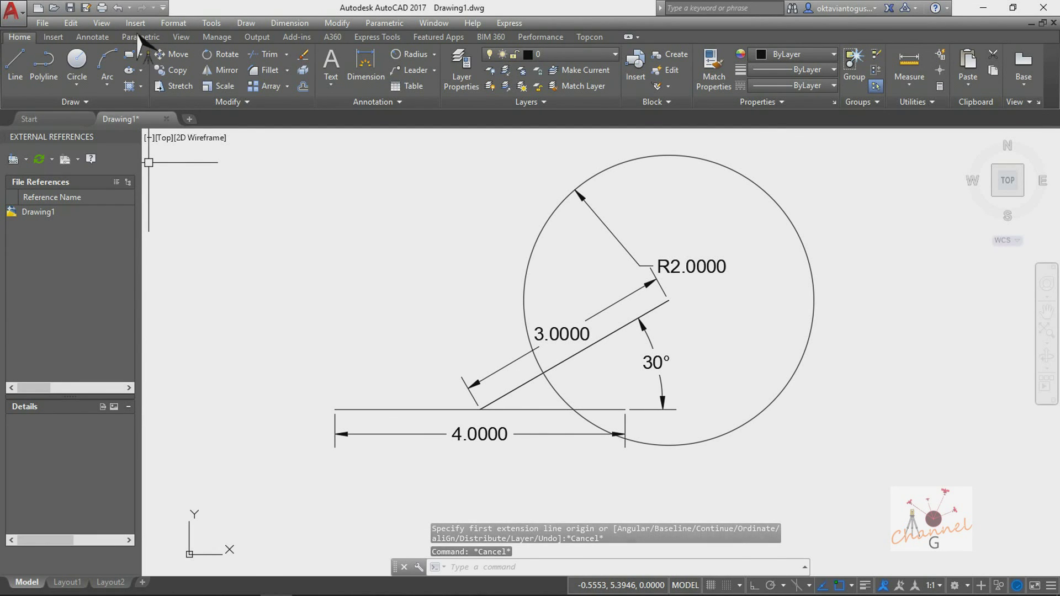
- Query the coordinates of the horizontal line's left endpoint with the ID Point inquiry
{"action": "left_click", "coordinate": [212, 23]}
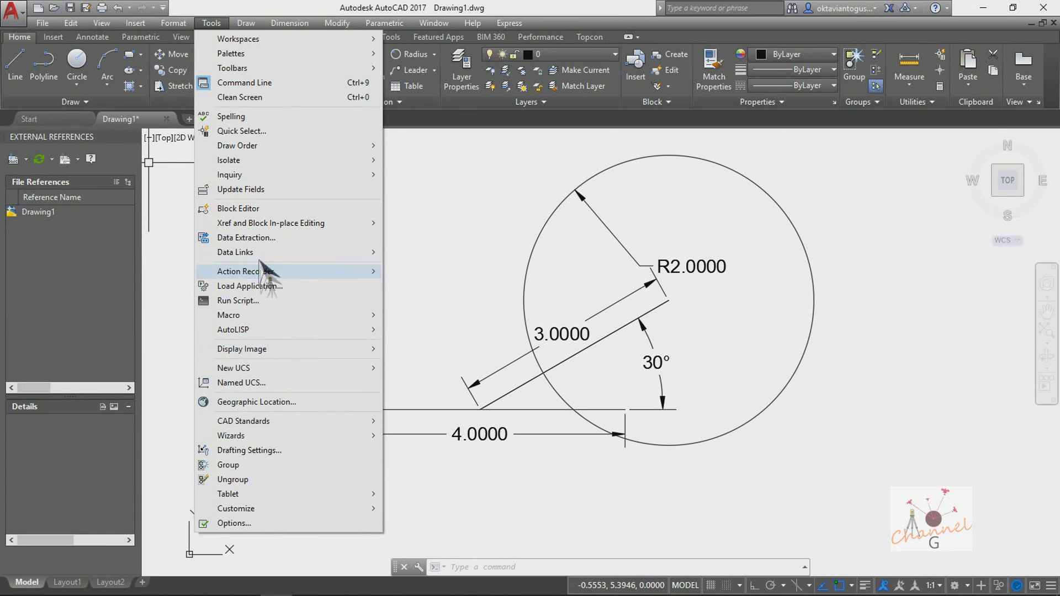
{"action": "mouse_move", "coordinate": [342, 177]}
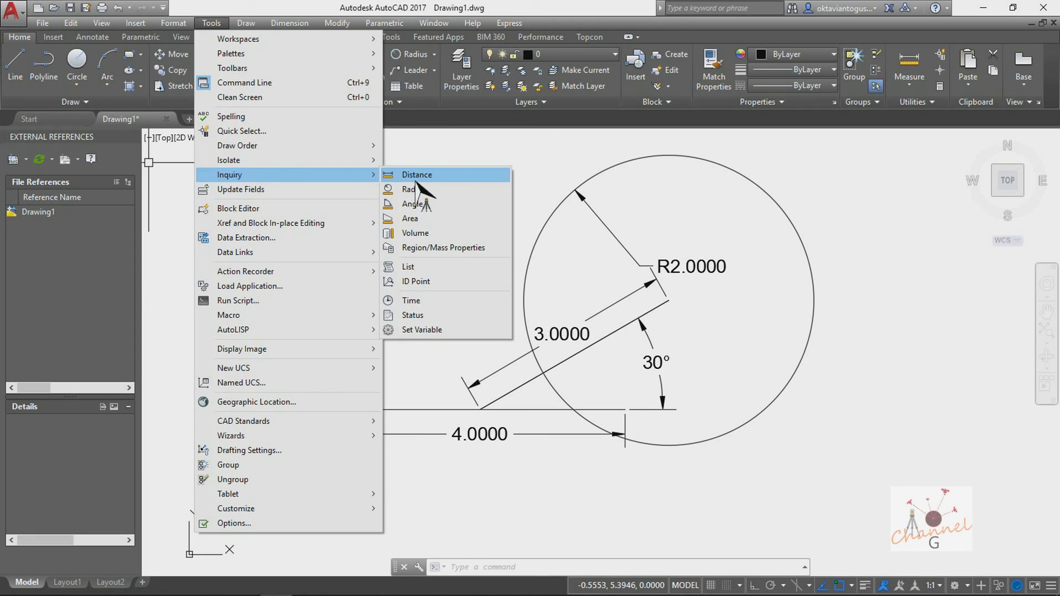
{"action": "left_click", "coordinate": [416, 281]}
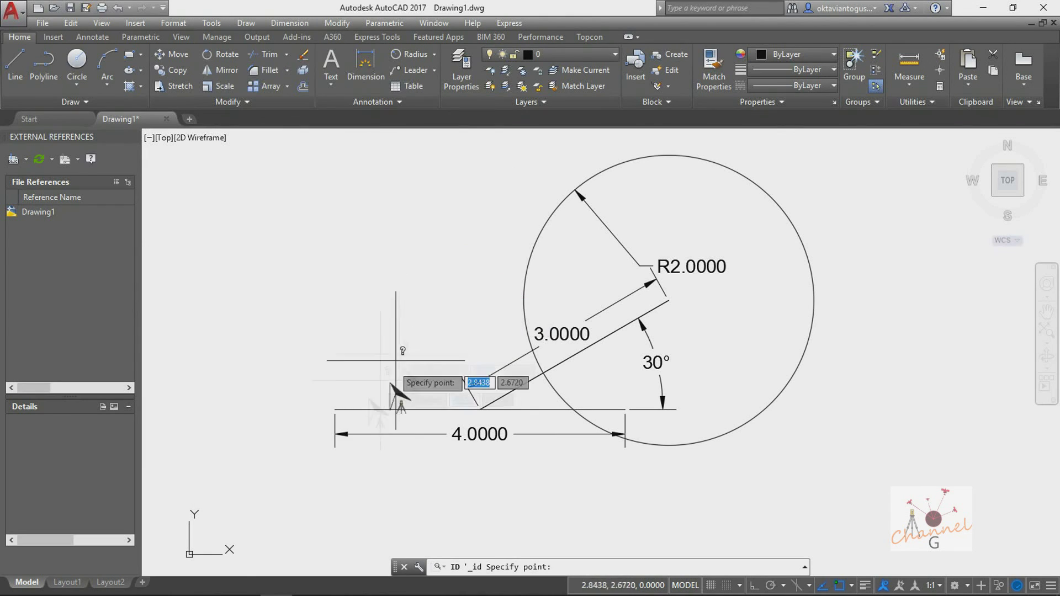
{"action": "left_click", "coordinate": [334, 409]}
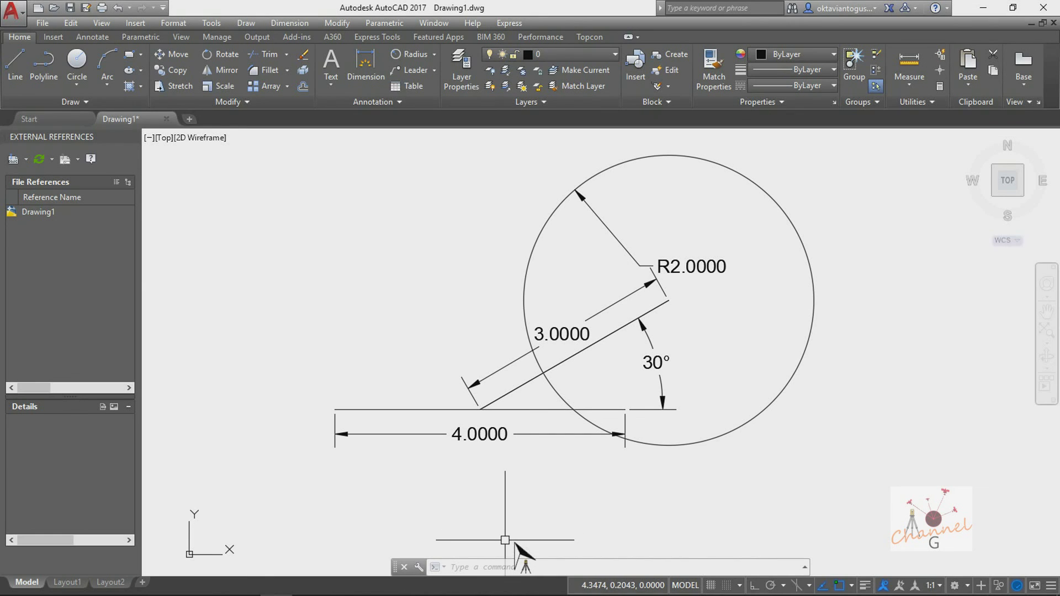
{"action": "mouse_move", "coordinate": [539, 579]}
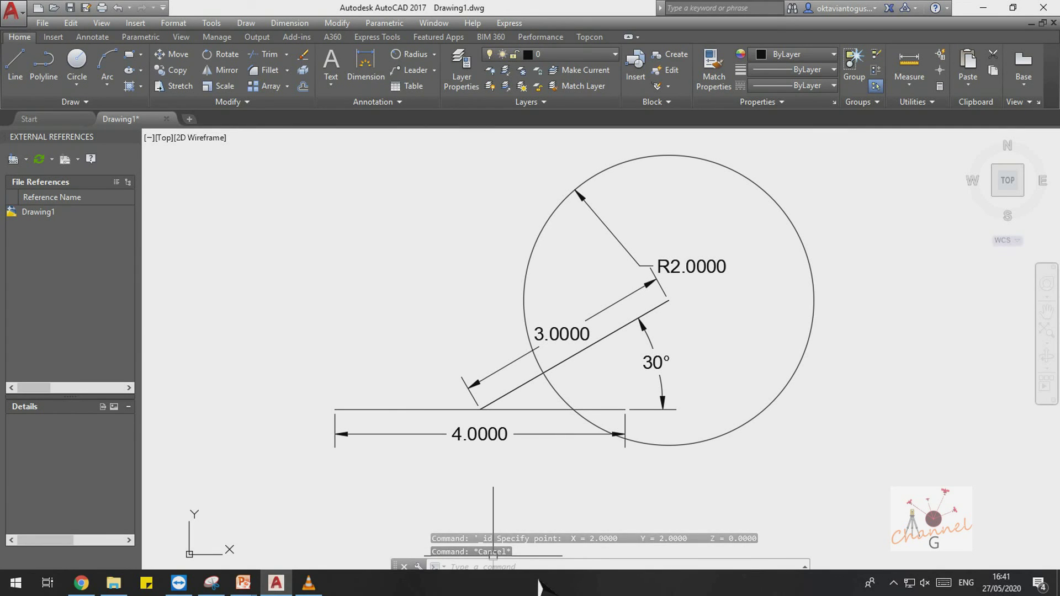
{"action": "type", "text": "l"}
{"action": "key", "text": "Return"}
{"action": "key", "text": "Escape"}
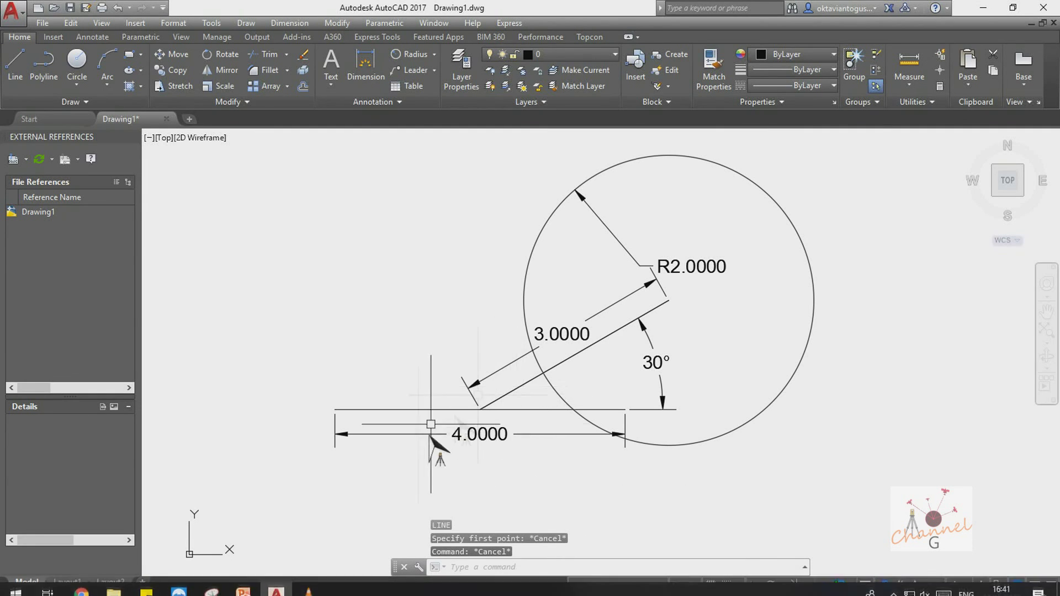
{"action": "scroll", "coordinate": [406, 319], "scroll_direction": "down", "scroll_amount": 4}
{"action": "key", "text": "Return"}
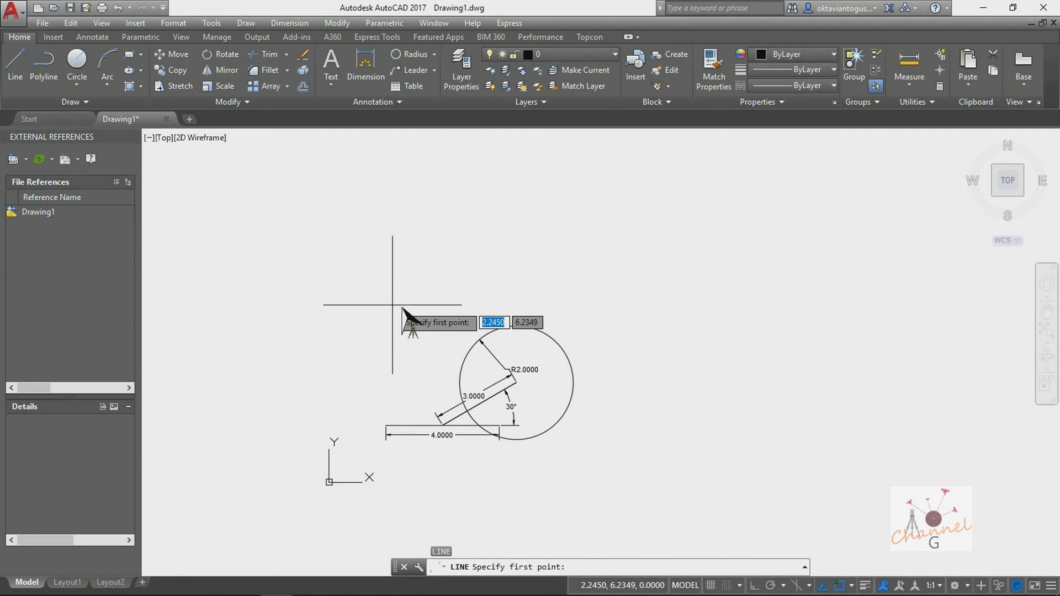
{"action": "key", "text": "F8"}
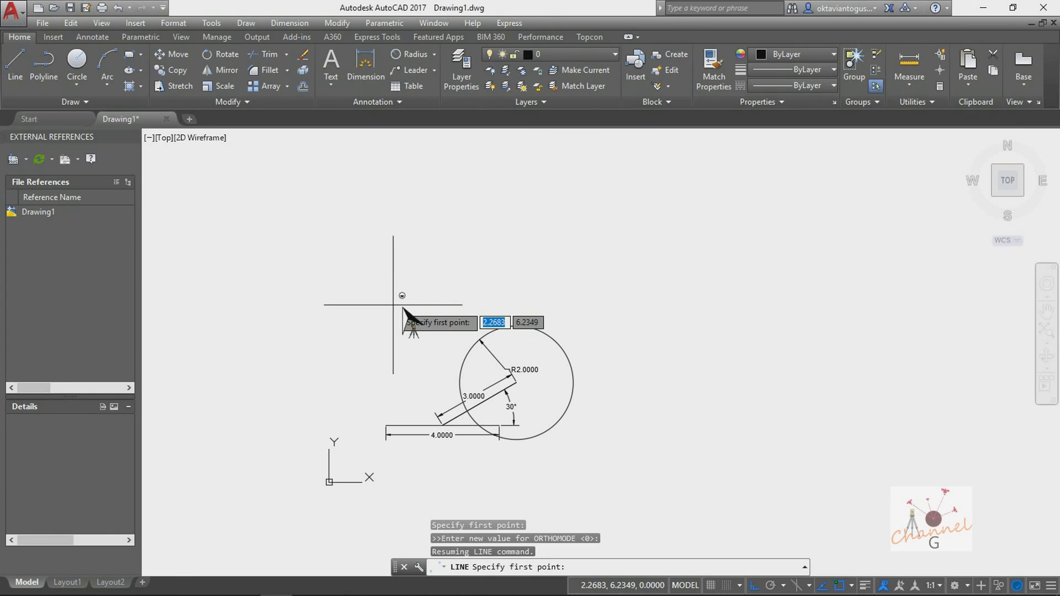
{"action": "type", "text": "@"}
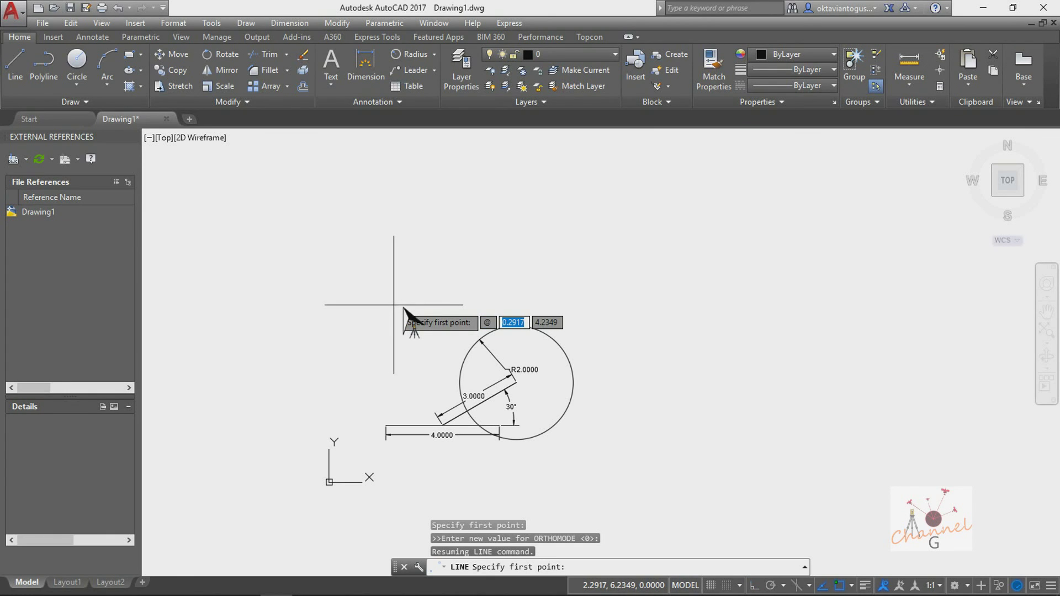
{"action": "key", "text": "Escape"}
{"action": "key", "text": "Return"}
{"action": "left_click", "coordinate": [381, 260]}
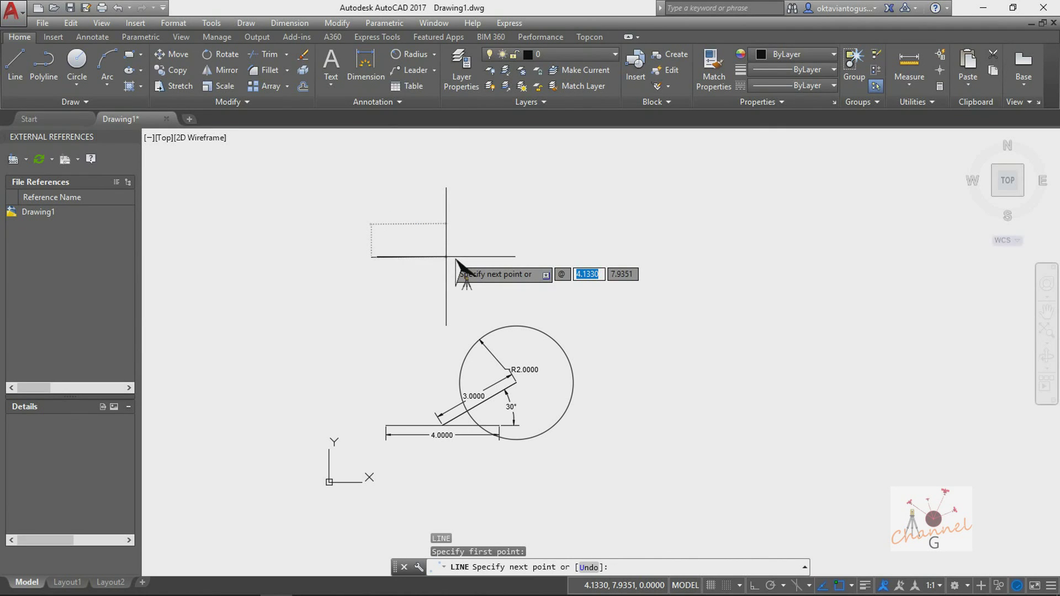
{"action": "type", "text": "10"}
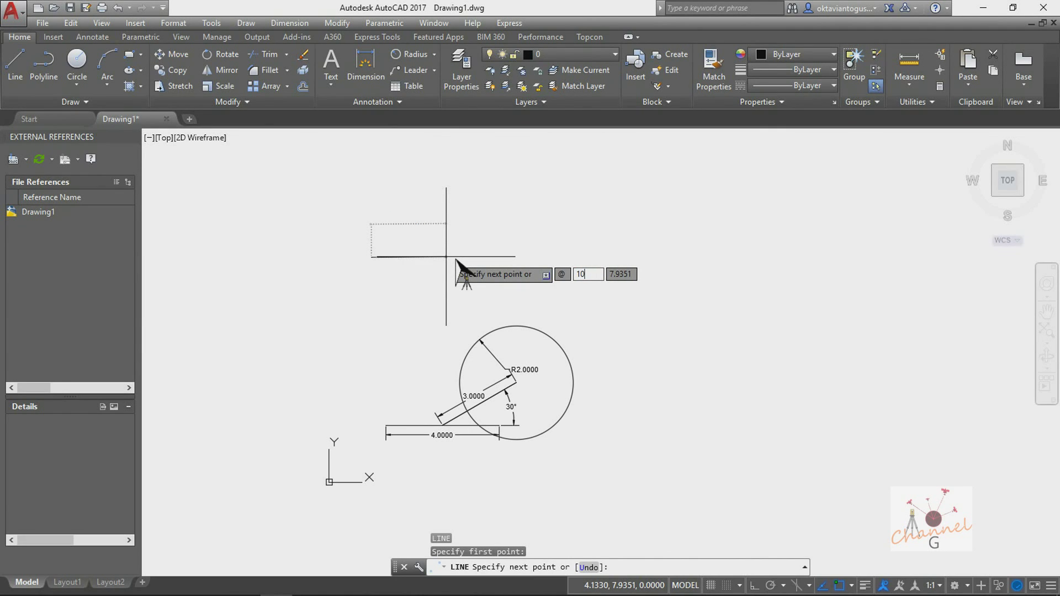
{"action": "type", "text": "<"}
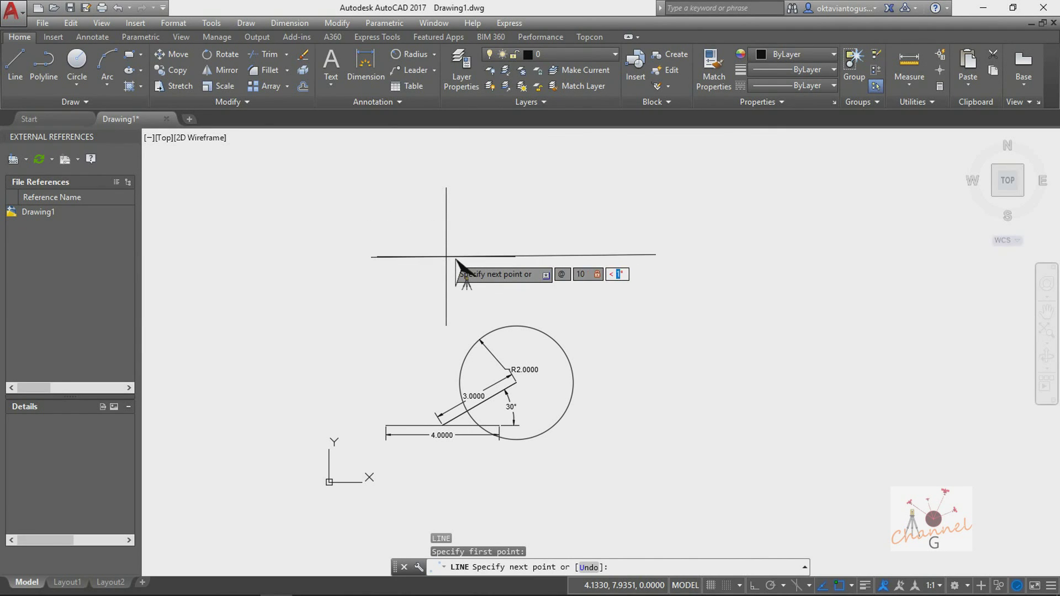
{"action": "type", "text": "180"}
{"action": "key", "text": "Return"}
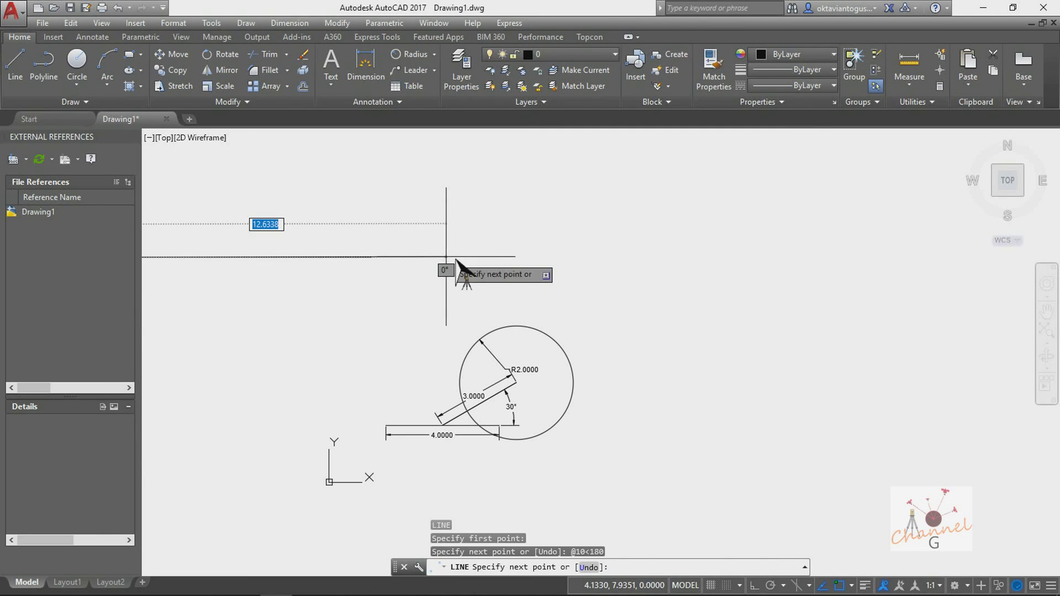
{"action": "scroll", "coordinate": [525, 237], "scroll_direction": "down", "scroll_amount": 4}
{"action": "scroll", "coordinate": [452, 224], "scroll_direction": "up", "scroll_amount": 4}
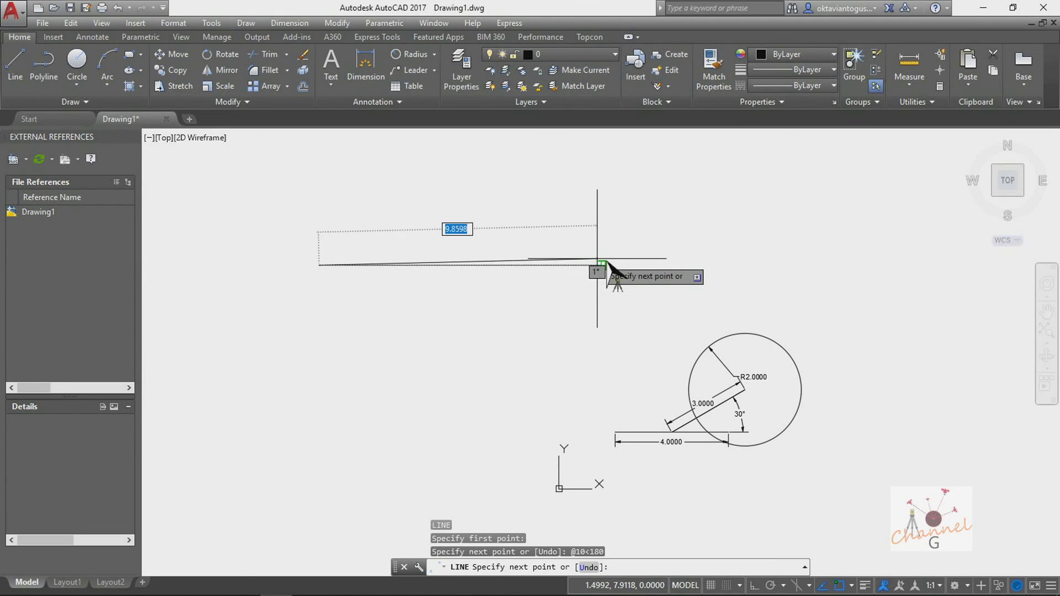
{"action": "key", "text": "Escape"}
- List the properties of the upper horizontal line with the LIST command to check its length and angle
{"action": "left_click", "coordinate": [569, 267]}
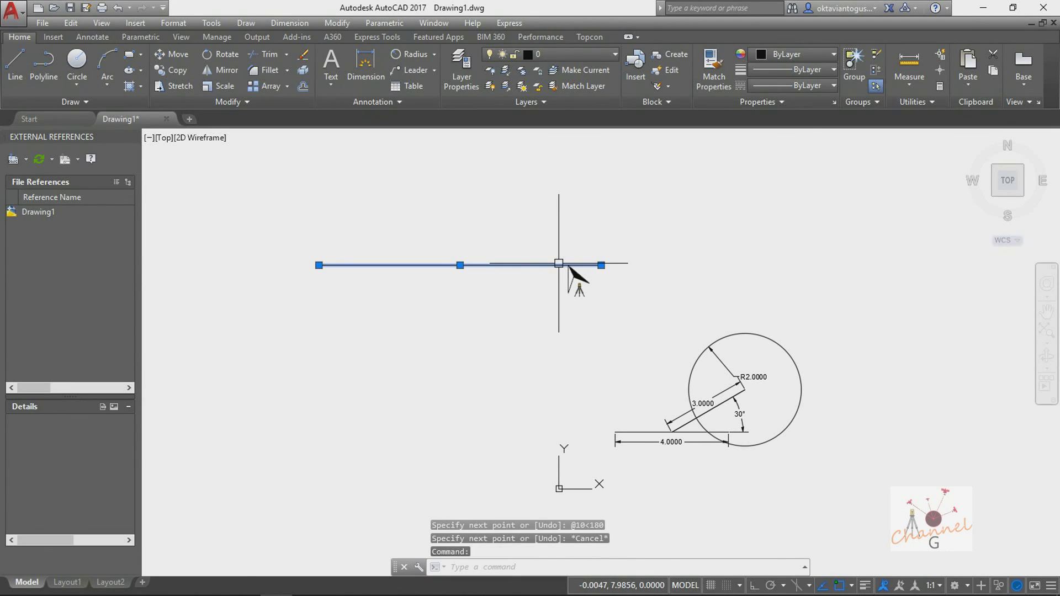
{"action": "key", "text": "Escape"}
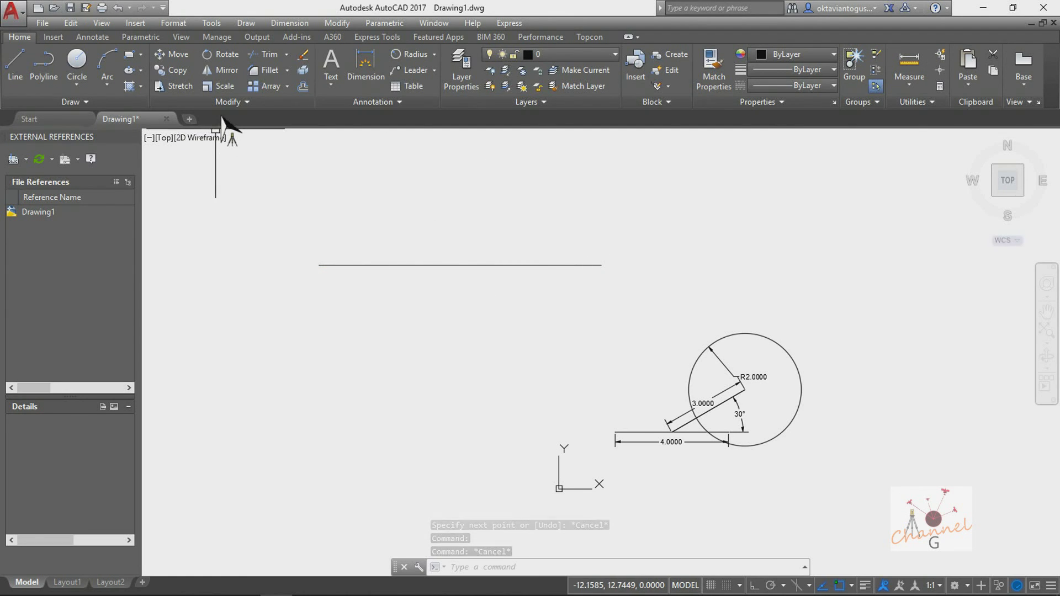
{"action": "type", "text": "-"}
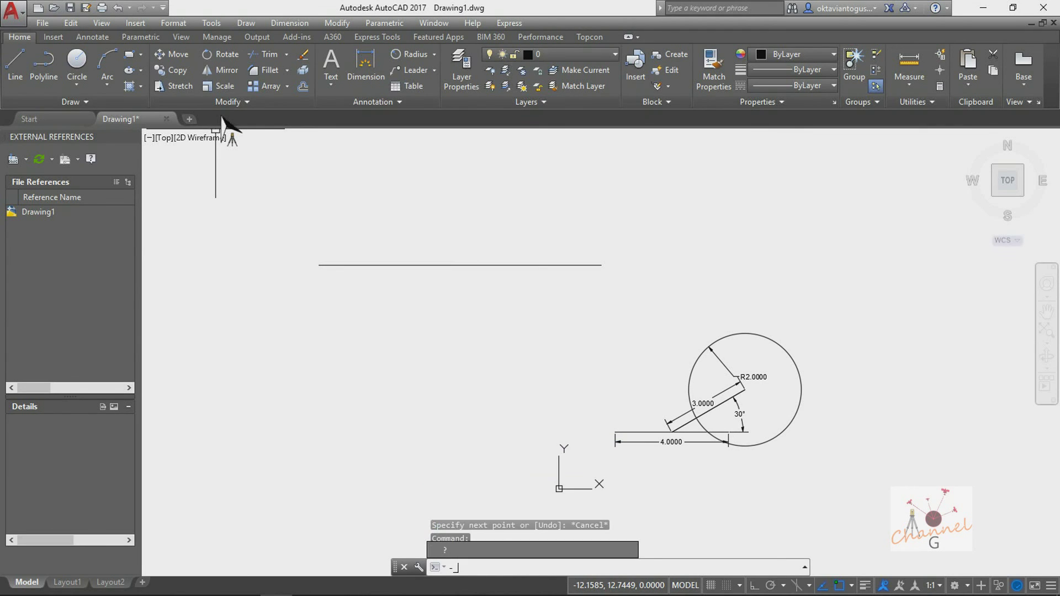
{"action": "key", "text": "BackSpace"}
{"action": "type", "text": "LIST"}
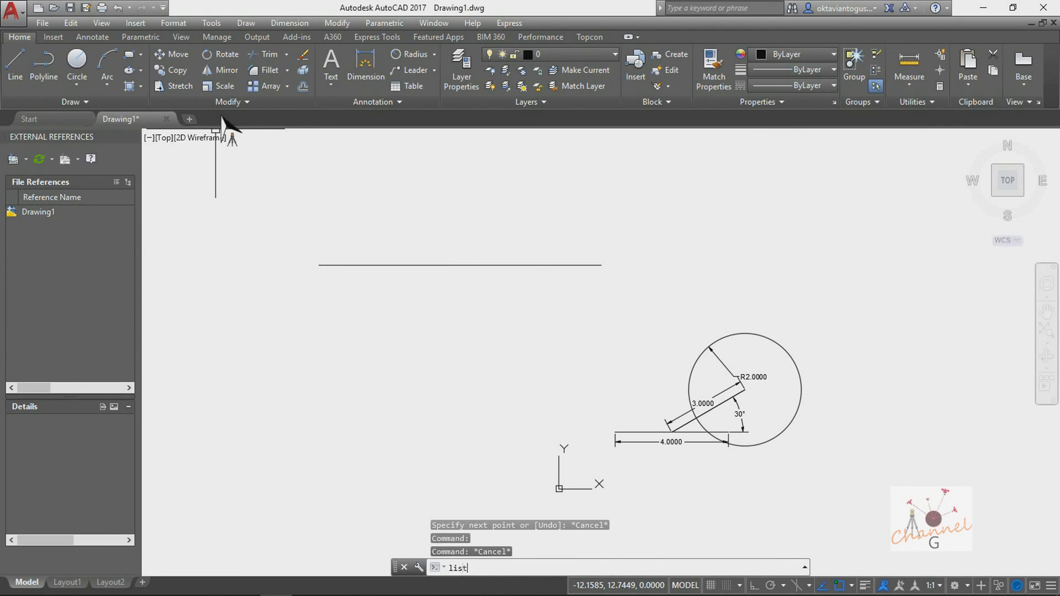
{"action": "key", "text": "Return"}
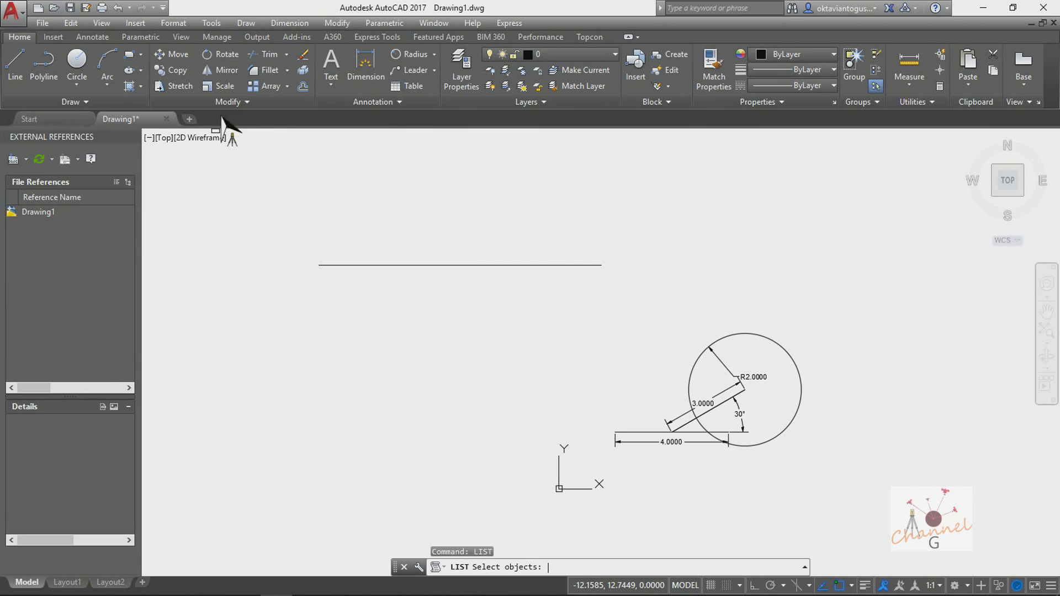
{"action": "left_click", "coordinate": [455, 265]}
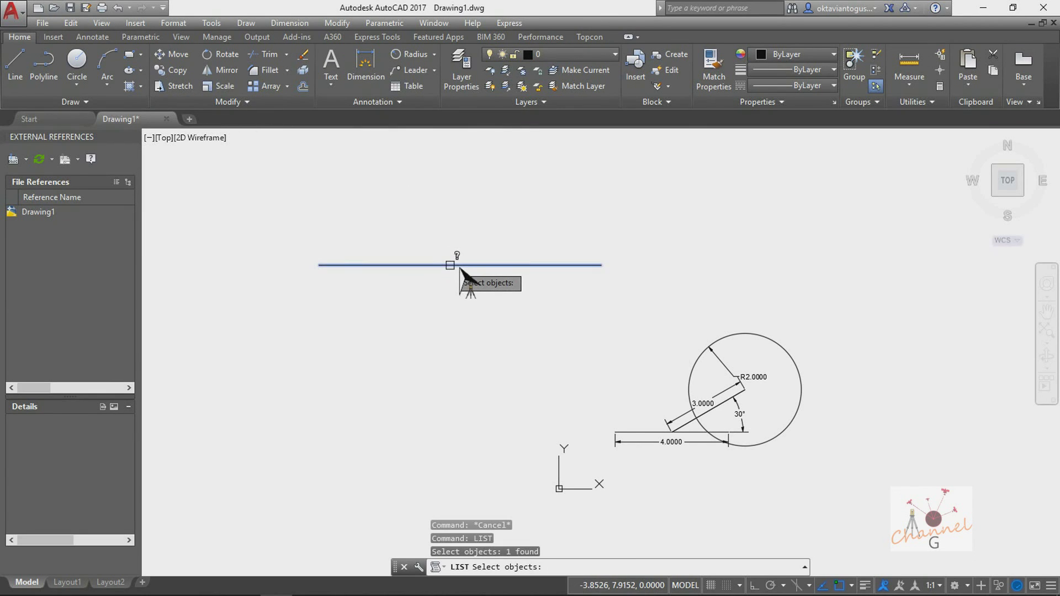
{"action": "key", "text": "Return"}
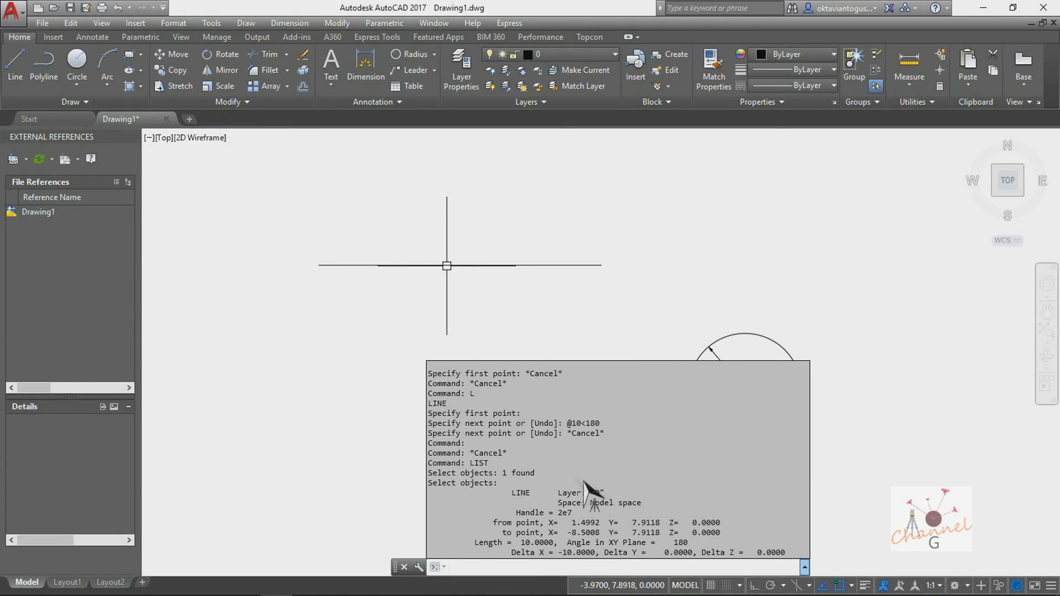
{"action": "key", "text": "Escape"}
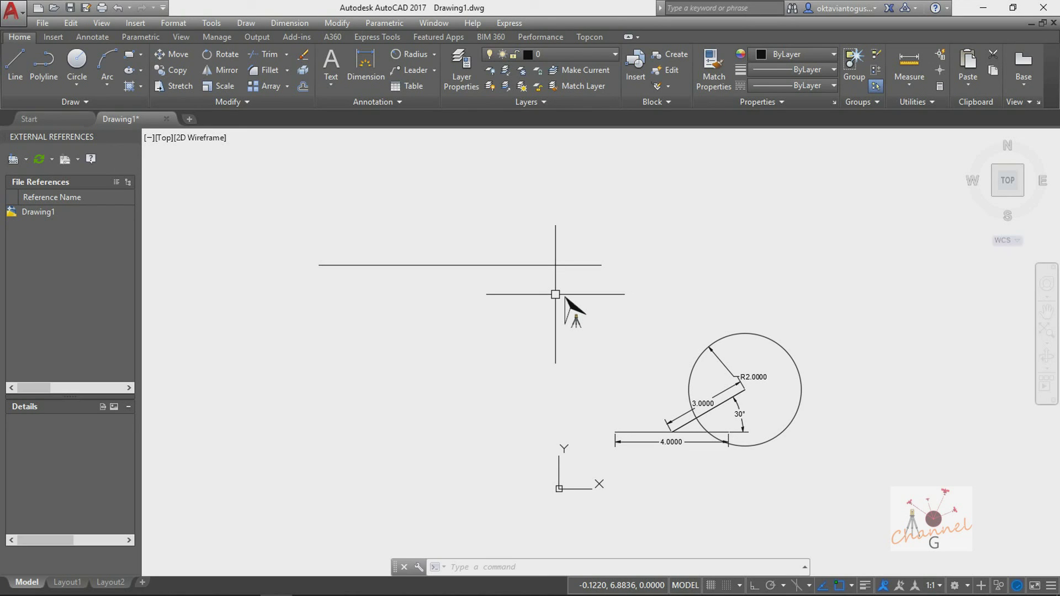
- Calculate 88/8 with the CAL command and check the result in the command history
{"action": "type", "text": "CAL"}
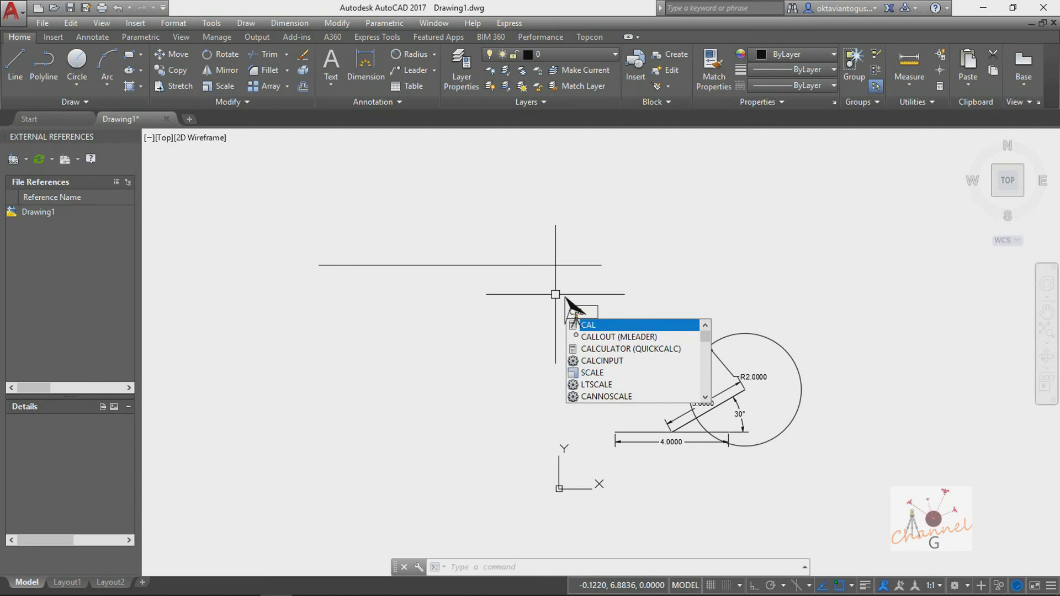
{"action": "key", "text": "Return"}
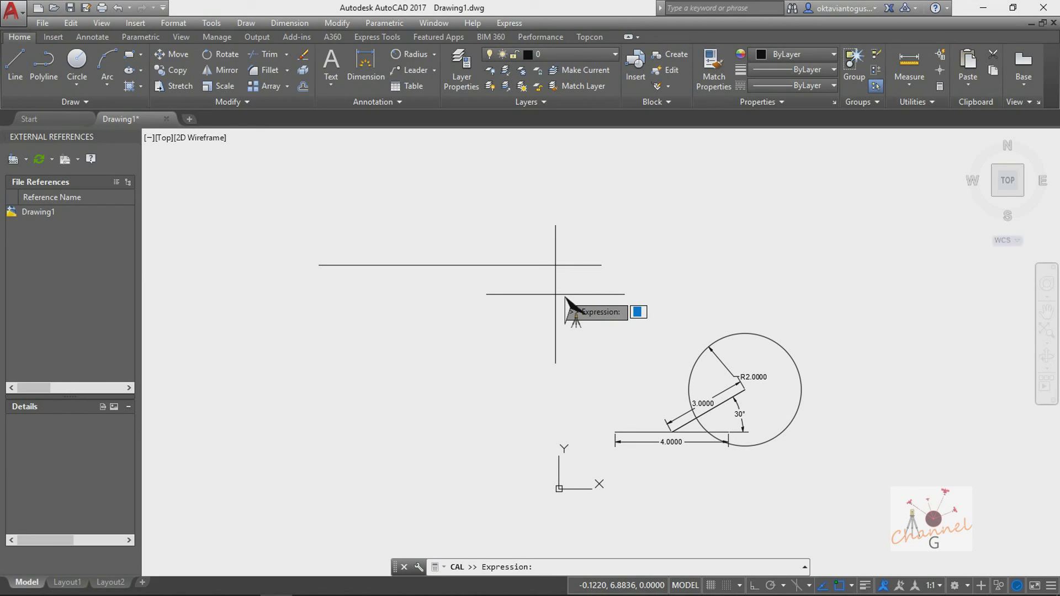
{"action": "type", "text": "88/8"}
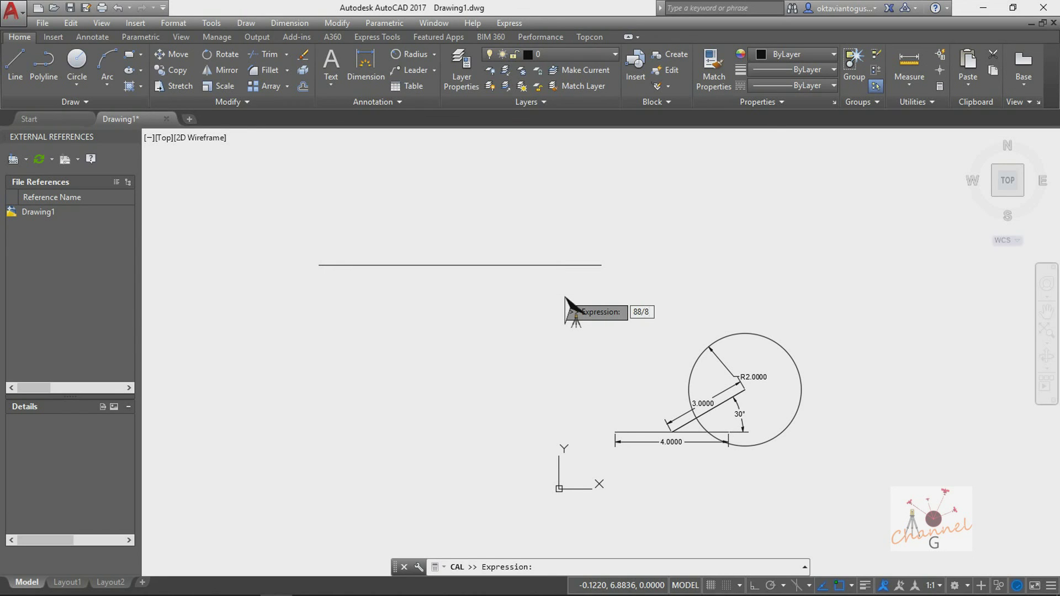
{"action": "key", "text": "Return"}
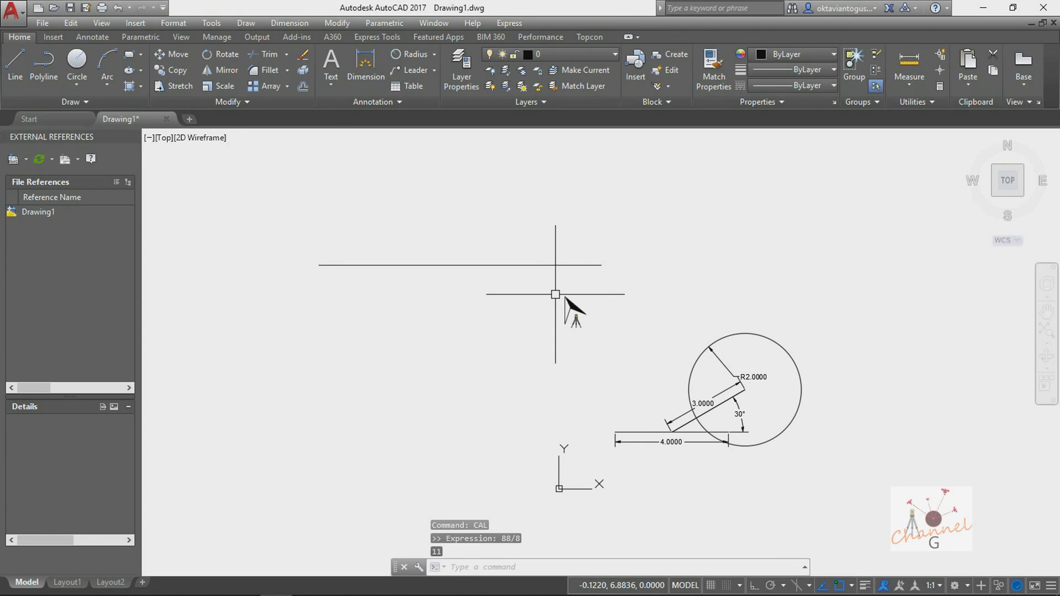
{"action": "left_click", "coordinate": [465, 567]}
{"action": "key", "text": "F2"}
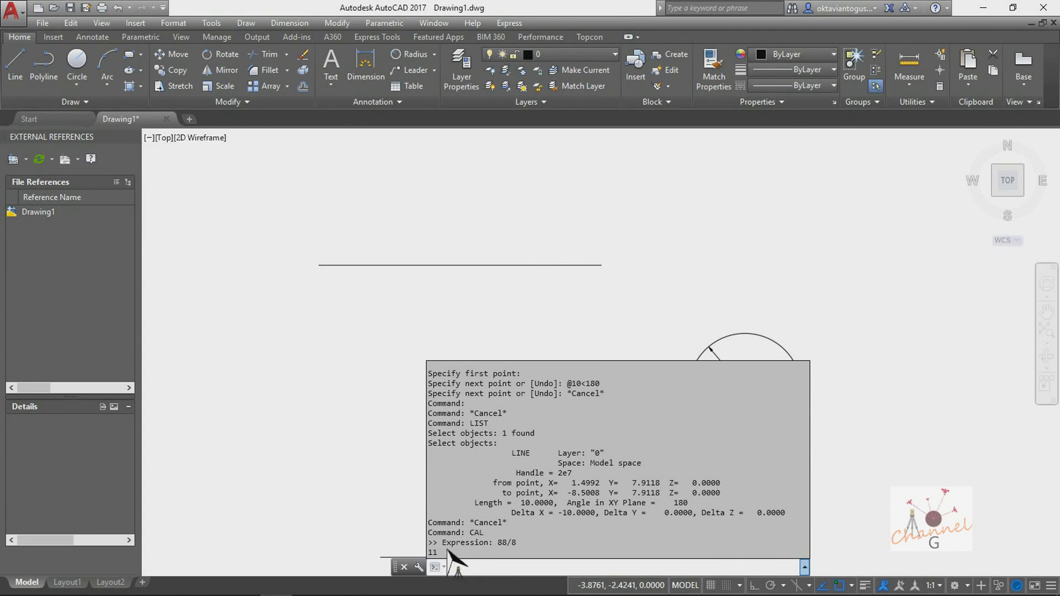
{"action": "key", "text": "Escape"}
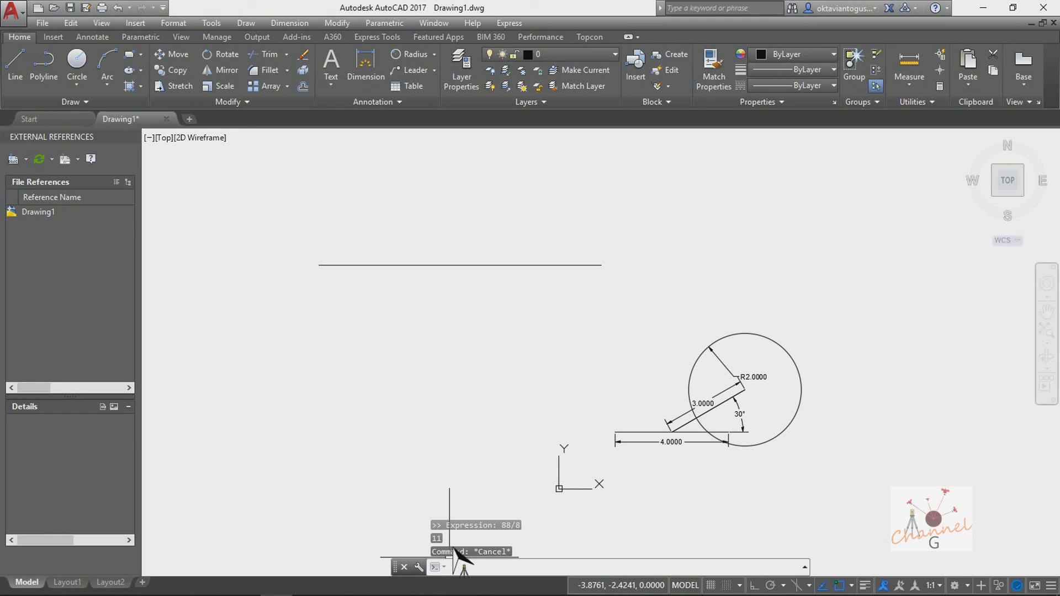
{"action": "key", "text": "Escape"}
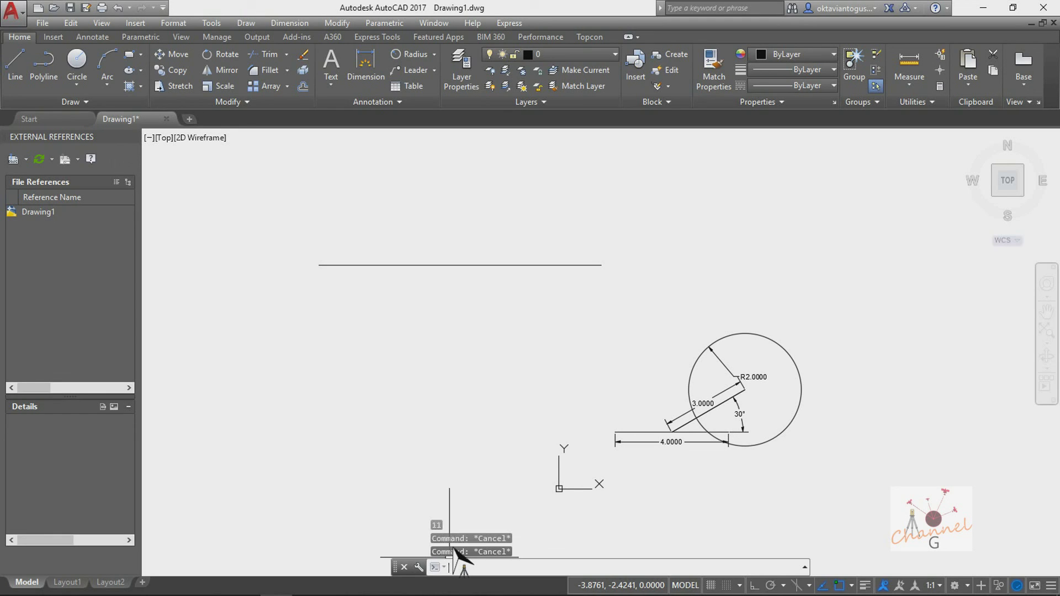
- Open the drawing window colors from the display options and set the 2D model space uniform background to Black
{"action": "type", "text": "OP"}
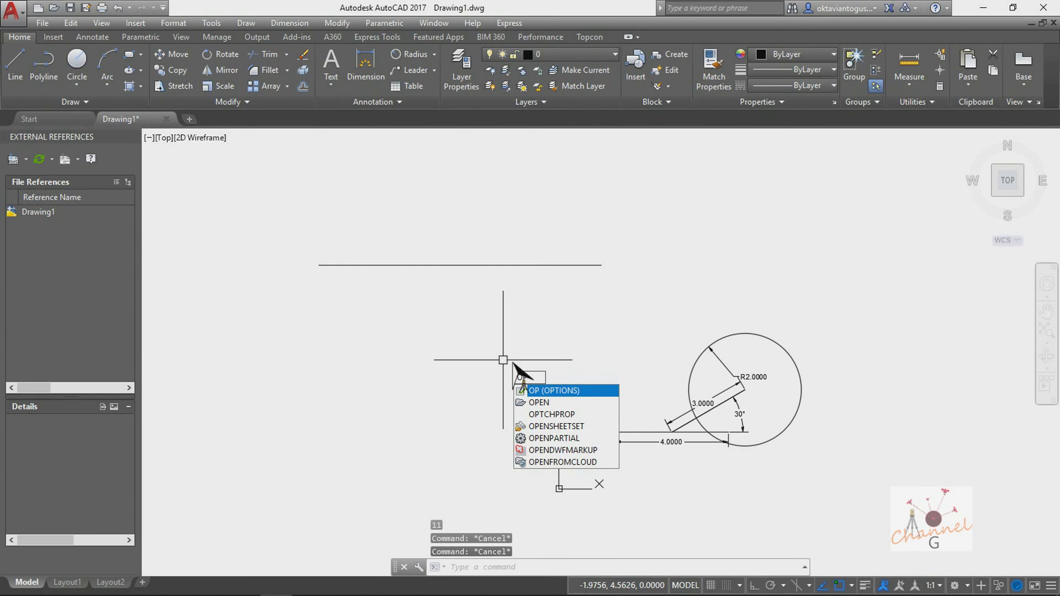
{"action": "key", "text": "Return"}
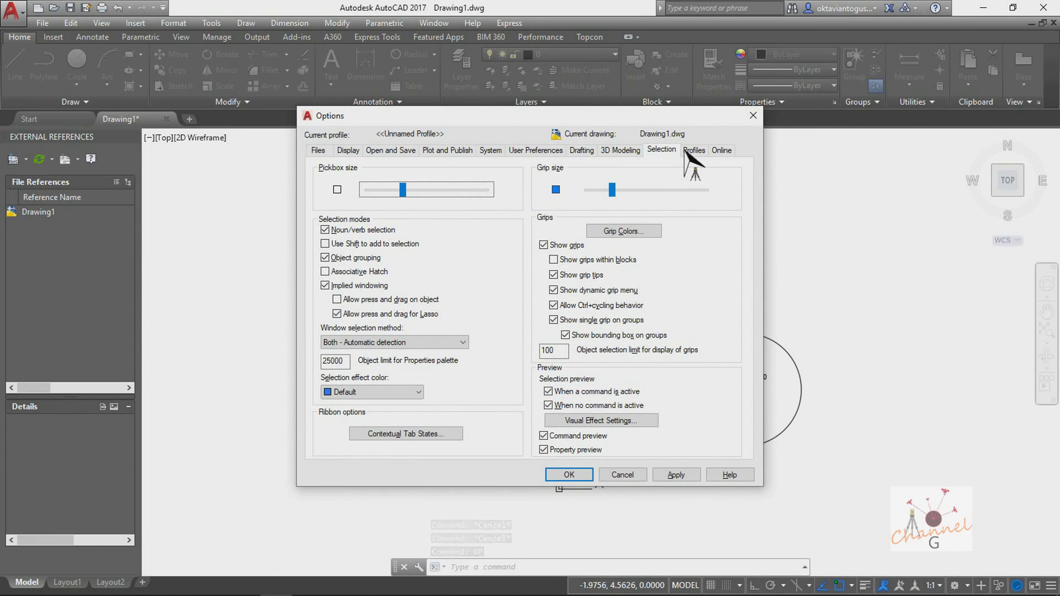
{"action": "left_click", "coordinate": [348, 150]}
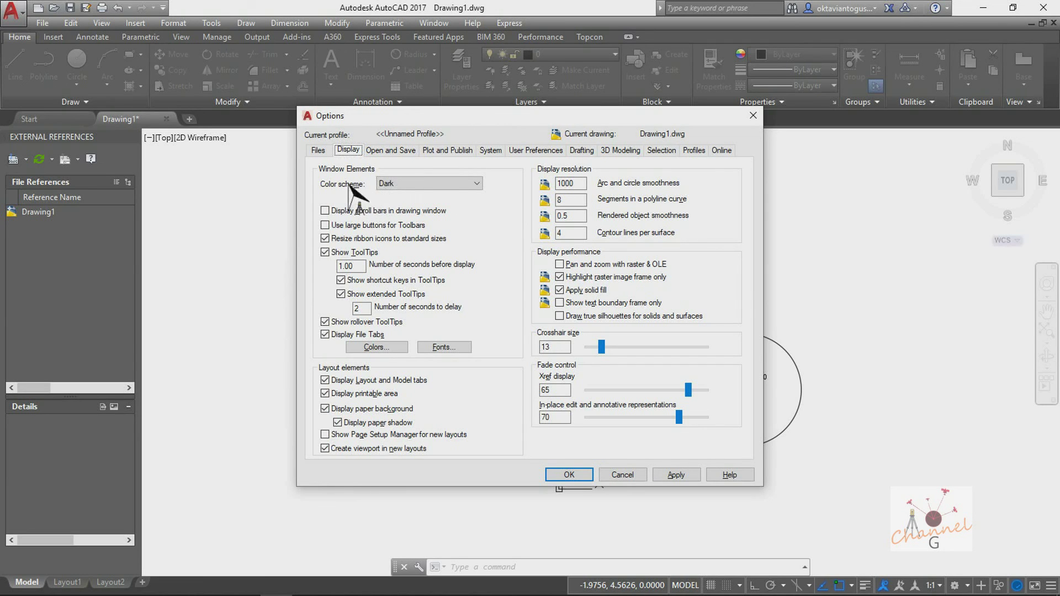
{"action": "left_click", "coordinate": [395, 184]}
{"action": "left_click", "coordinate": [399, 195]}
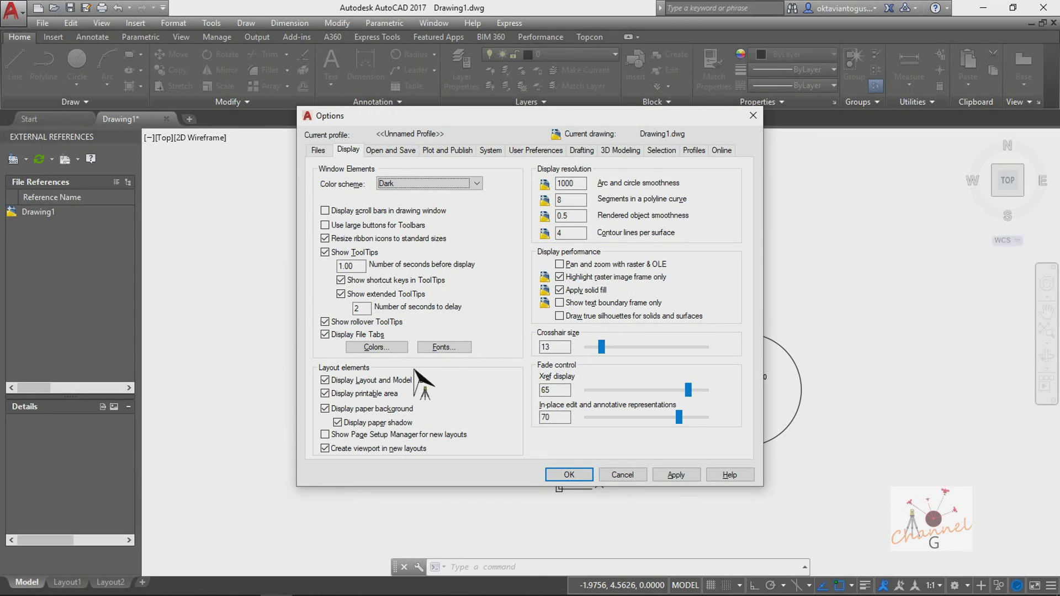
{"action": "left_click", "coordinate": [389, 348]}
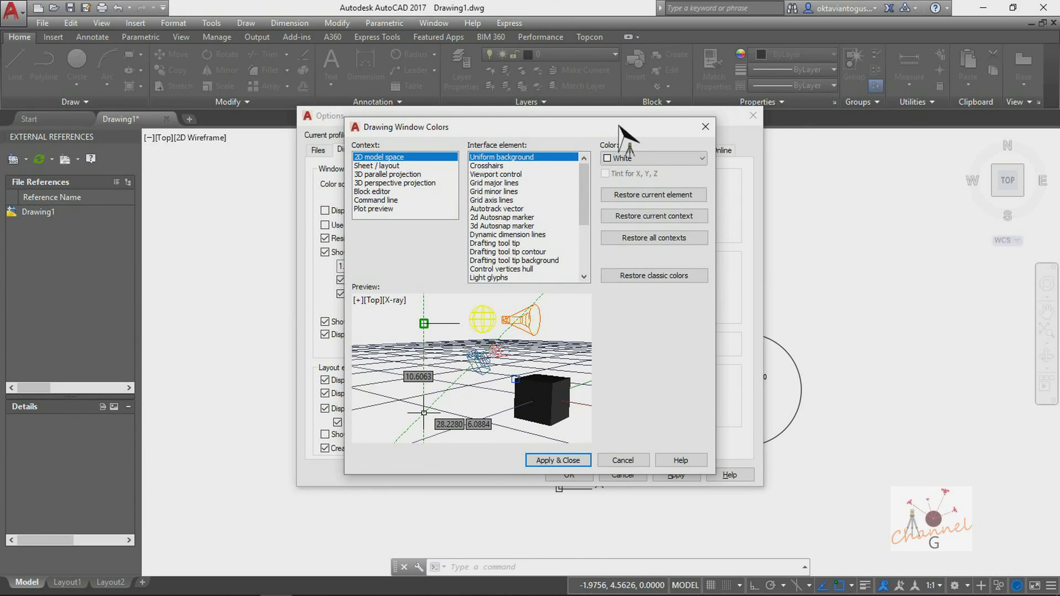
{"action": "left_click_drag", "start_coordinate": [620, 127], "coordinate": [624, 130]}
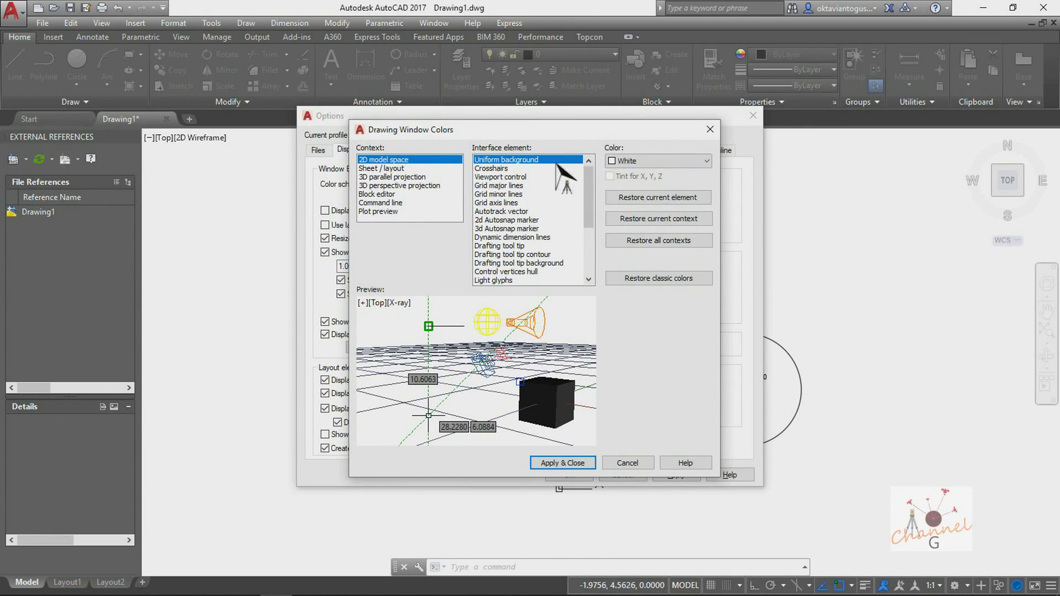
{"action": "left_click", "coordinate": [635, 161]}
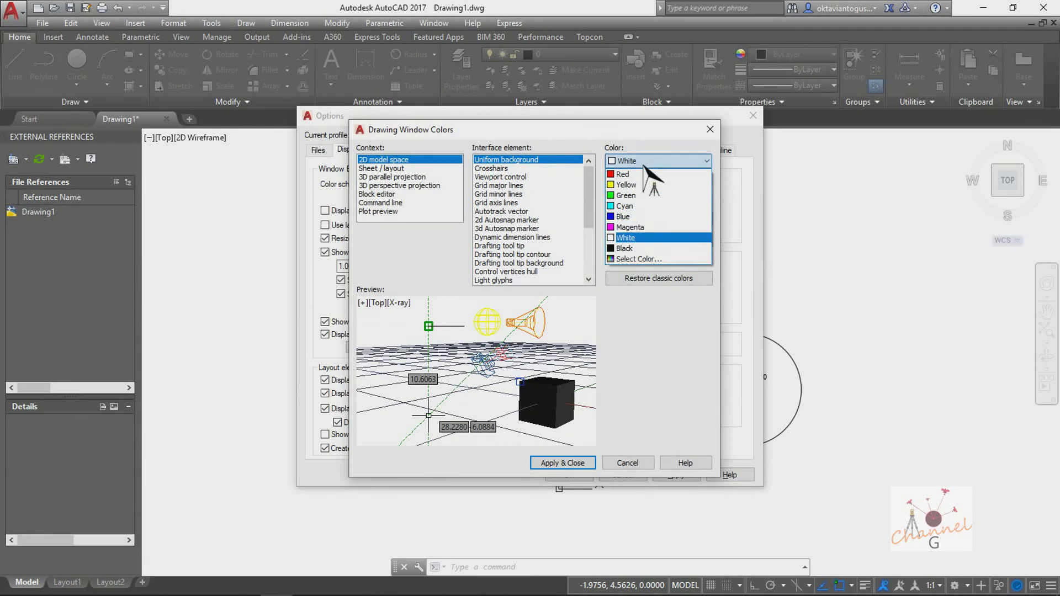
{"action": "left_click", "coordinate": [629, 248]}
{"action": "left_click", "coordinate": [566, 463]}
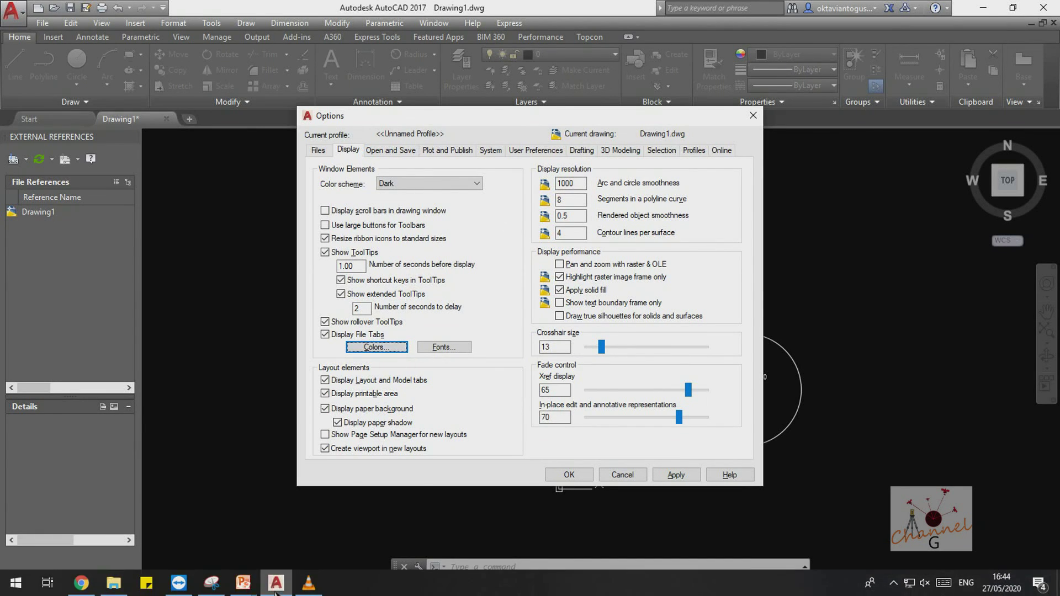
- Set the 2D model space uniform background color to White and close the options
{"action": "left_click", "coordinate": [400, 347]}
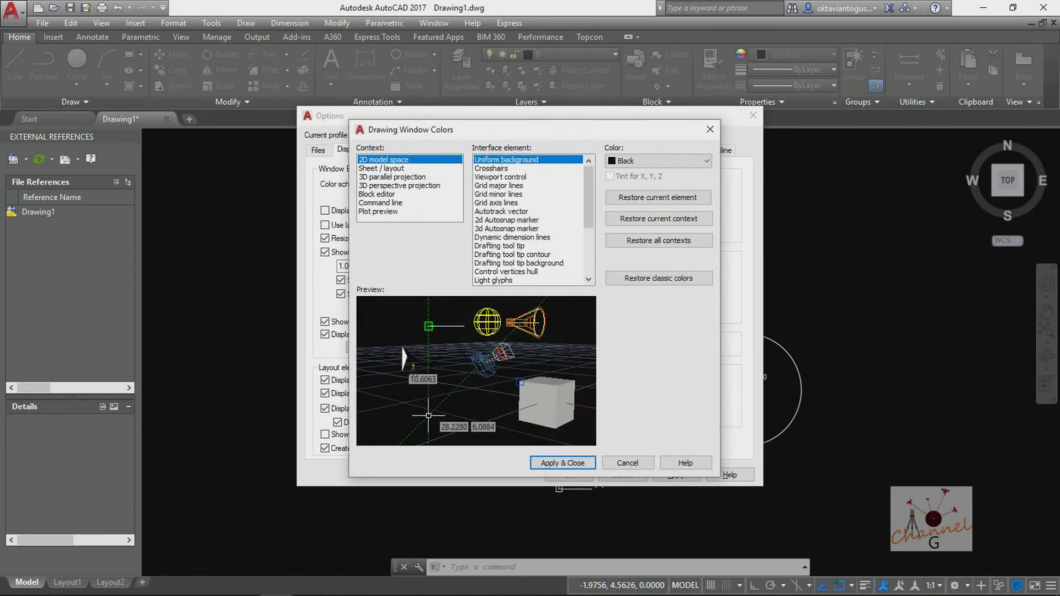
{"action": "left_click", "coordinate": [676, 164]}
{"action": "left_click", "coordinate": [662, 237]}
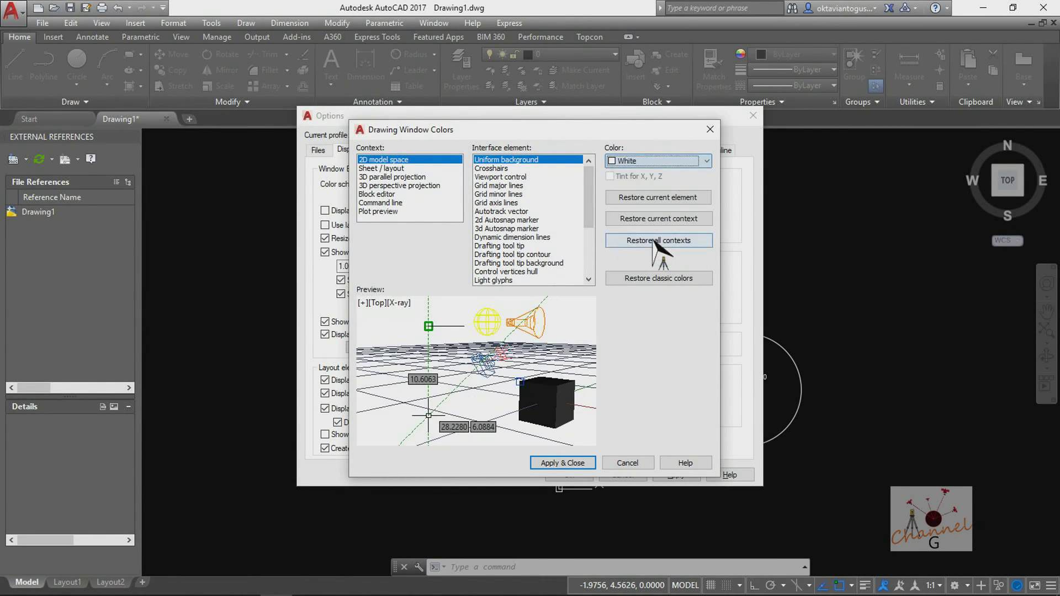
{"action": "left_click", "coordinate": [559, 461]}
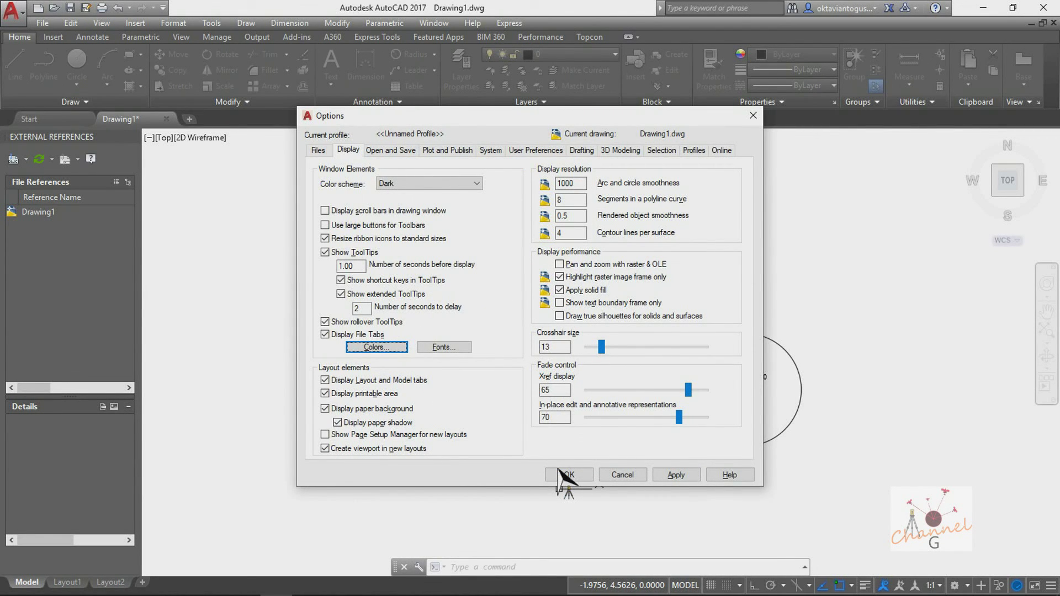
{"action": "left_click", "coordinate": [569, 474]}
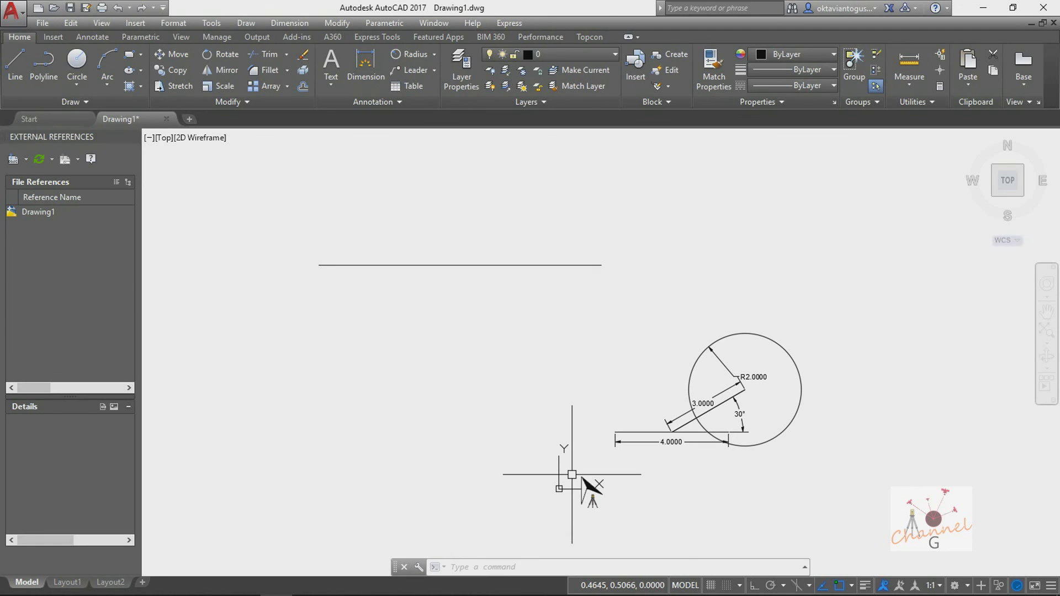
- Try the Orator Std font for the command line window in the display options and leave without applying it
{"action": "type", "text": "op"}
{"action": "key", "text": "Return"}
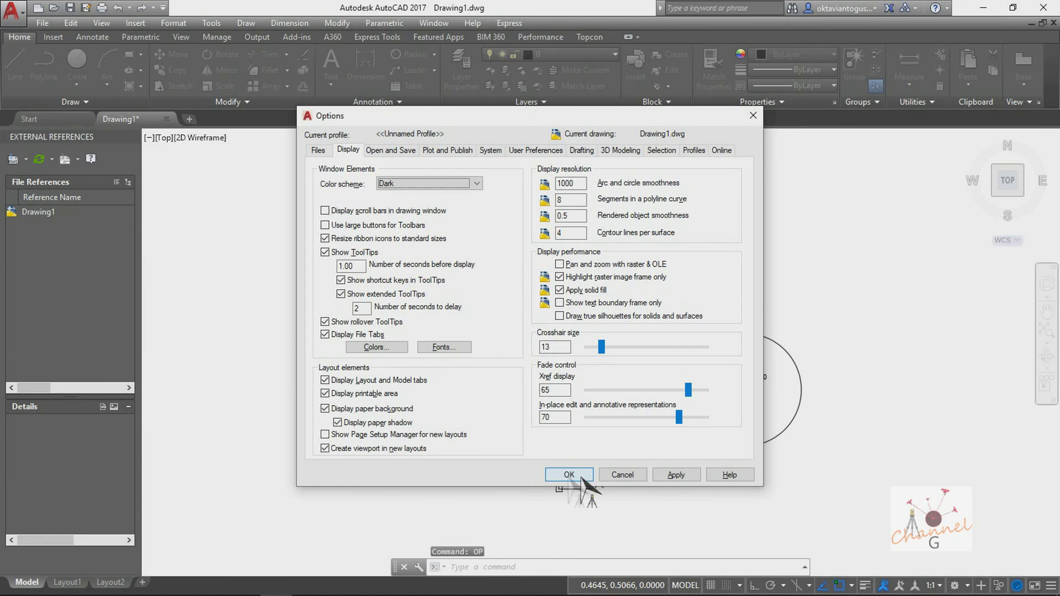
{"action": "left_click", "coordinate": [457, 349]}
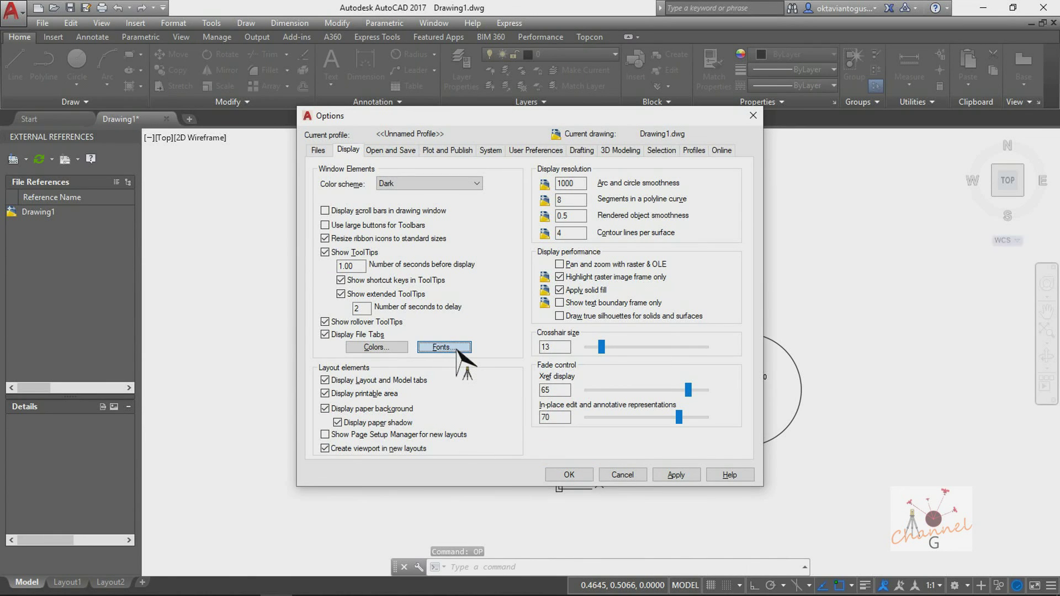
{"action": "left_click", "coordinate": [444, 347]}
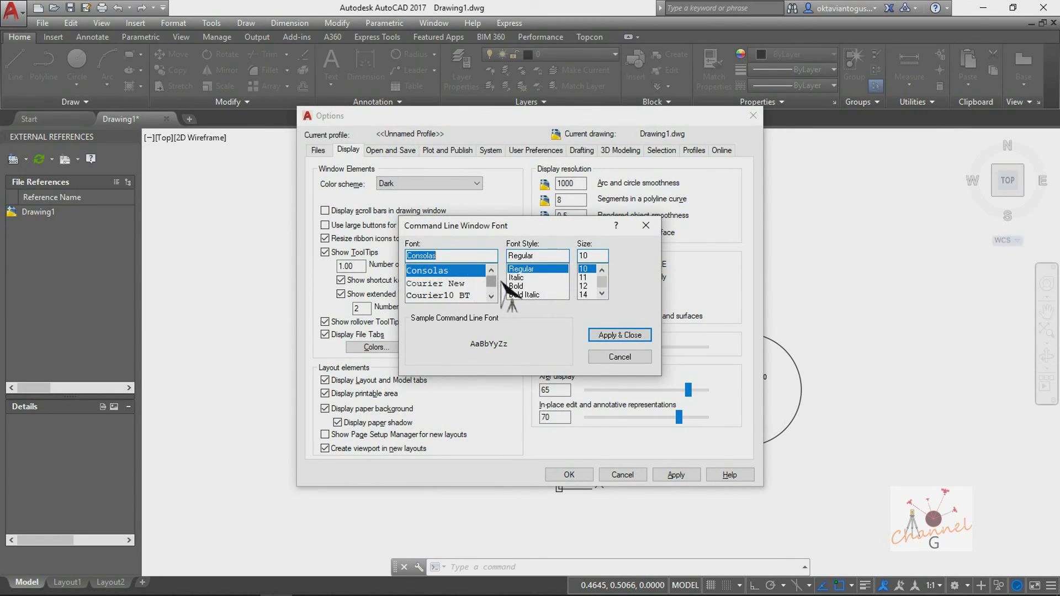
{"action": "scroll", "coordinate": [486, 288], "scroll_direction": "down", "scroll_amount": 10}
{"action": "left_click", "coordinate": [475, 283]}
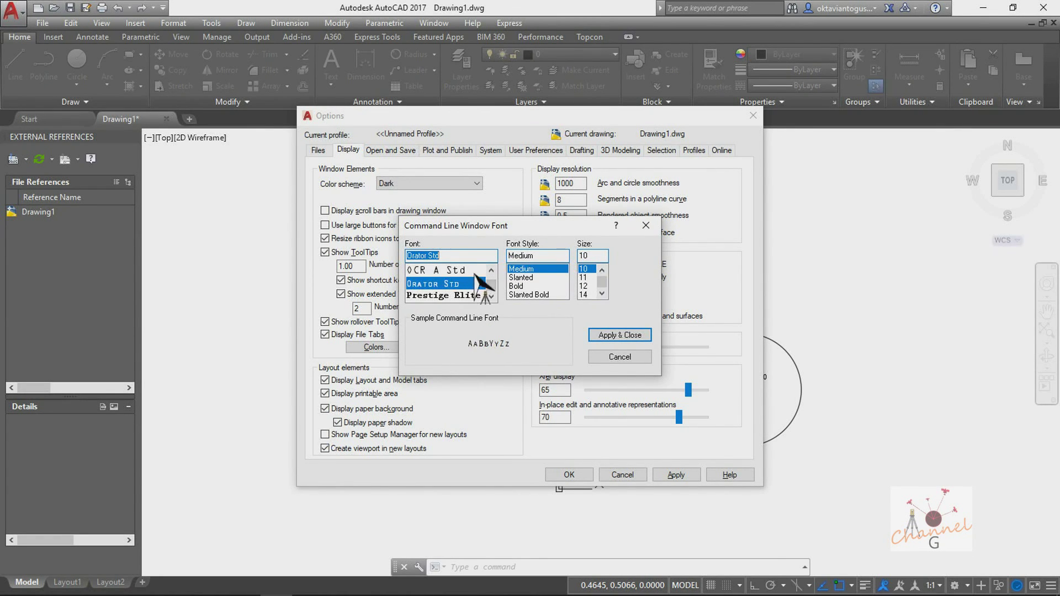
{"action": "left_click", "coordinate": [618, 357]}
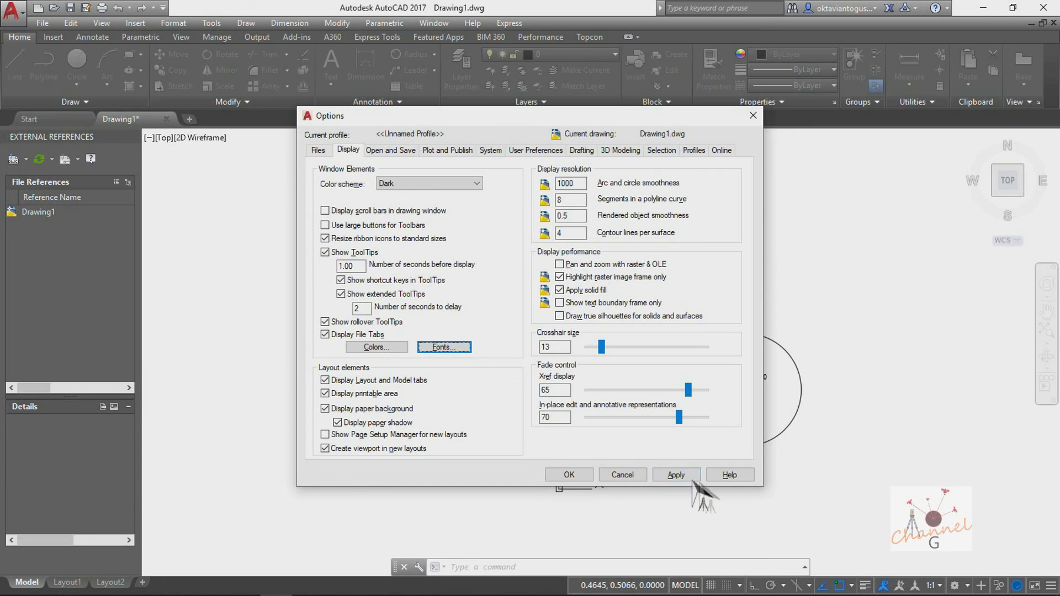
{"action": "left_click", "coordinate": [623, 475]}
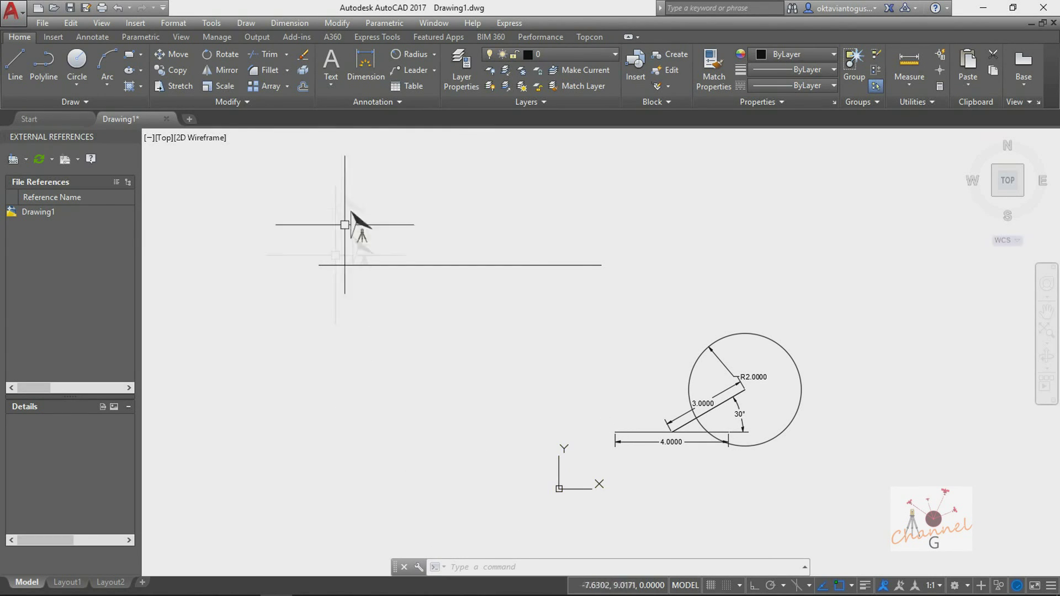
- Create the multiline text "tes" above the left end of the upper horizontal line
{"action": "left_click", "coordinate": [344, 66]}
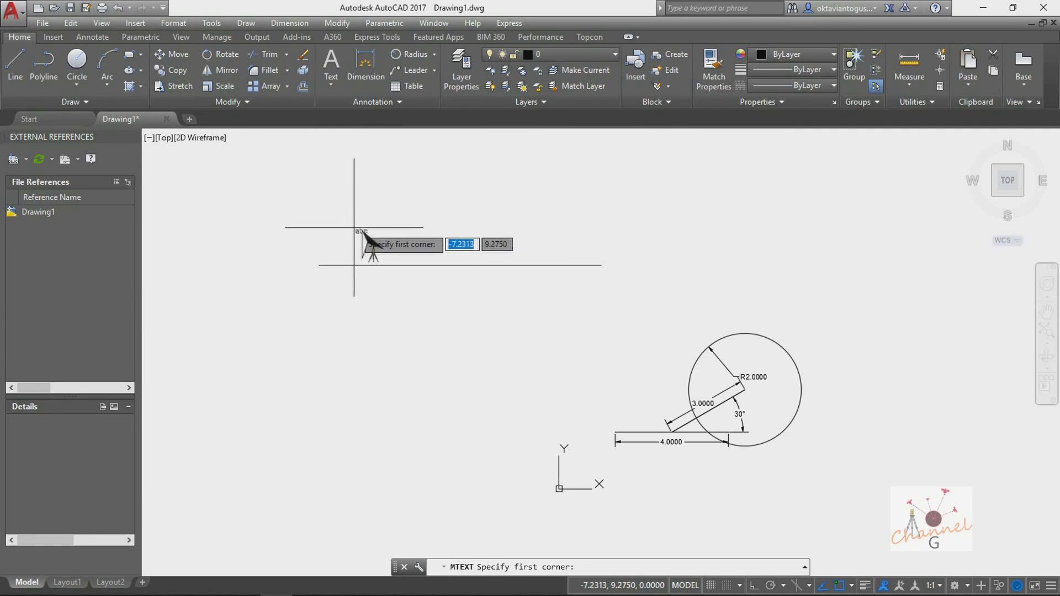
{"action": "left_click", "coordinate": [321, 207]}
{"action": "left_click", "coordinate": [403, 243]}
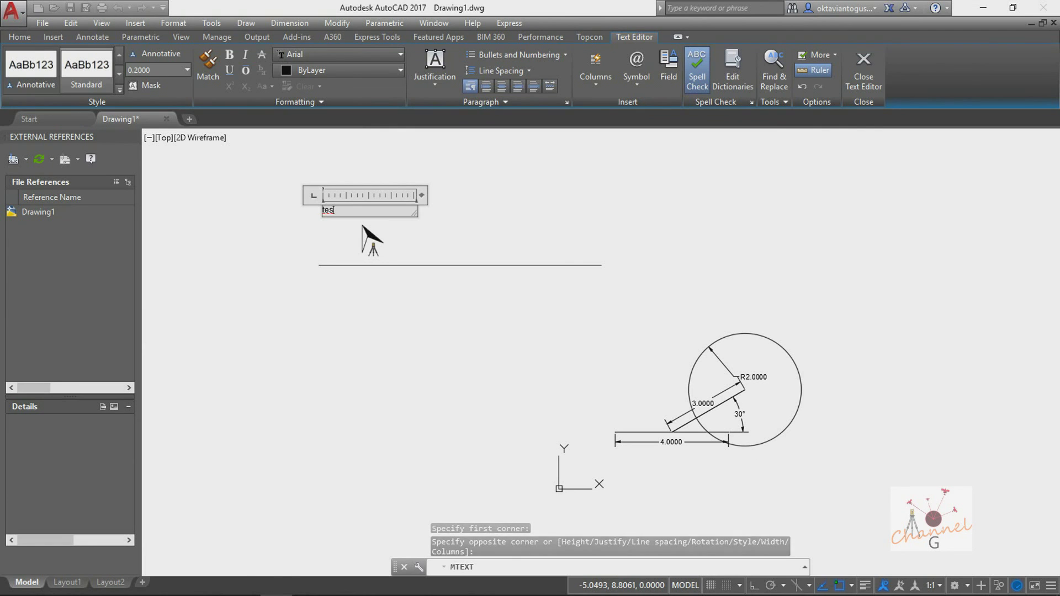
{"action": "left_click", "coordinate": [362, 226]}
- Try to change the text height of "tes" to 1 in the text editor
{"action": "left_click", "coordinate": [335, 209]}
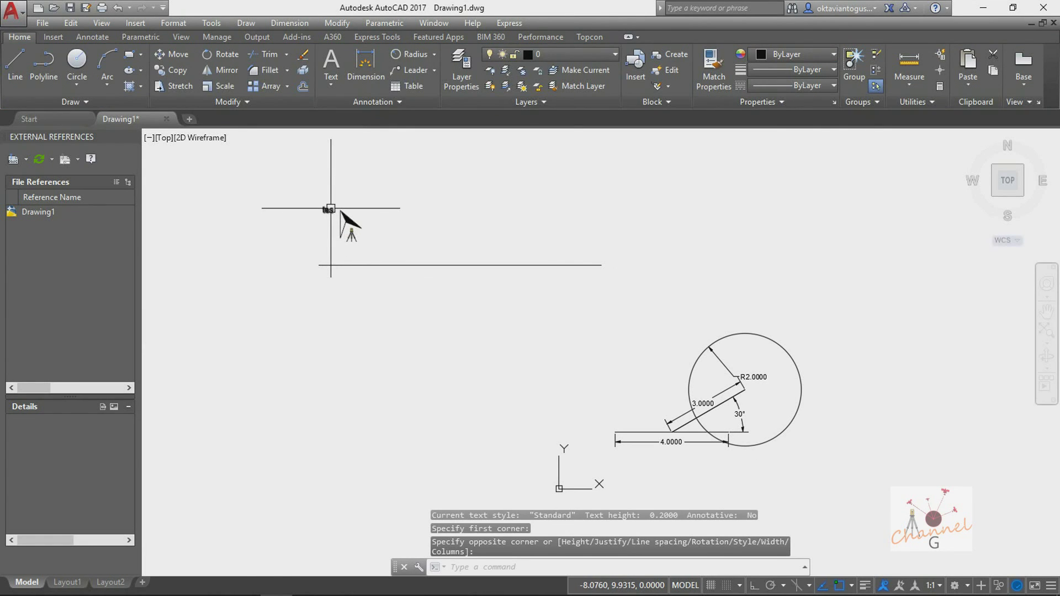
{"action": "double_click", "coordinate": [331, 210]}
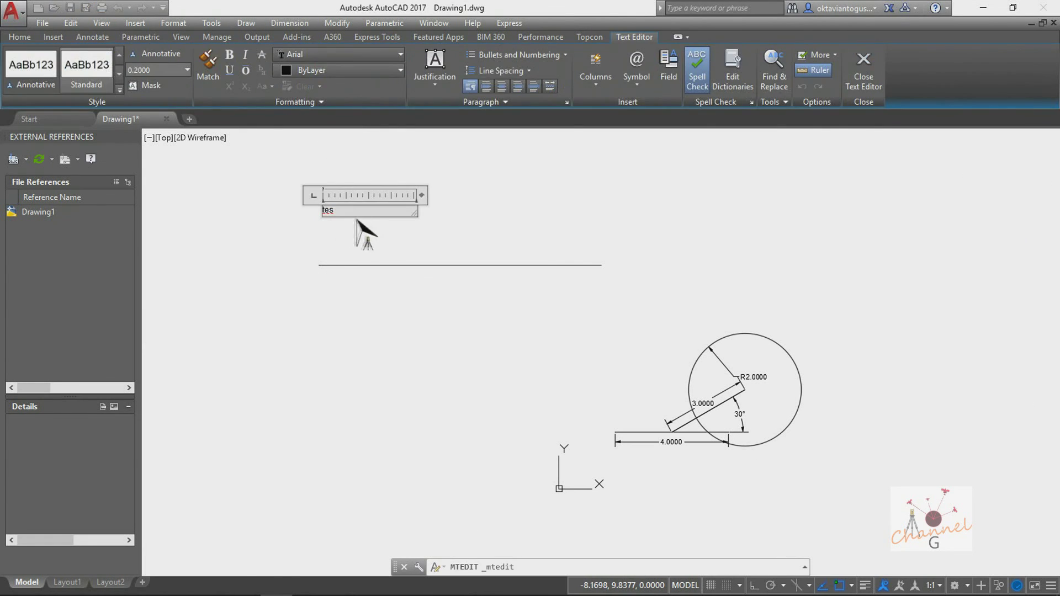
{"action": "double_click", "coordinate": [328, 211]}
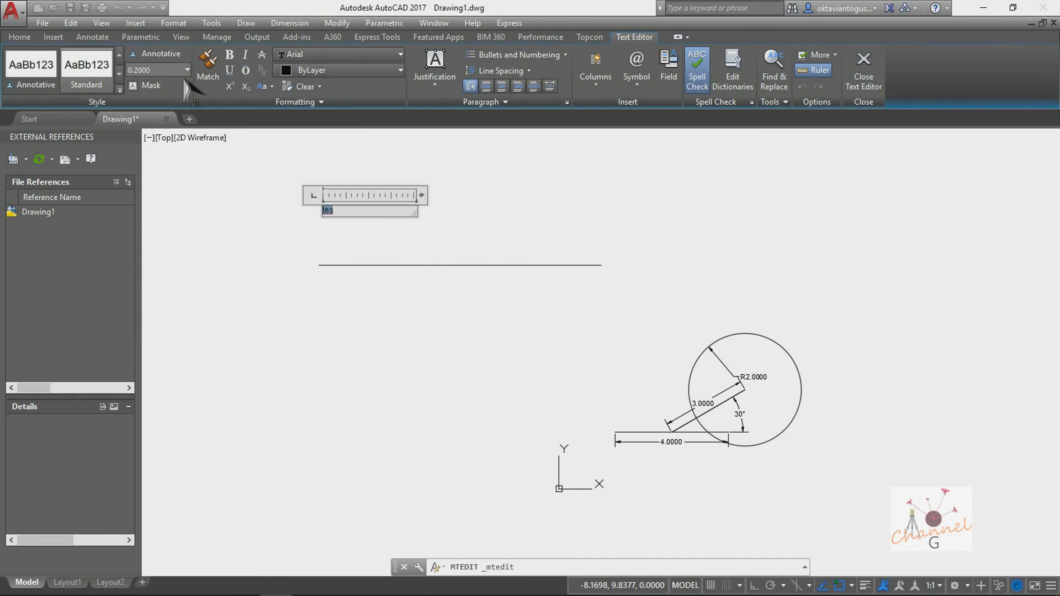
{"action": "left_click", "coordinate": [148, 70]}
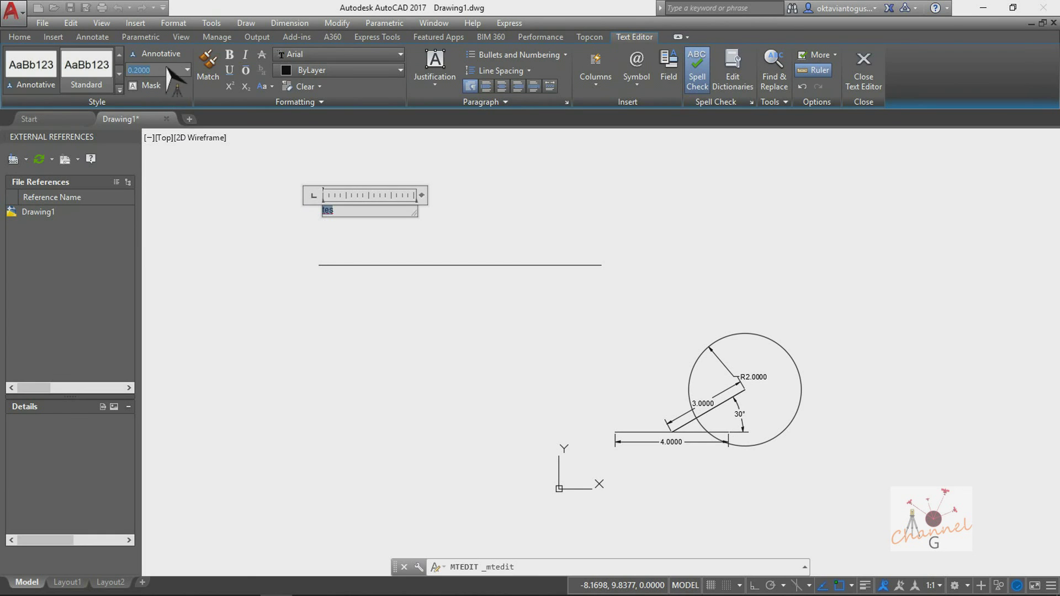
{"action": "type", "text": "1"}
{"action": "key", "text": "Return"}
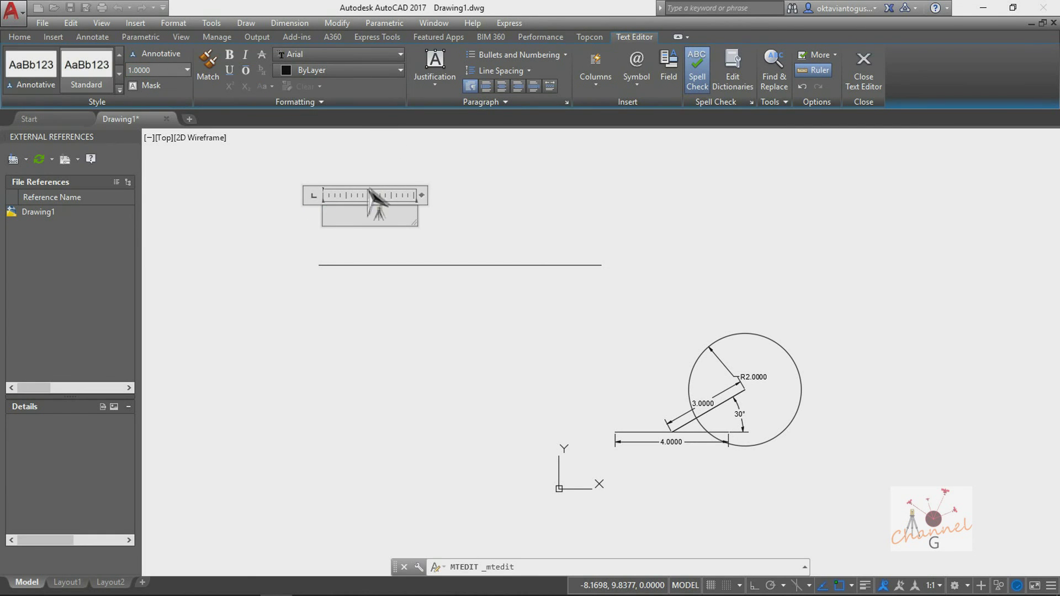
{"action": "left_click", "coordinate": [441, 224]}
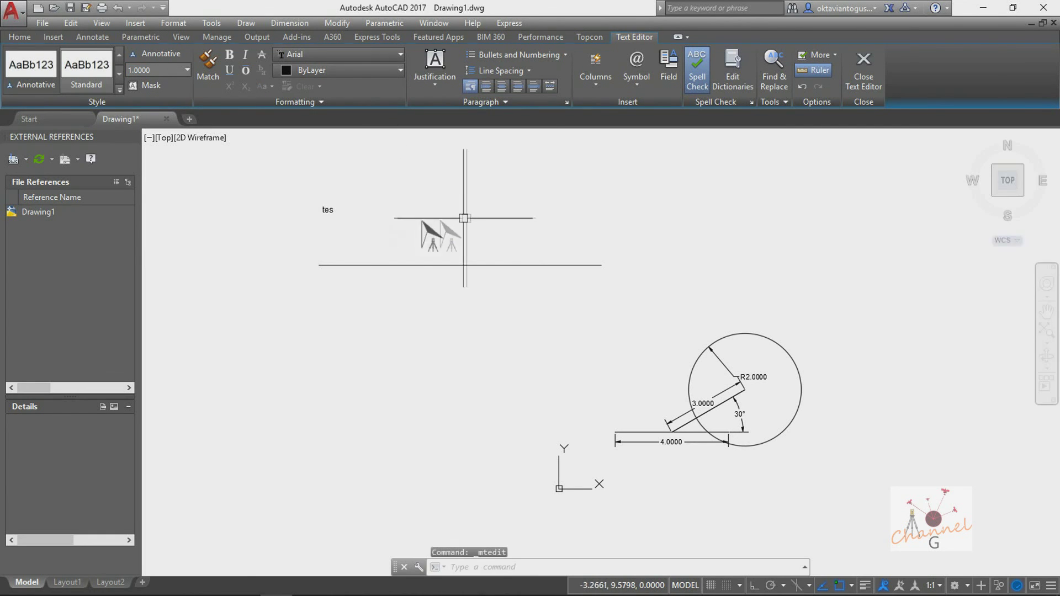
- Reopen the "tes" text for editing and set the height of the whole word to 1.0000
{"action": "left_click", "coordinate": [328, 211]}
{"action": "double_click", "coordinate": [339, 215]}
{"action": "left_click_drag", "start_coordinate": [345, 216], "coordinate": [318, 212]}
{"action": "left_click", "coordinate": [187, 70]}
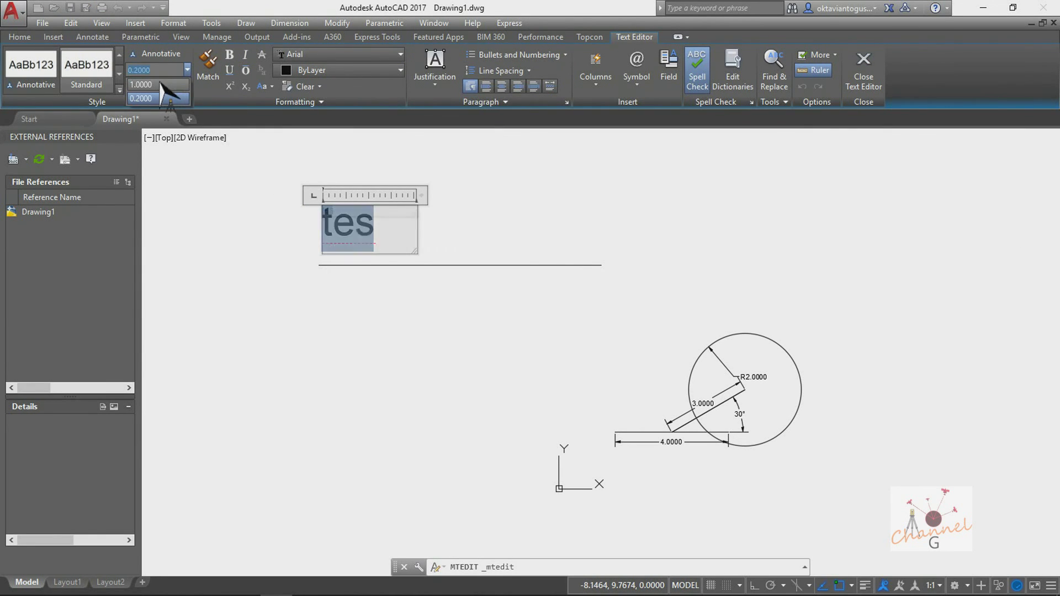
{"action": "left_click", "coordinate": [157, 86]}
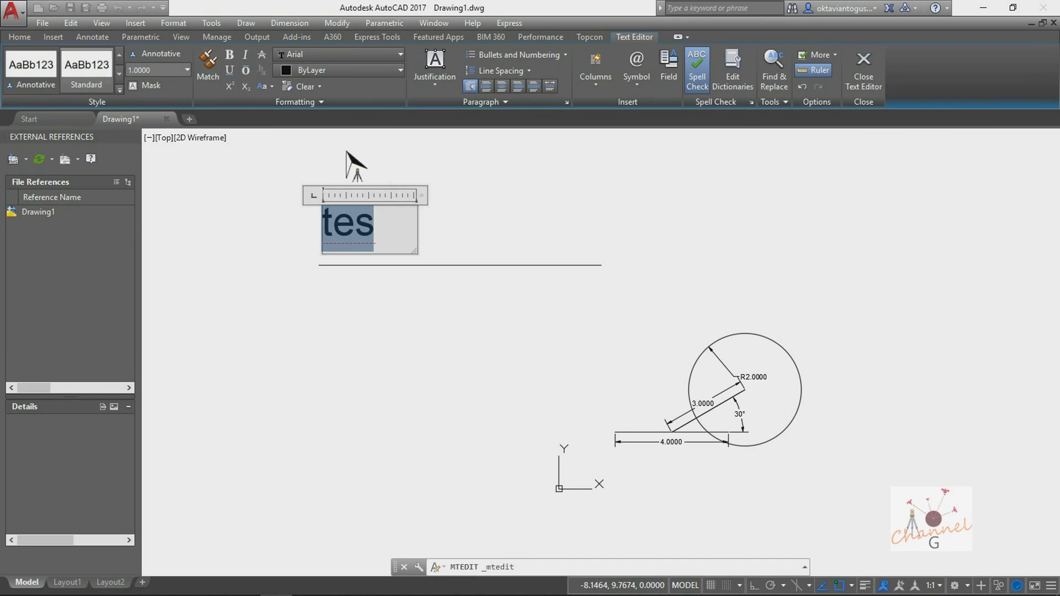
- Format the "tes" text with the Bahnschrift Light font and the color 147,39,143, and finish editing it
{"action": "left_click", "coordinate": [407, 233]}
{"action": "left_click_drag", "start_coordinate": [398, 253], "coordinate": [296, 232]}
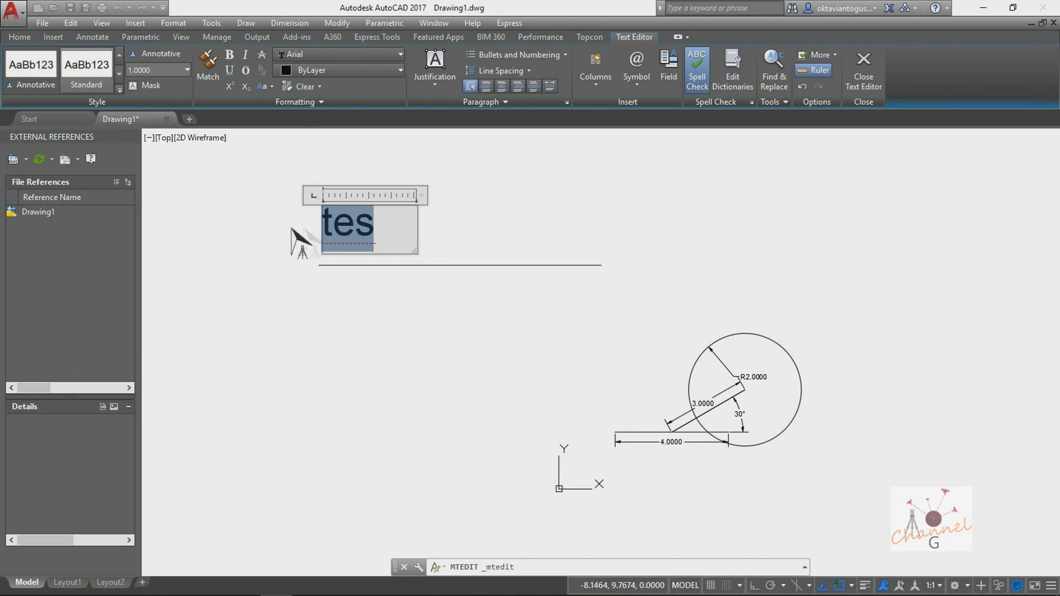
{"action": "left_click", "coordinate": [338, 55]}
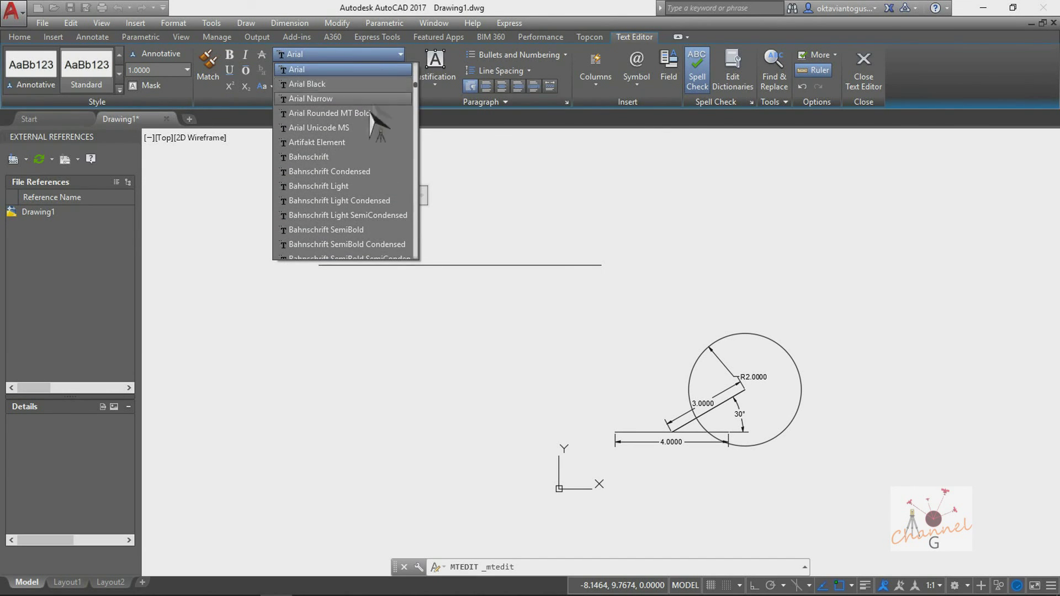
{"action": "left_click", "coordinate": [354, 182]}
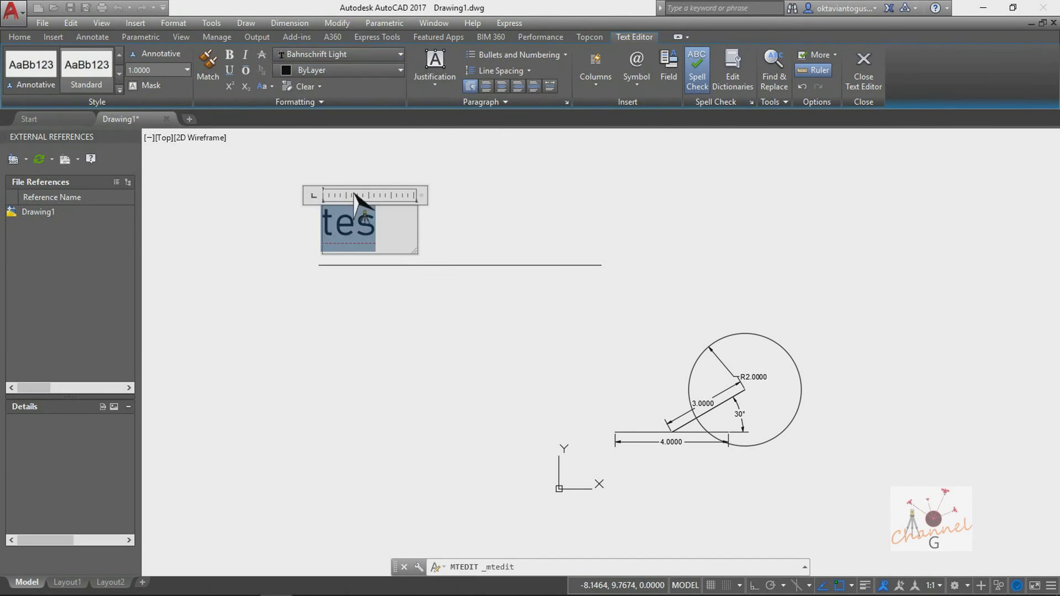
{"action": "left_click", "coordinate": [382, 73]}
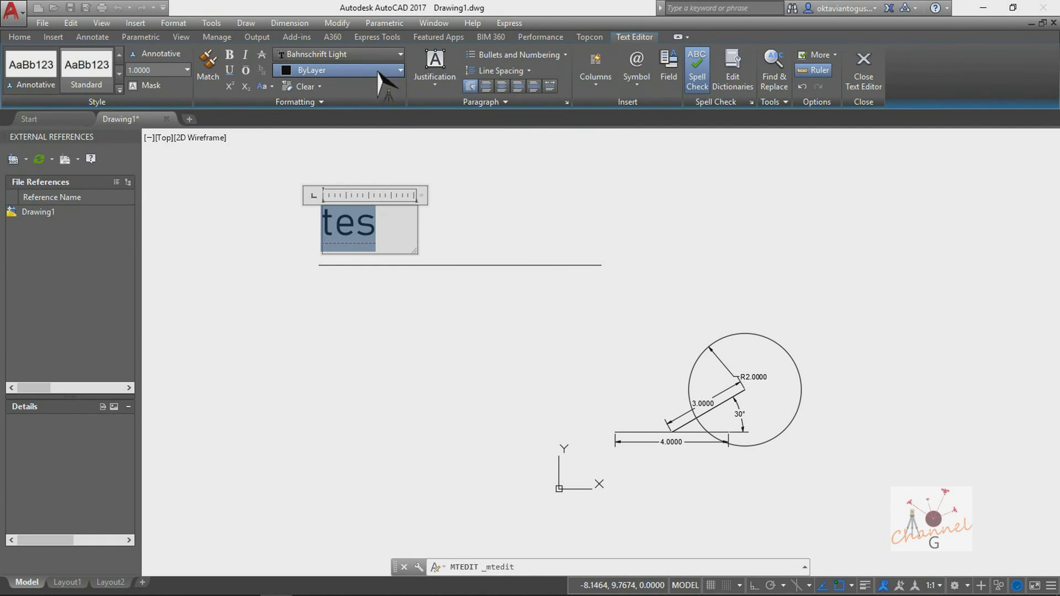
{"action": "left_click", "coordinate": [336, 138]}
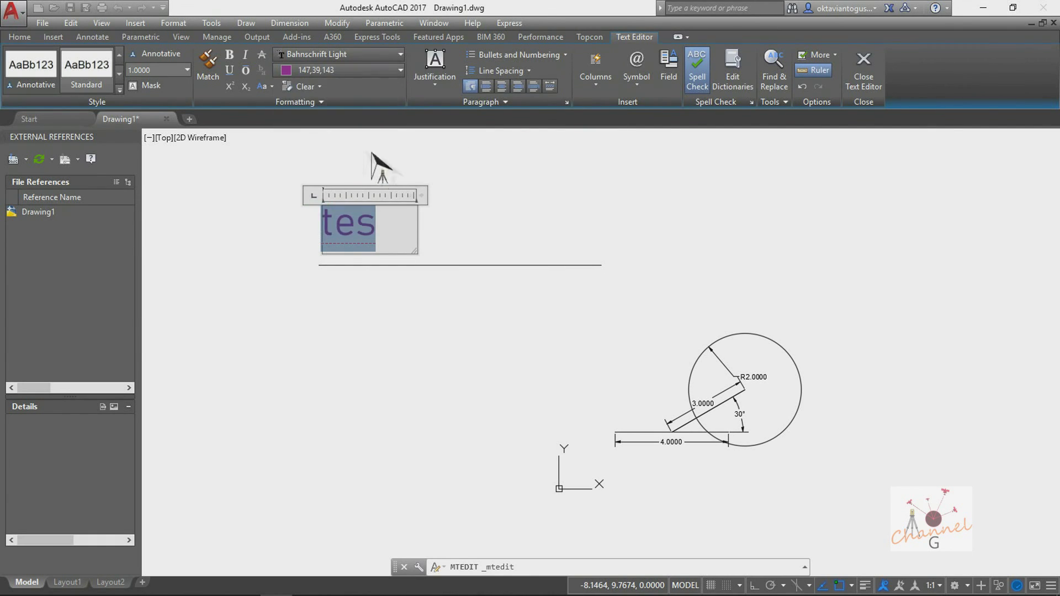
{"action": "left_click", "coordinate": [505, 221]}
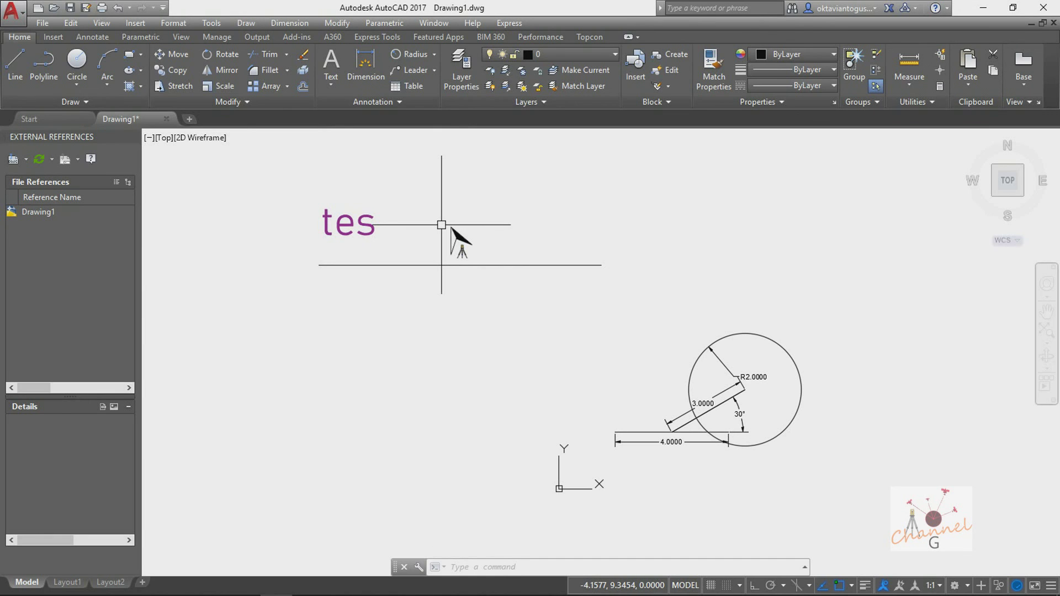
- In the display options, increase the crosshair size to 61 and apply the change
{"action": "key", "text": "Return"}
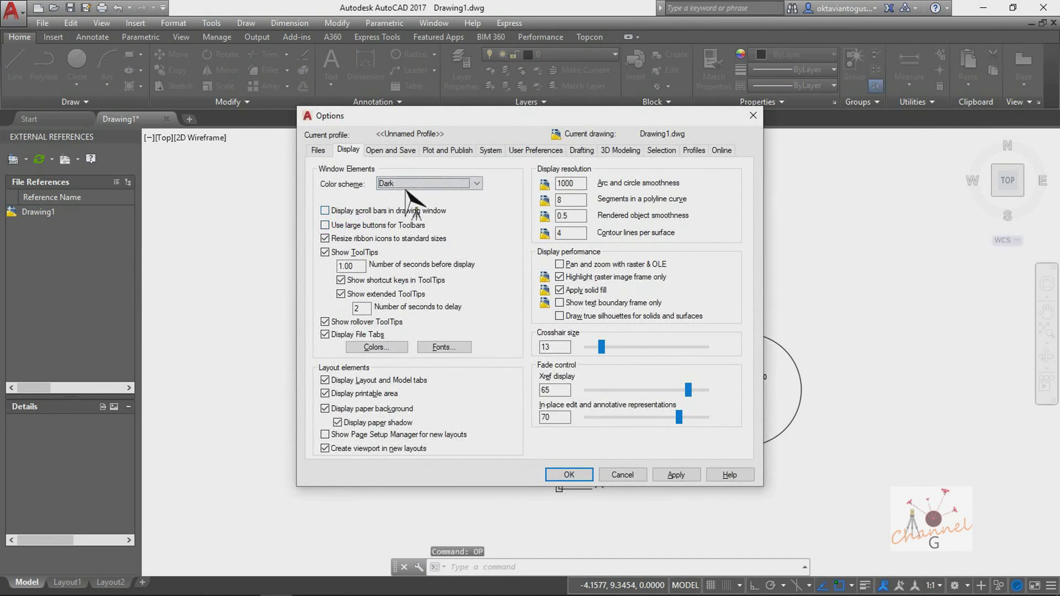
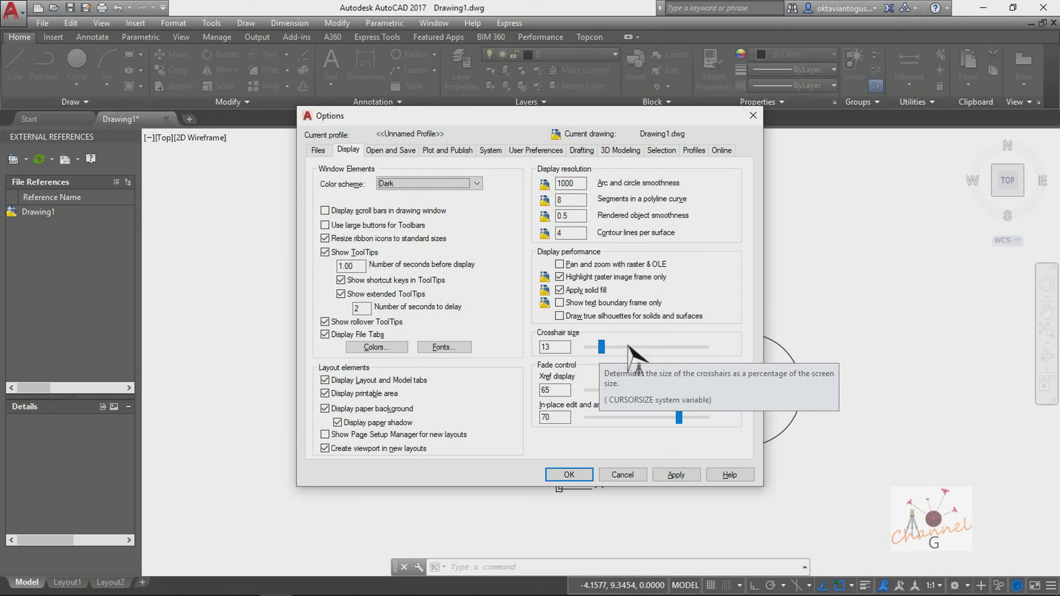
{"action": "left_click_drag", "start_coordinate": [606, 350], "coordinate": [662, 350]}
{"action": "left_click", "coordinate": [669, 475]}
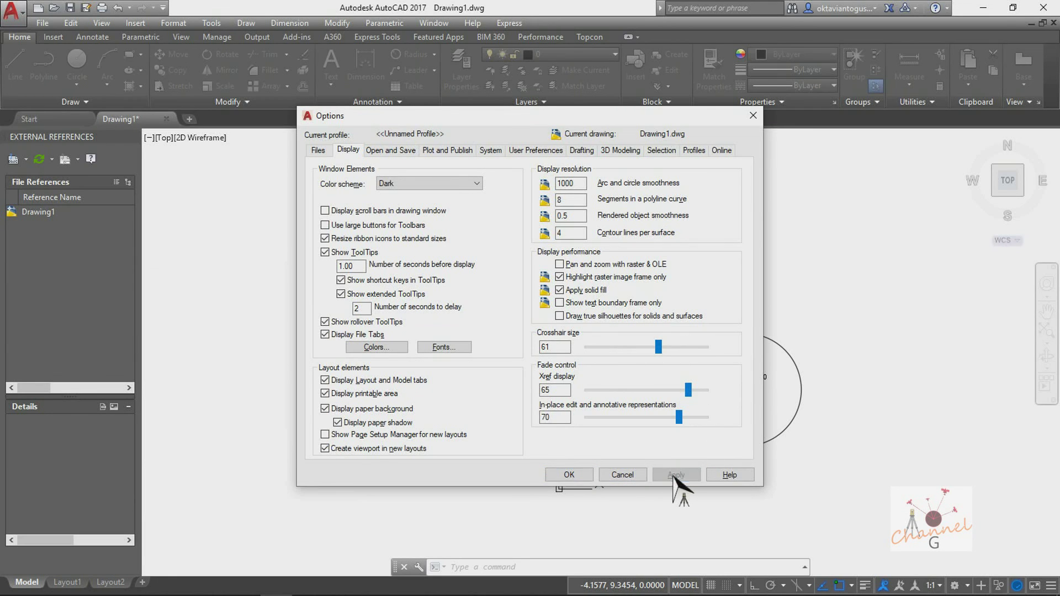
{"action": "left_click", "coordinate": [586, 477]}
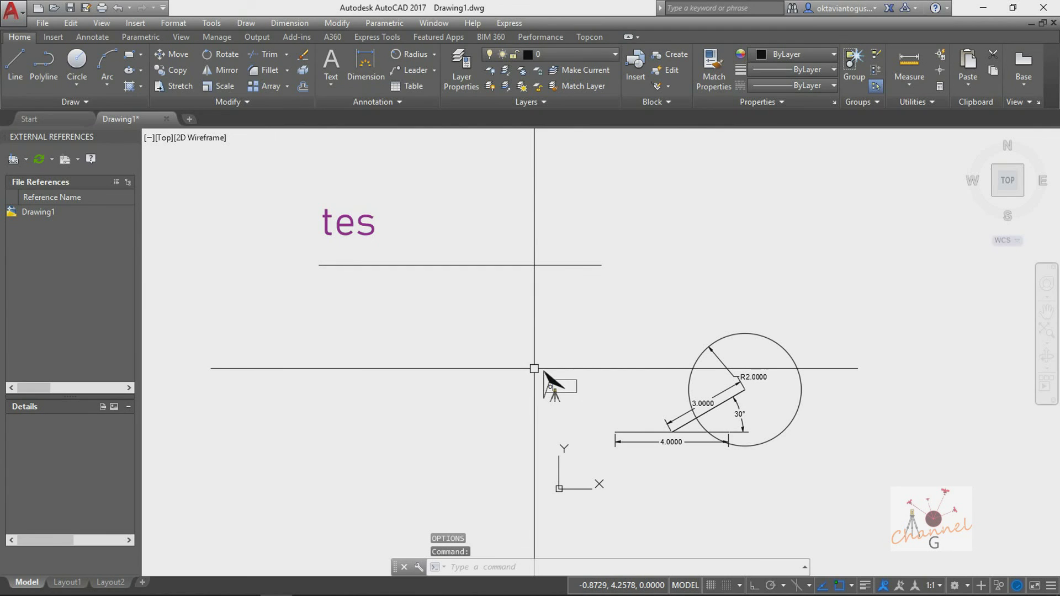
- Reopen the display options and set the crosshair size to 13
{"action": "type", "text": "op"}
{"action": "key", "text": "Return"}
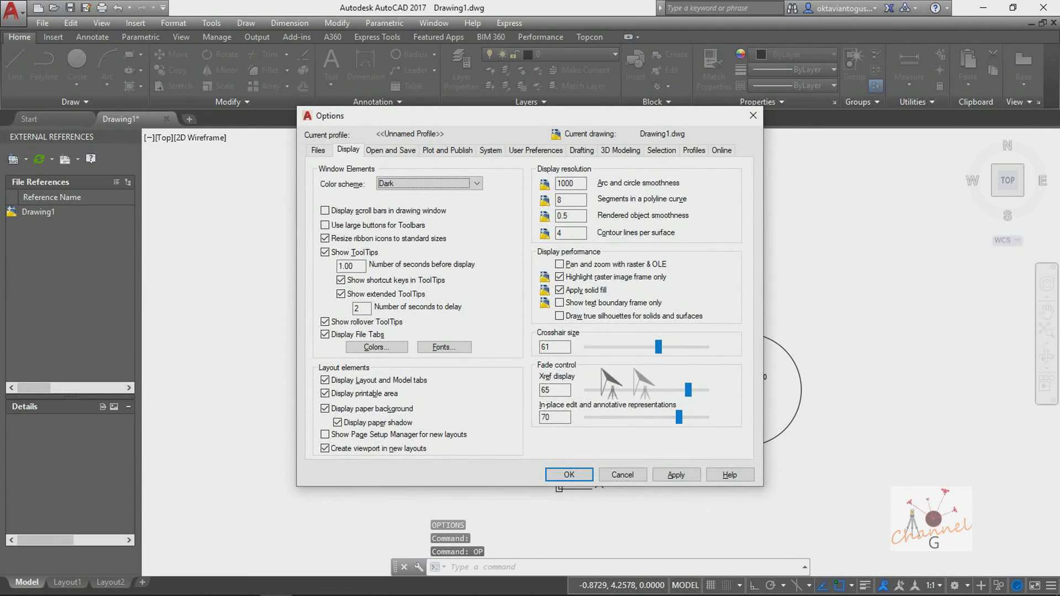
{"action": "left_click_drag", "start_coordinate": [668, 348], "coordinate": [611, 352]}
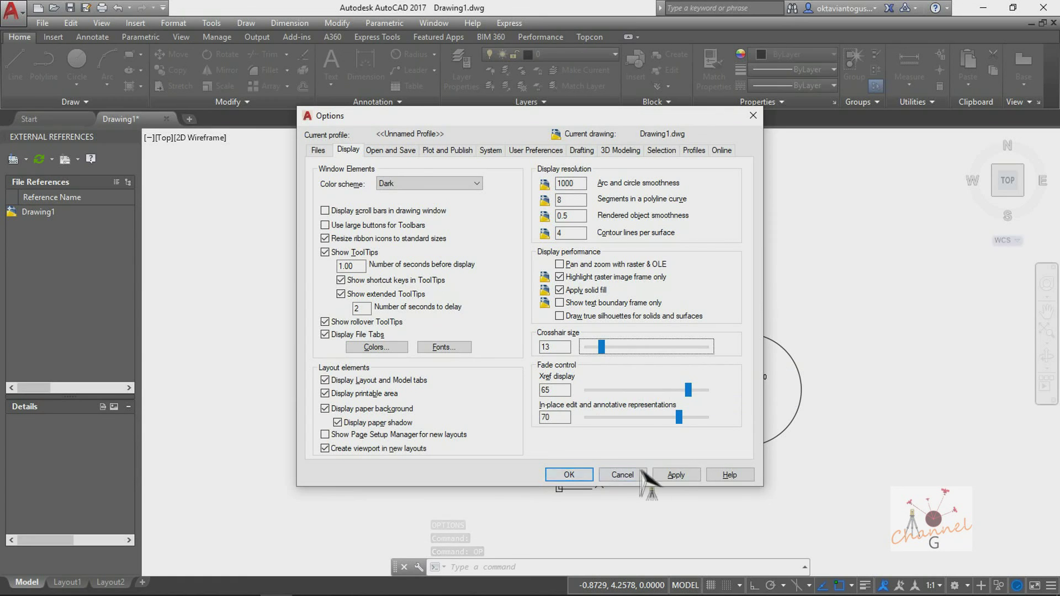
{"action": "left_click", "coordinate": [569, 475]}
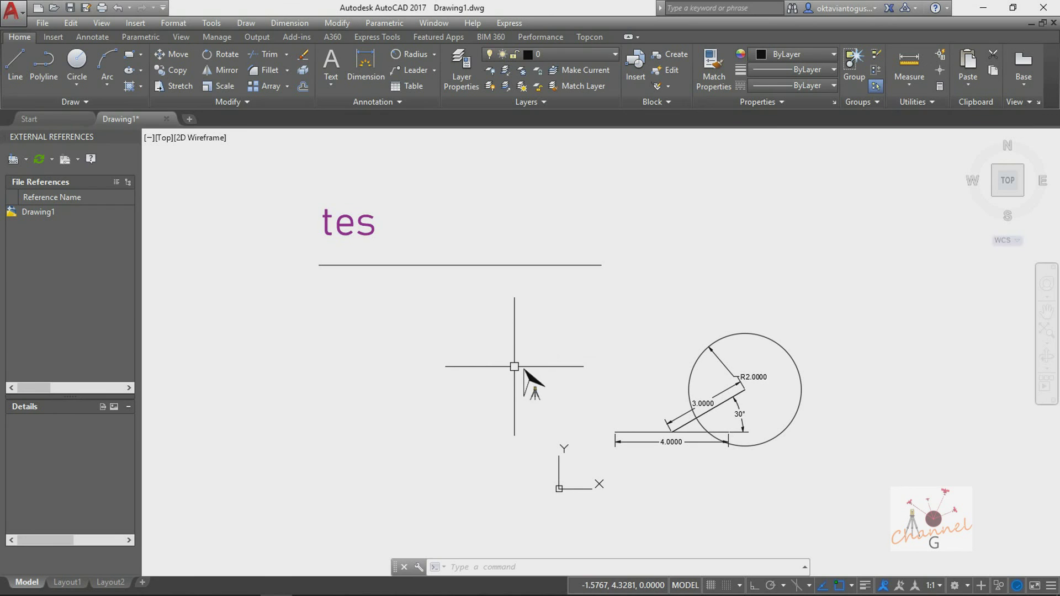
{"action": "left_click", "coordinate": [500, 265]}
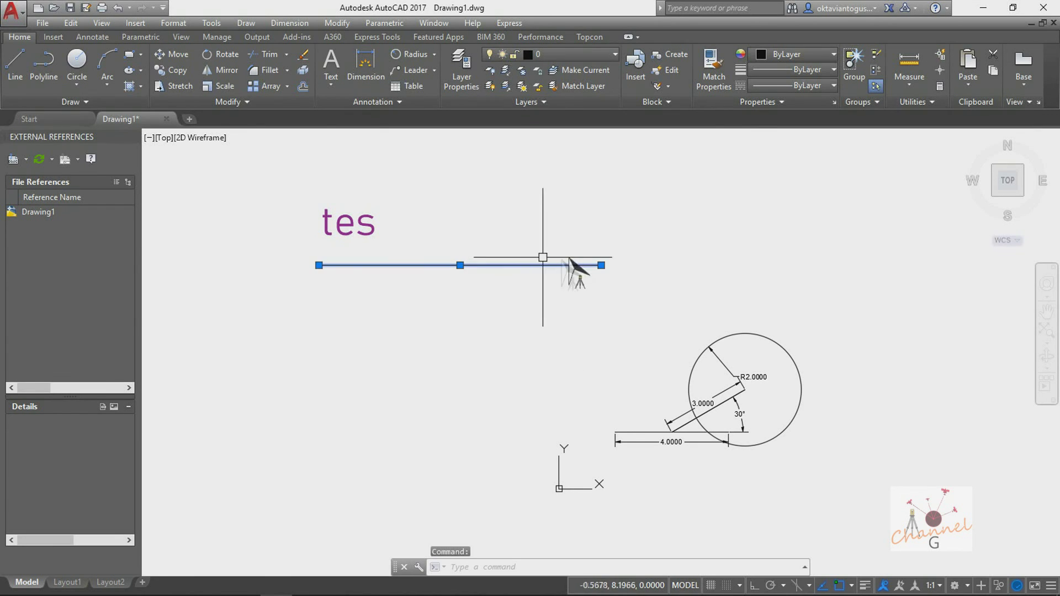
{"action": "key", "text": "Escape"}
{"action": "type", "text": "l"}
{"action": "key", "text": "Return"}
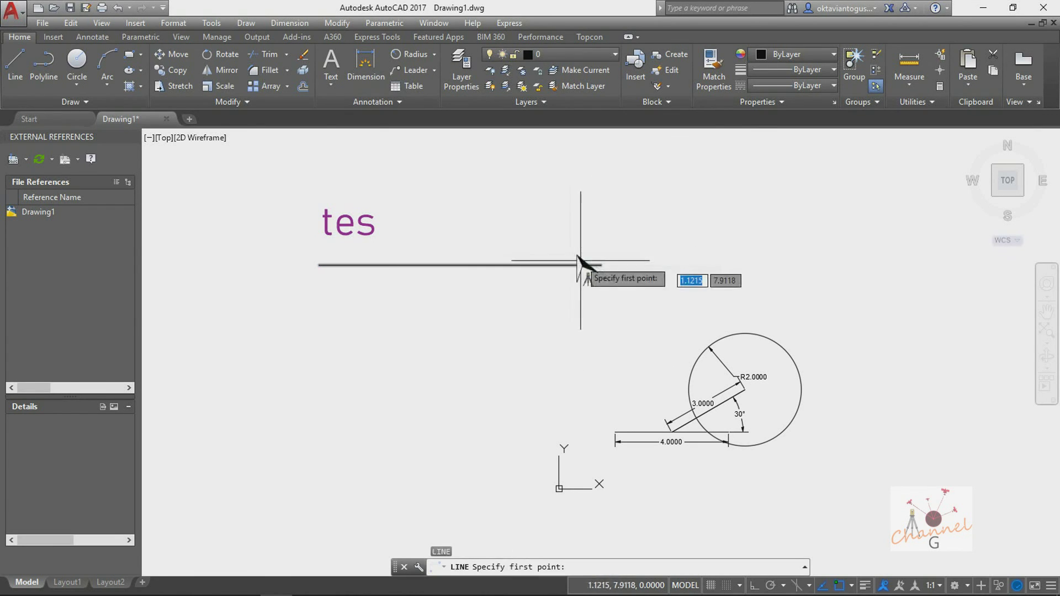
{"action": "left_click", "coordinate": [561, 221]}
{"action": "key", "text": "Escape"}
{"action": "key", "text": "Escape"}
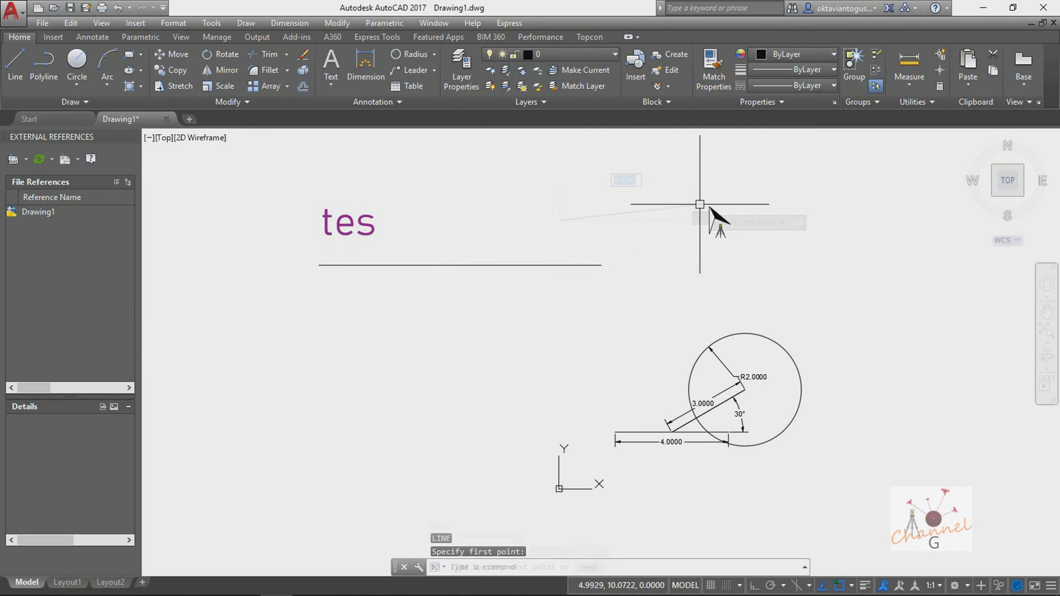
- Draw a small rectangle over the right end of the upper horizontal line, select it as a test and clear the selection
{"action": "key", "text": "Return"}
{"action": "left_click", "coordinate": [655, 212]}
{"action": "left_click", "coordinate": [582, 265]}
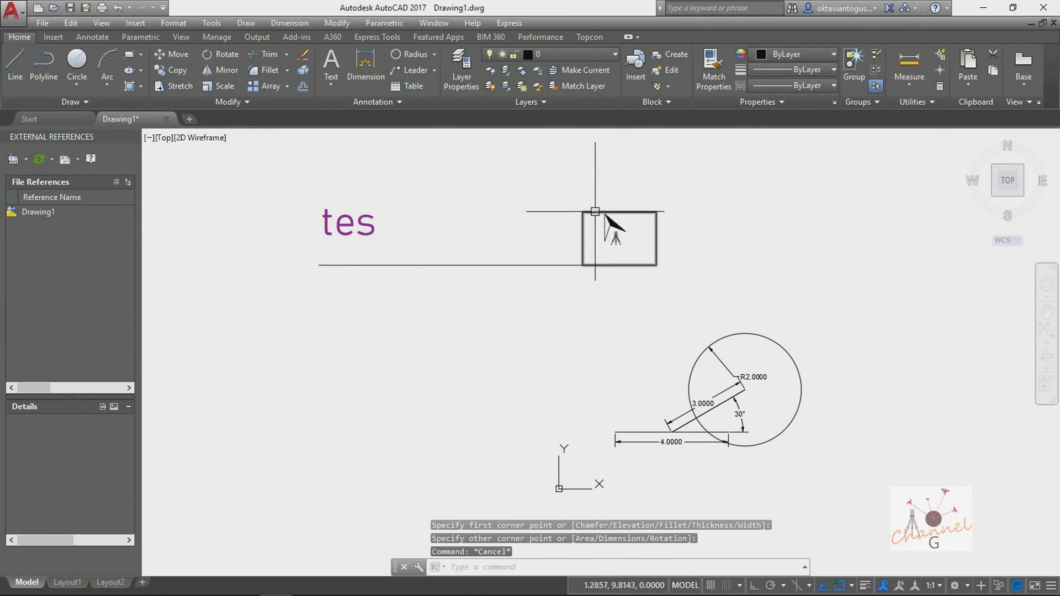
{"action": "key", "text": "Escape"}
{"action": "left_click", "coordinate": [584, 227]}
{"action": "mouse_move", "coordinate": [583, 212]}
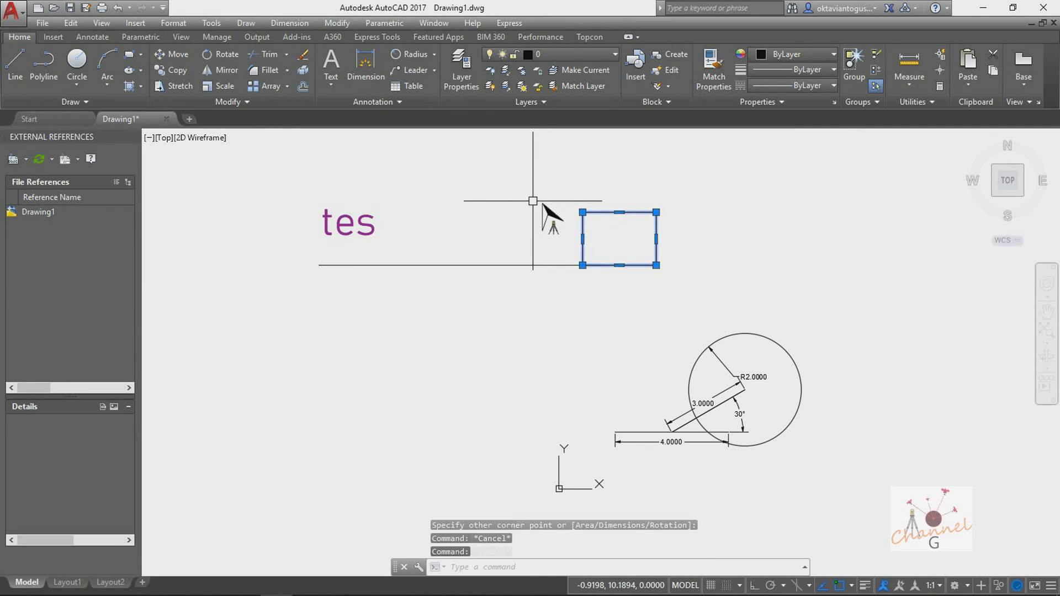
{"action": "key", "text": "Escape"}
- In the selection options, enlarge the pickbox size to about three quarters of its range
{"action": "type", "text": "op"}
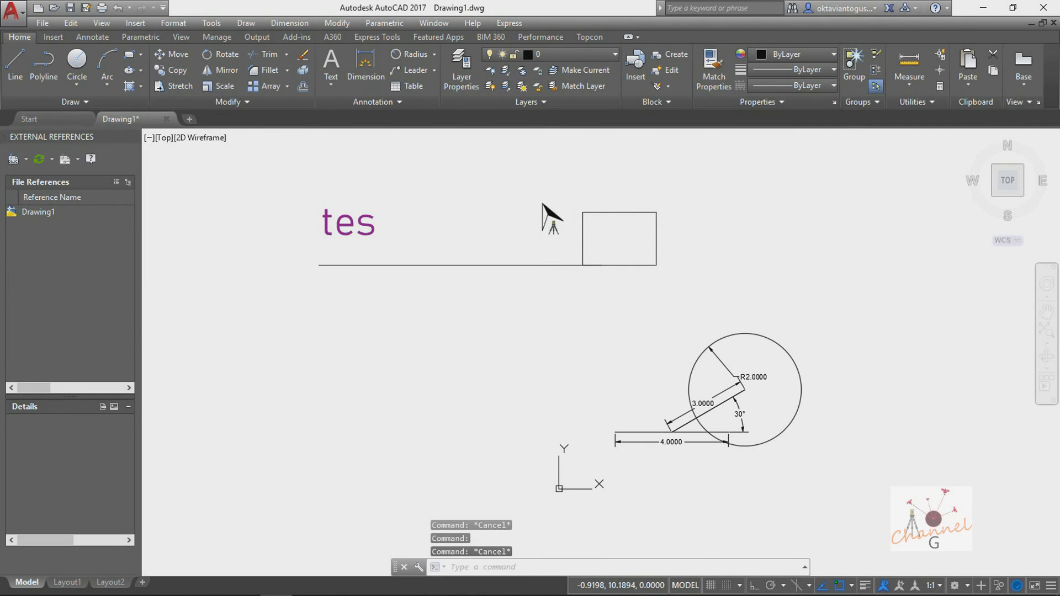
{"action": "key", "text": "Return"}
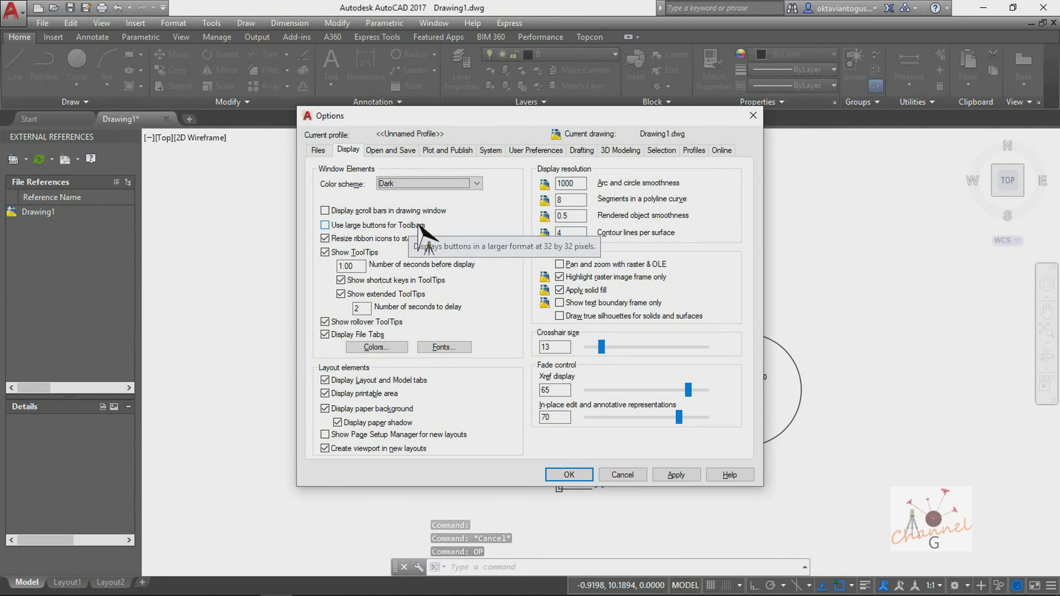
{"action": "left_click", "coordinate": [662, 150]}
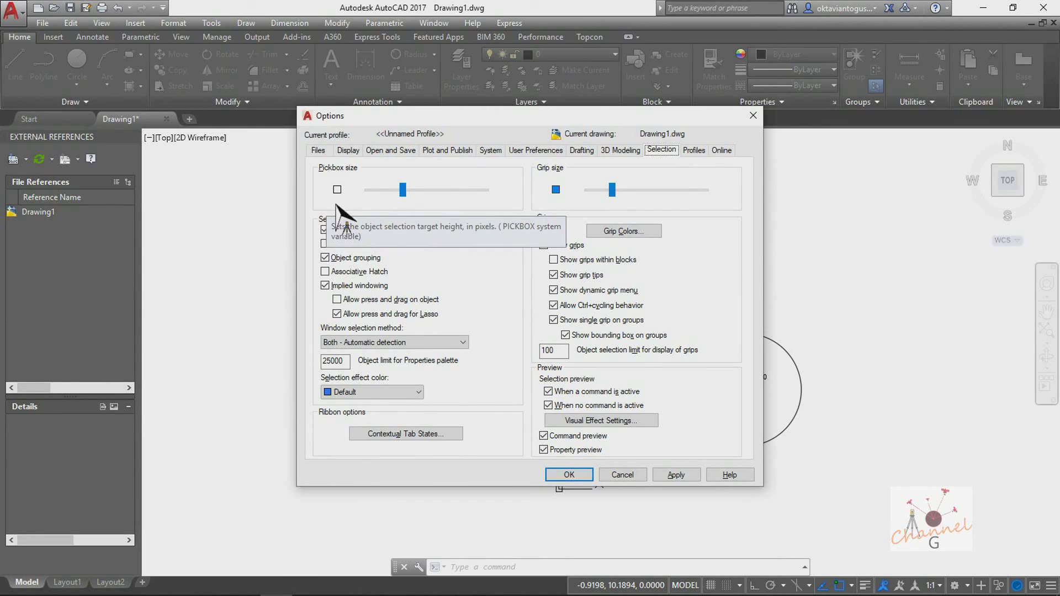
{"action": "left_click_drag", "start_coordinate": [404, 190], "coordinate": [452, 187]}
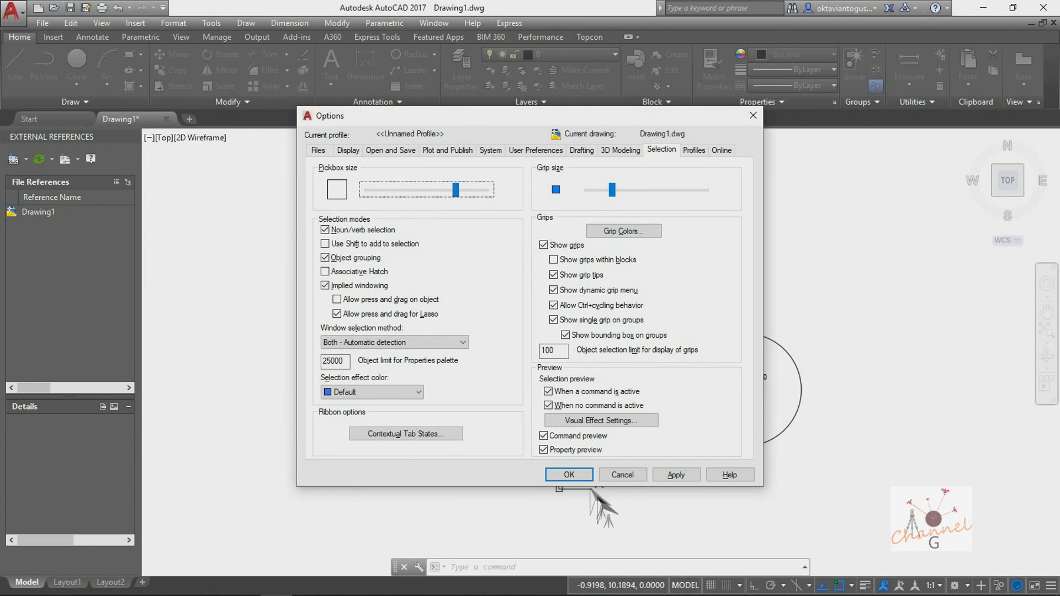
{"action": "left_click", "coordinate": [572, 475]}
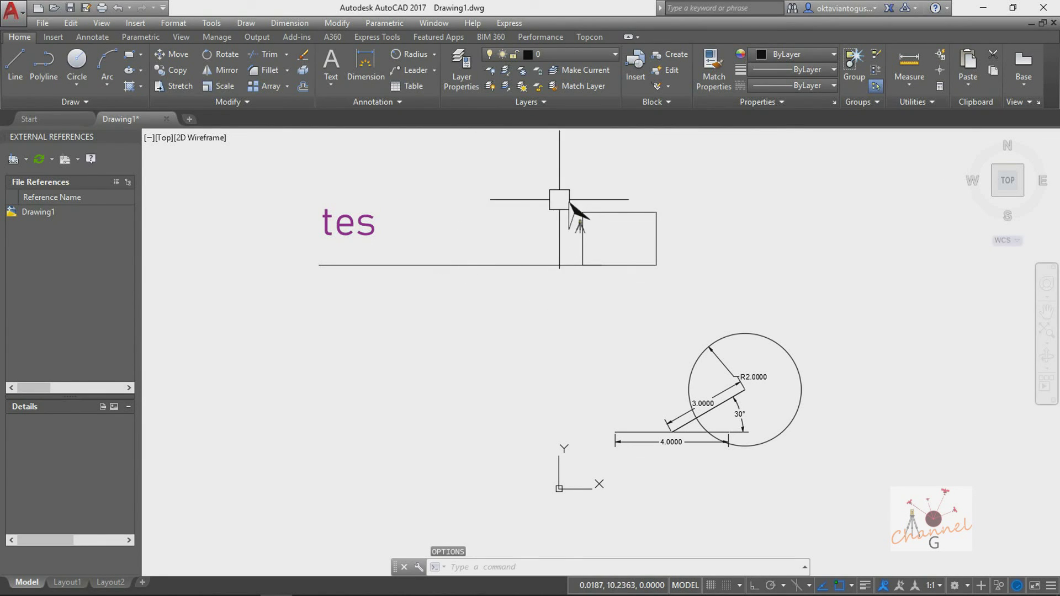
- Test the enlarged pickbox by selecting the rectangle near its upper-left corner twice, clearing the selection each time
{"action": "left_click", "coordinate": [587, 216]}
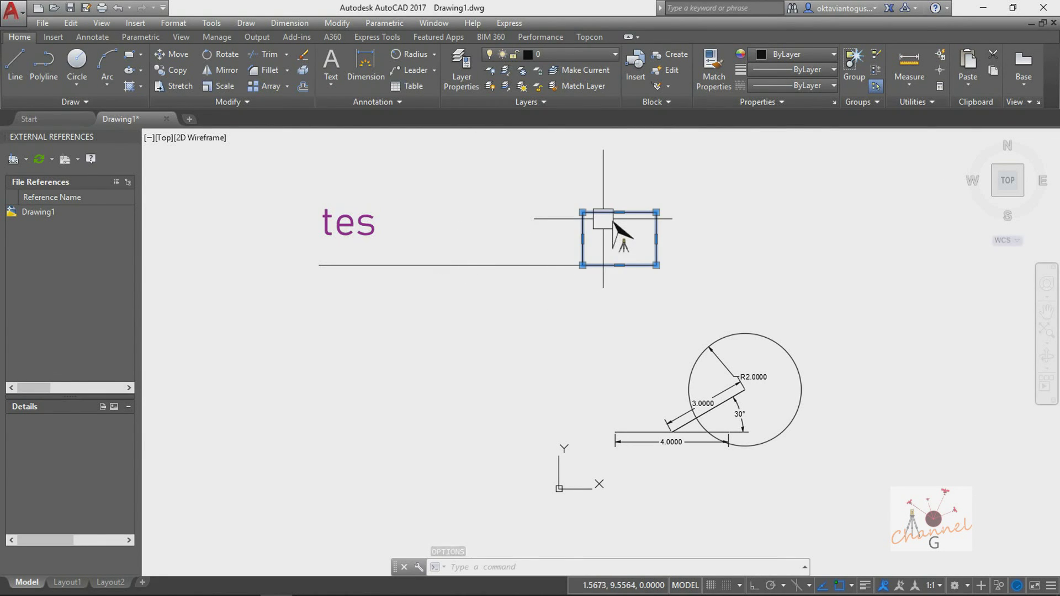
{"action": "key", "text": "Escape"}
{"action": "left_click", "coordinate": [585, 220]}
{"action": "key", "text": "Escape"}
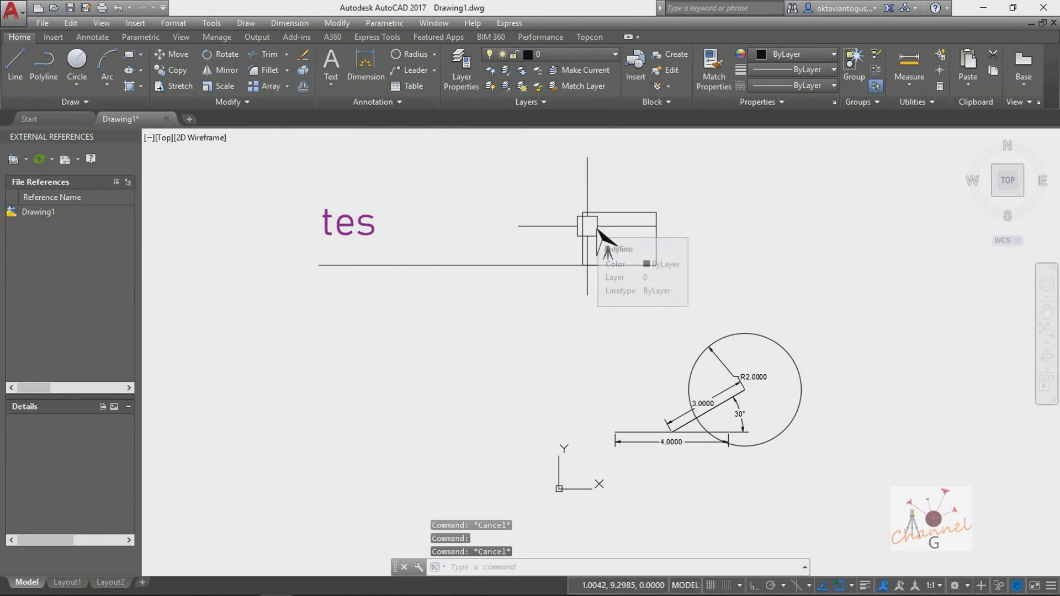
- In the selection options, shrink the pickbox to nearly its smallest size and apply the change
{"action": "type", "text": "op"}
{"action": "key", "text": "Return"}
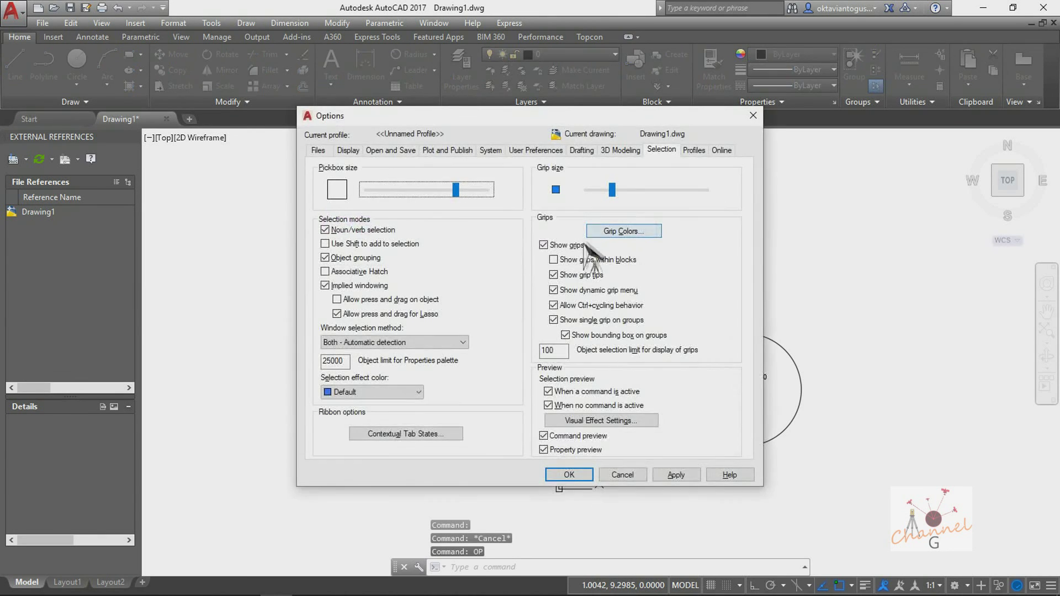
{"action": "left_click_drag", "start_coordinate": [458, 190], "coordinate": [379, 190]}
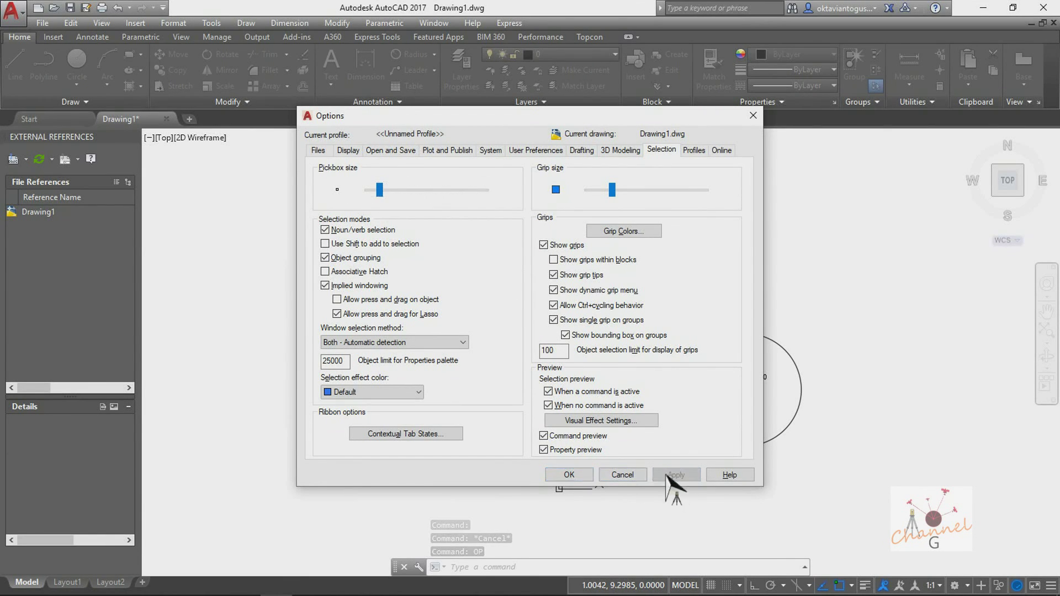
{"action": "left_click", "coordinate": [568, 474]}
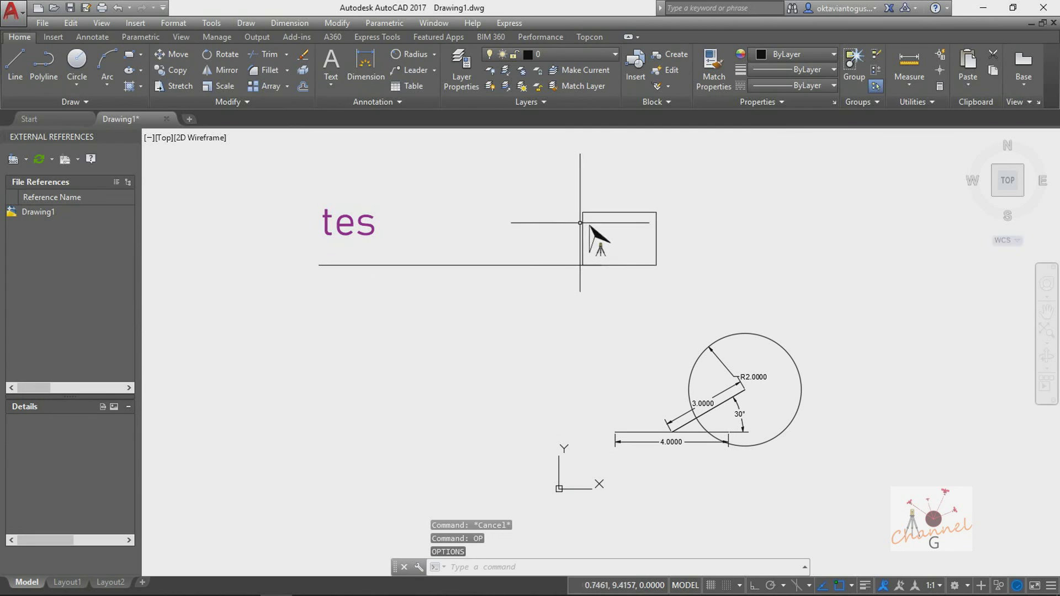
- Test the tiny pickbox by trying to pick the rectangle's upper edge twice, and clear the selection
{"action": "left_click", "coordinate": [595, 211]}
{"action": "key", "text": "Escape"}
{"action": "left_click", "coordinate": [593, 212]}
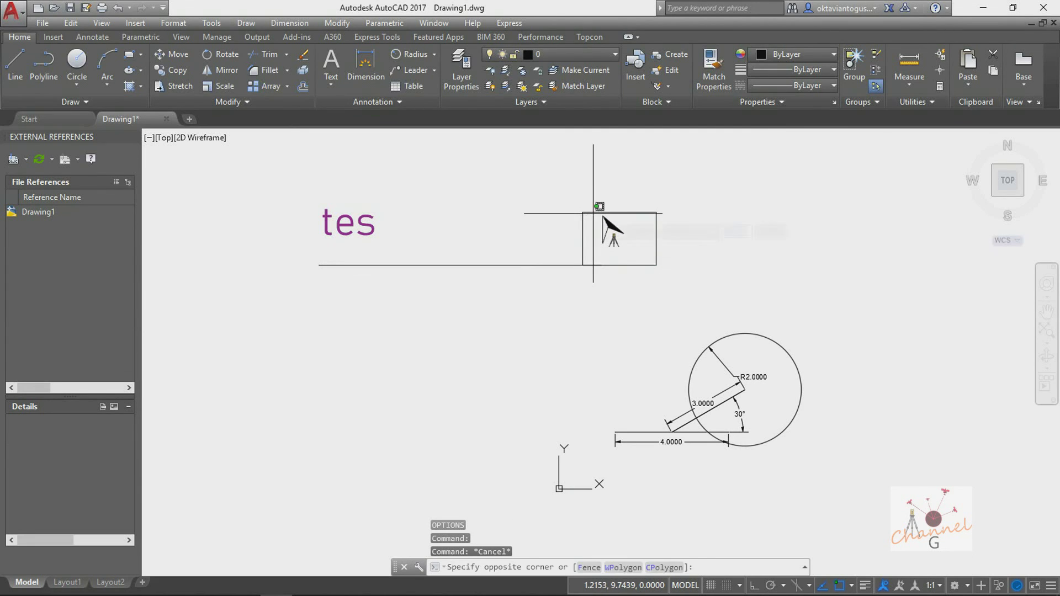
{"action": "key", "text": "Escape"}
{"action": "type", "text": "L"}
{"action": "key", "text": "Return"}
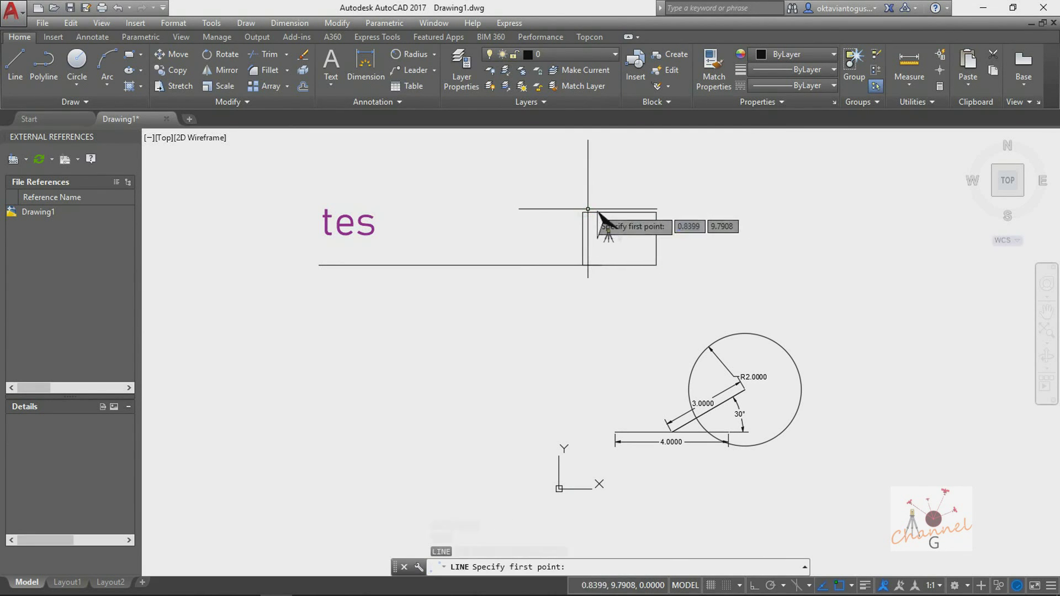
{"action": "key", "text": "Escape"}
{"action": "key", "text": "Return"}
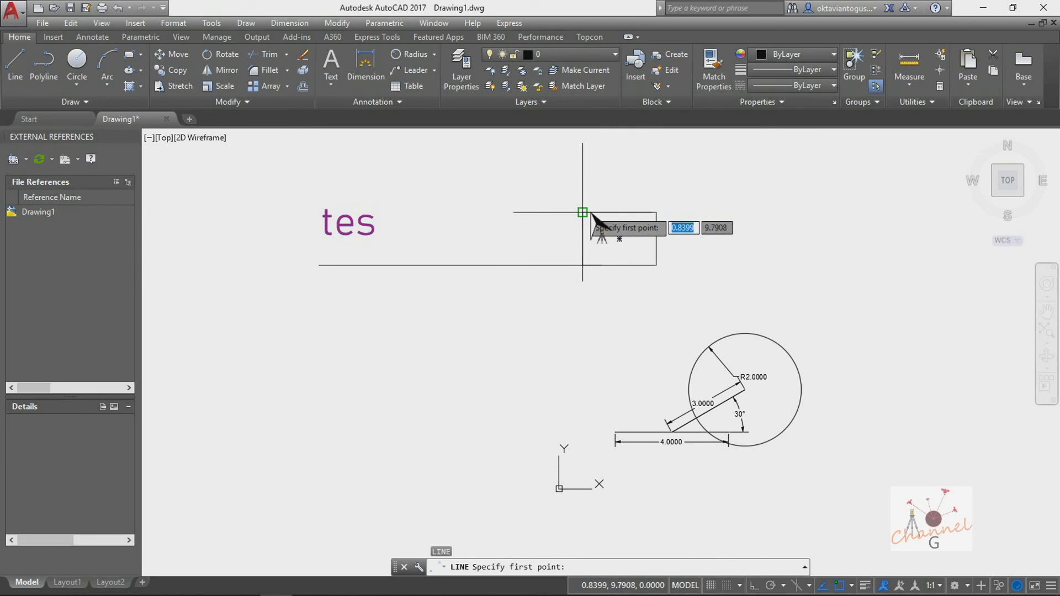
{"action": "left_click", "coordinate": [591, 213]}
{"action": "key", "text": "Escape"}
- Select the rectangle with a crossing window over its upper-left part and clear the selection
{"action": "left_click", "coordinate": [632, 191]}
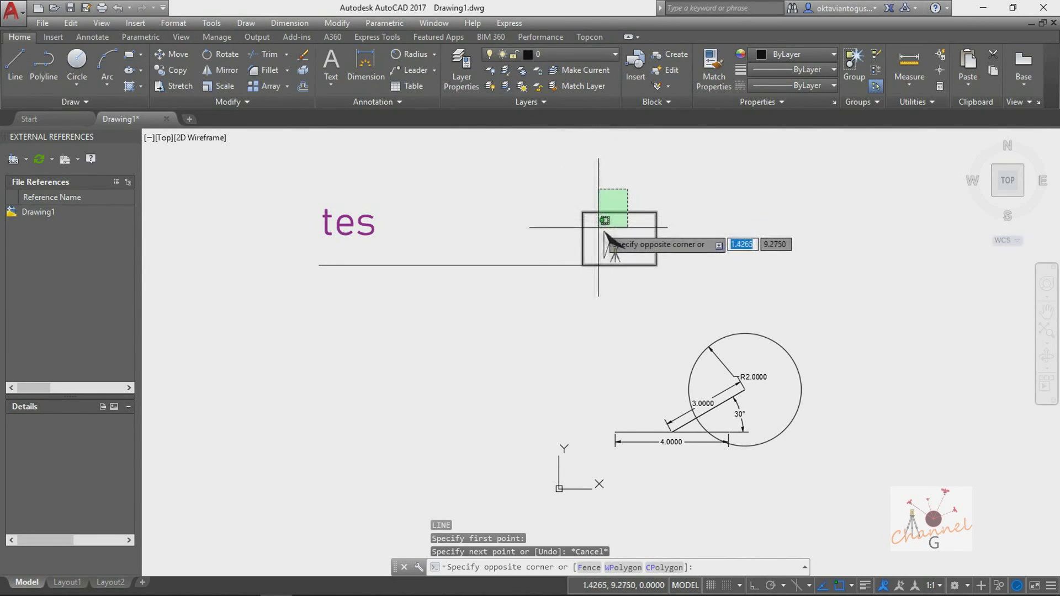
{"action": "left_click", "coordinate": [570, 241]}
{"action": "key", "text": "Escape"}
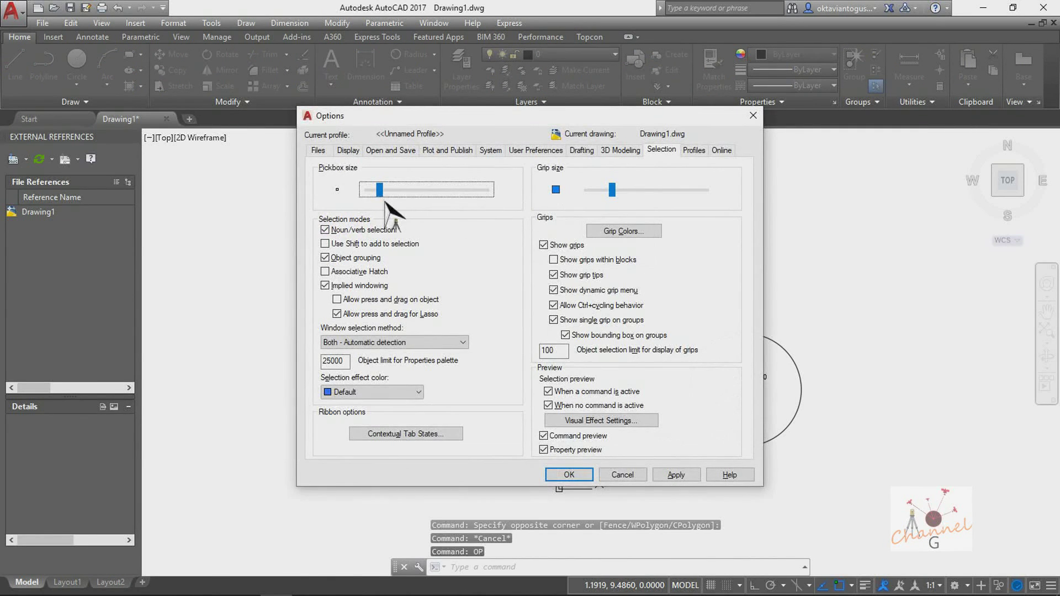
- In the selection options, set the pickbox to a moderate size, about a third of its range, and apply the change
{"action": "left_click_drag", "start_coordinate": [381, 191], "coordinate": [413, 189]}
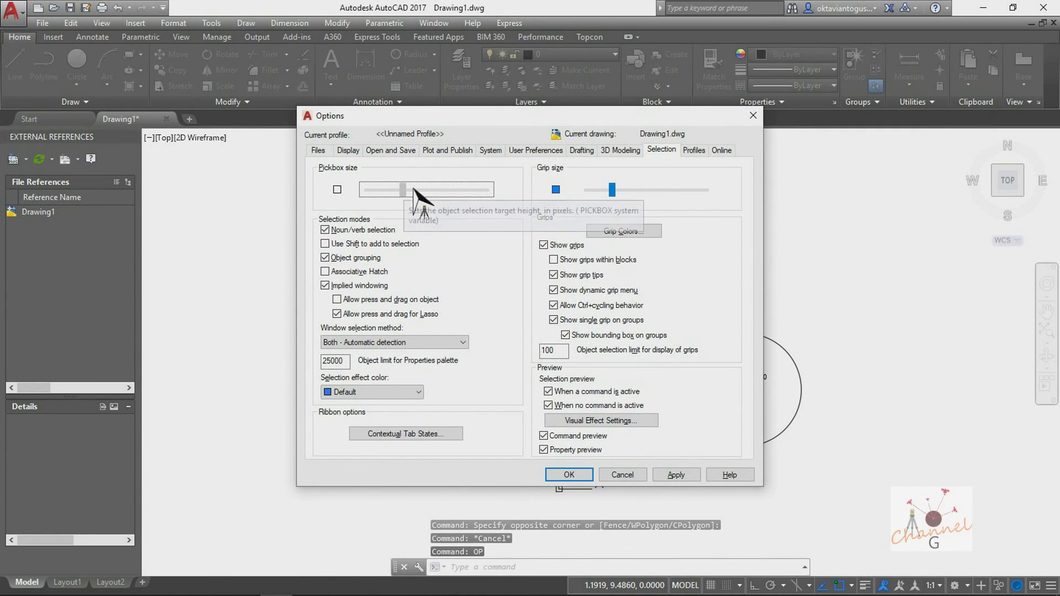
{"action": "left_click", "coordinate": [682, 476]}
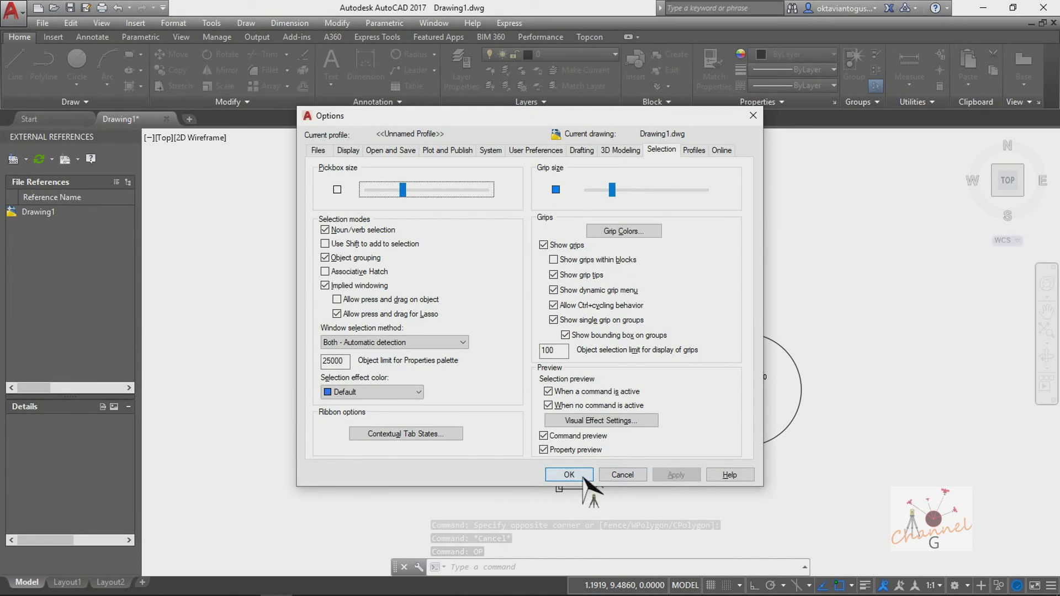
{"action": "left_click", "coordinate": [571, 476]}
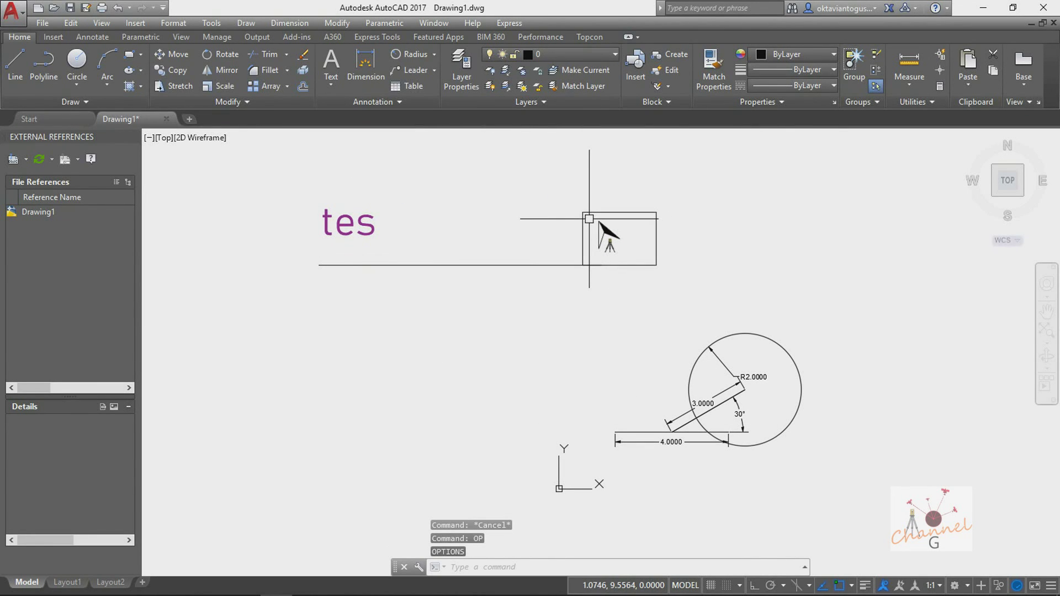